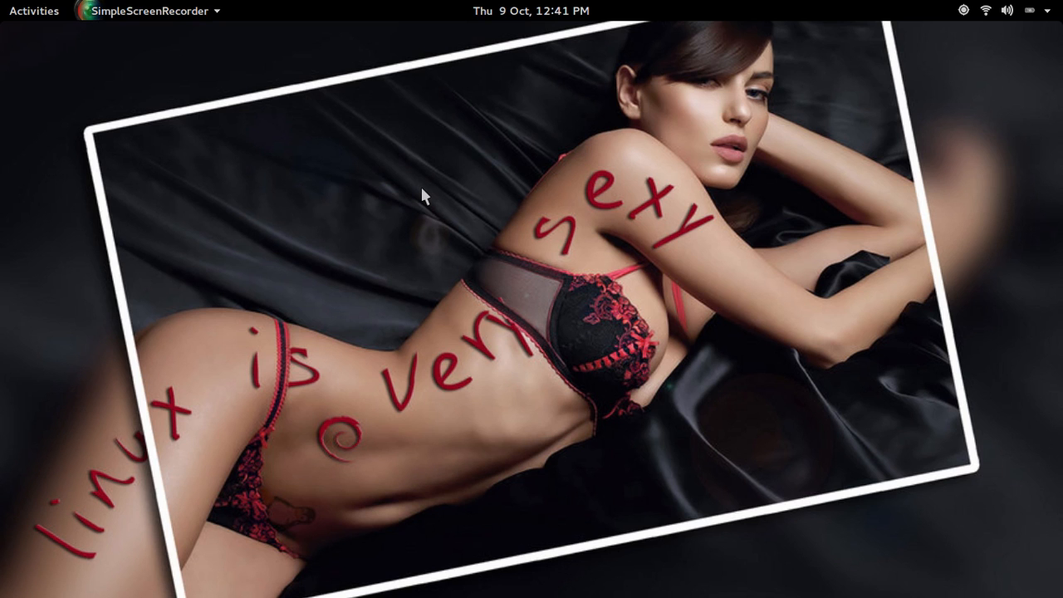
Open the GNOME Activities overview with the Super key
{"action": "key", "text": "super"}
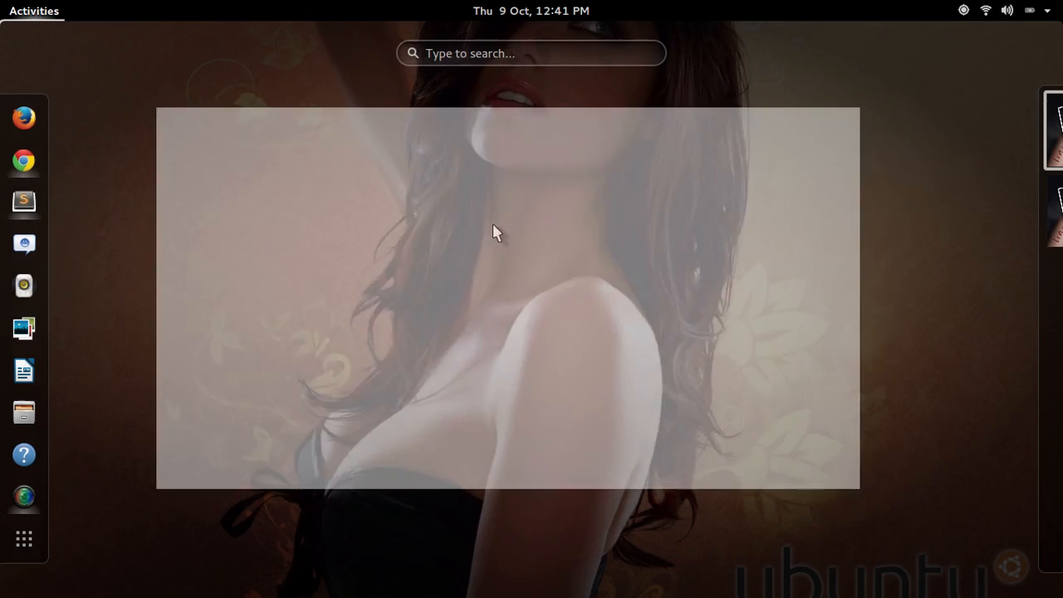
Load localhost/phpmyadmin in a new tab of the WordPress Test browser window
{"action": "left_click", "coordinate": [505, 255]}
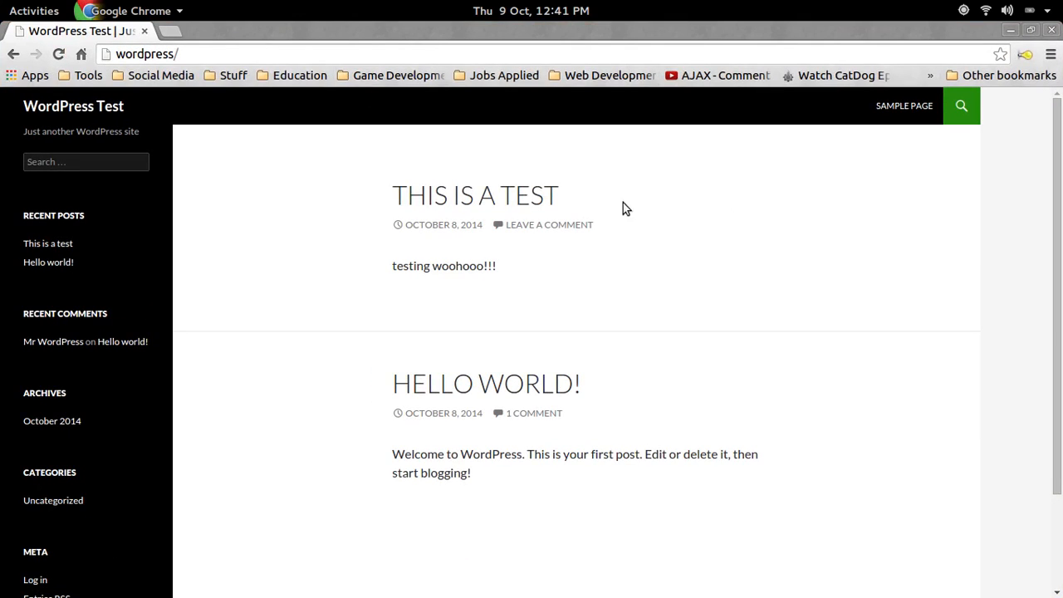
{"action": "left_click", "coordinate": [275, 52]}
{"action": "key", "text": "End"}
{"action": "left_click", "coordinate": [170, 31]}
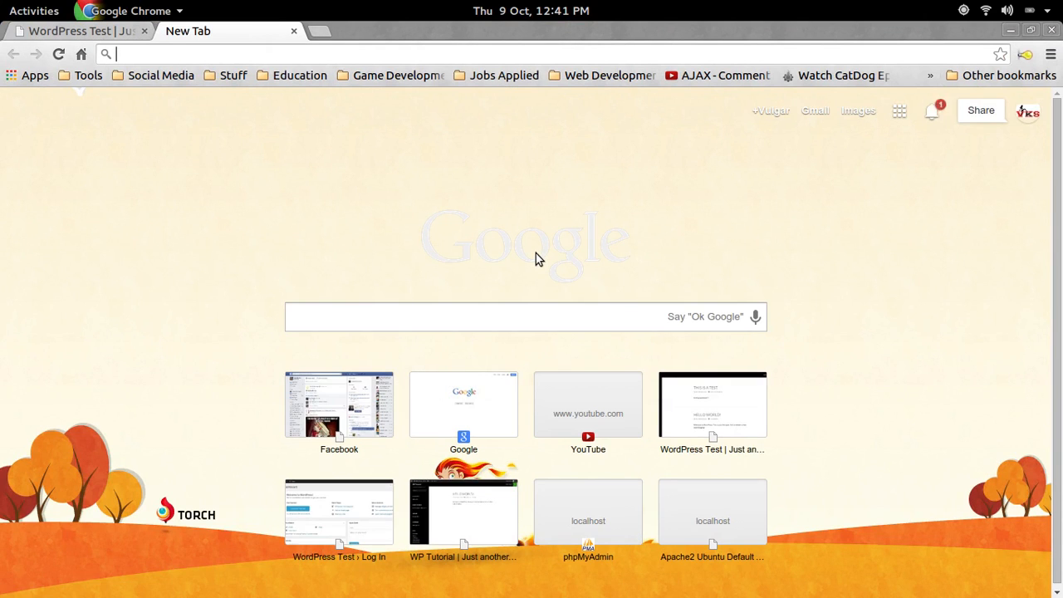
{"action": "type", "text": "localhost"}
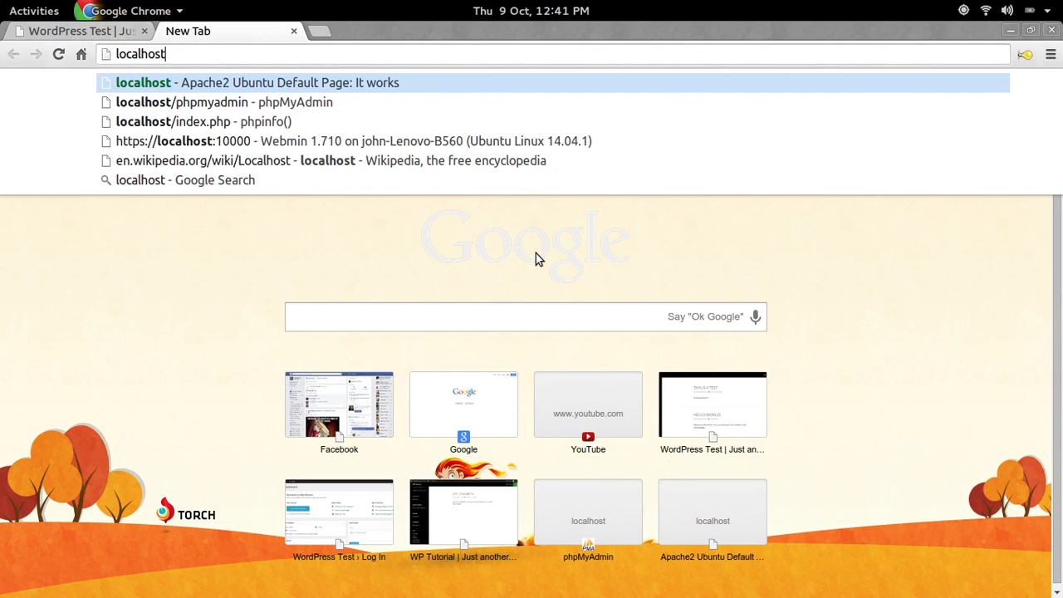
{"action": "type", "text": "/php"}
{"action": "key", "text": "Return"}
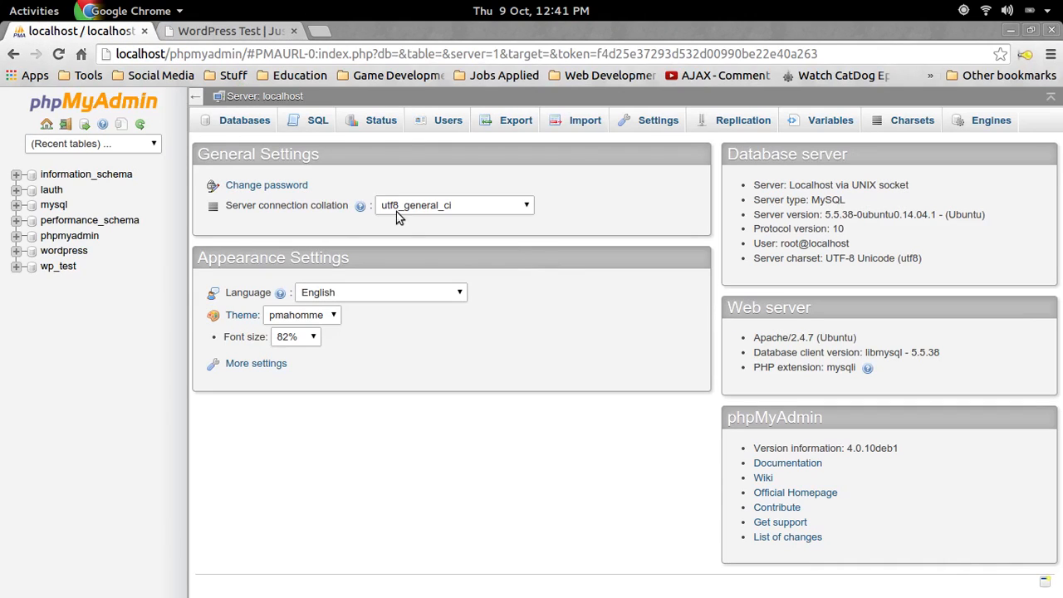
Open the wordpress database's SQL query page and launch a terminal with Ctrl+Alt+T
{"action": "left_click", "coordinate": [312, 119]}
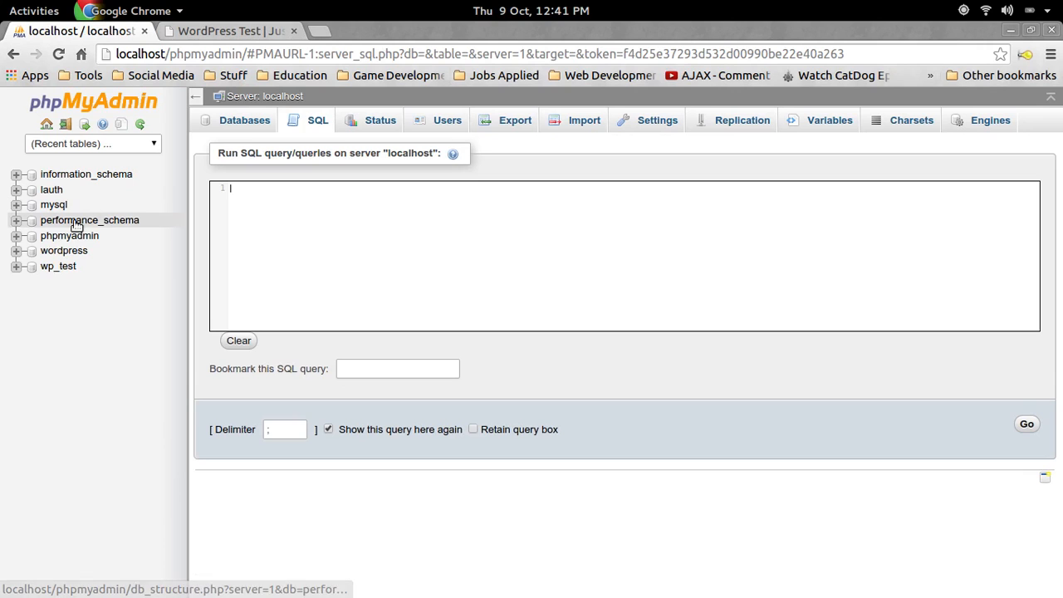
{"action": "left_click", "coordinate": [68, 255]}
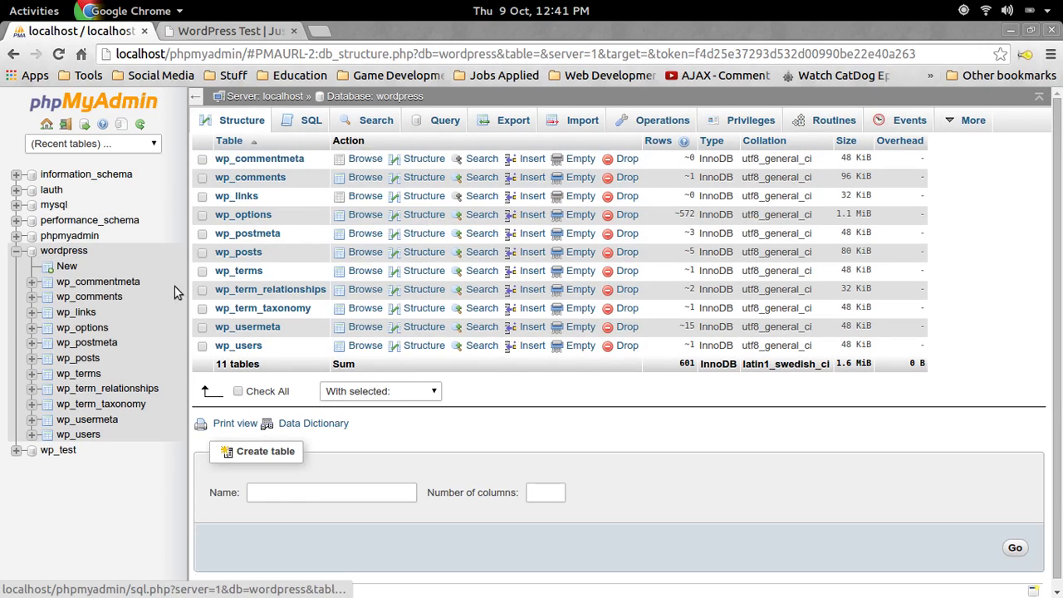
{"action": "left_click", "coordinate": [311, 121]}
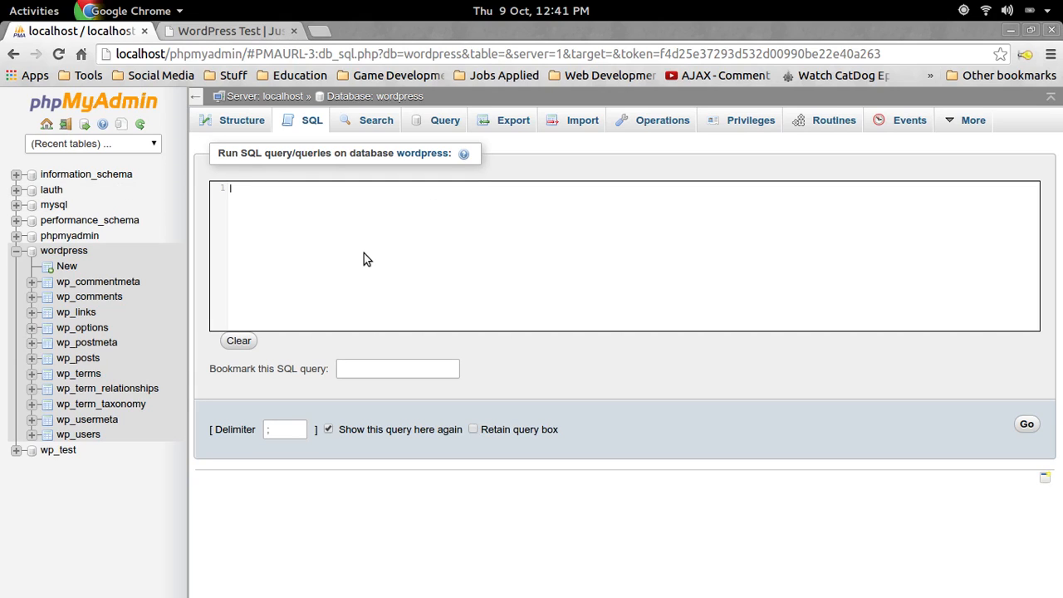
{"action": "key", "text": "ctrl+alt+t"}
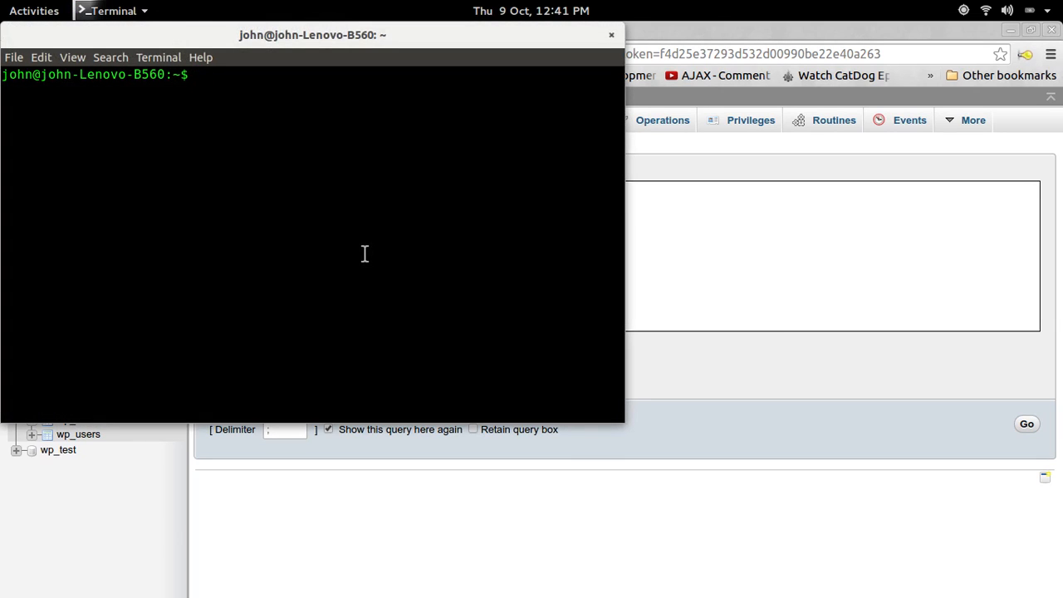
Become root with sudo -s and clear the terminal screen
{"action": "type", "text": "sudo -s"}
{"action": "key", "text": "Return"}
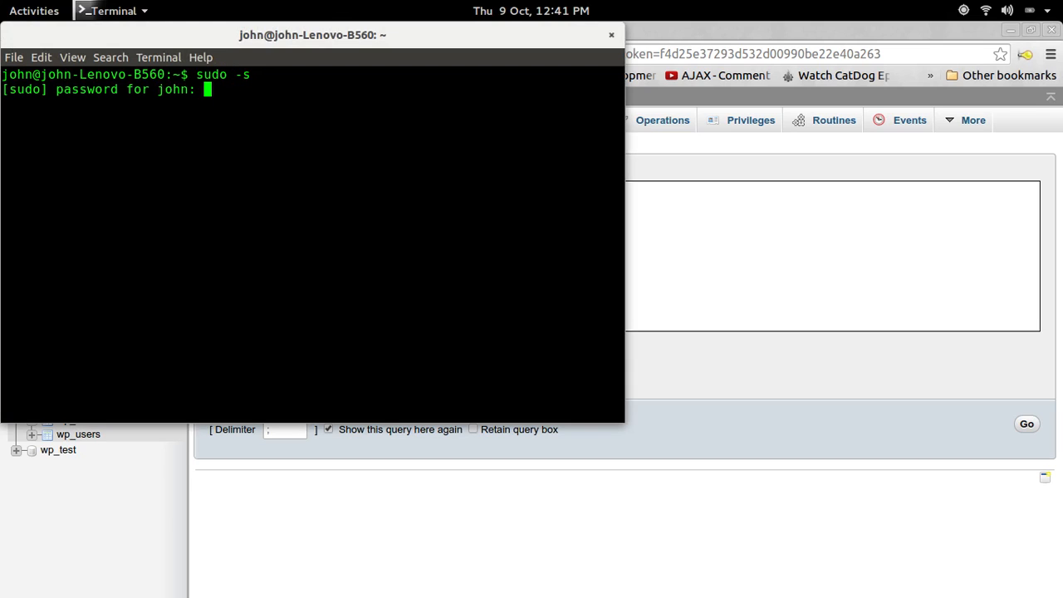
{"action": "key", "text": "Return"}
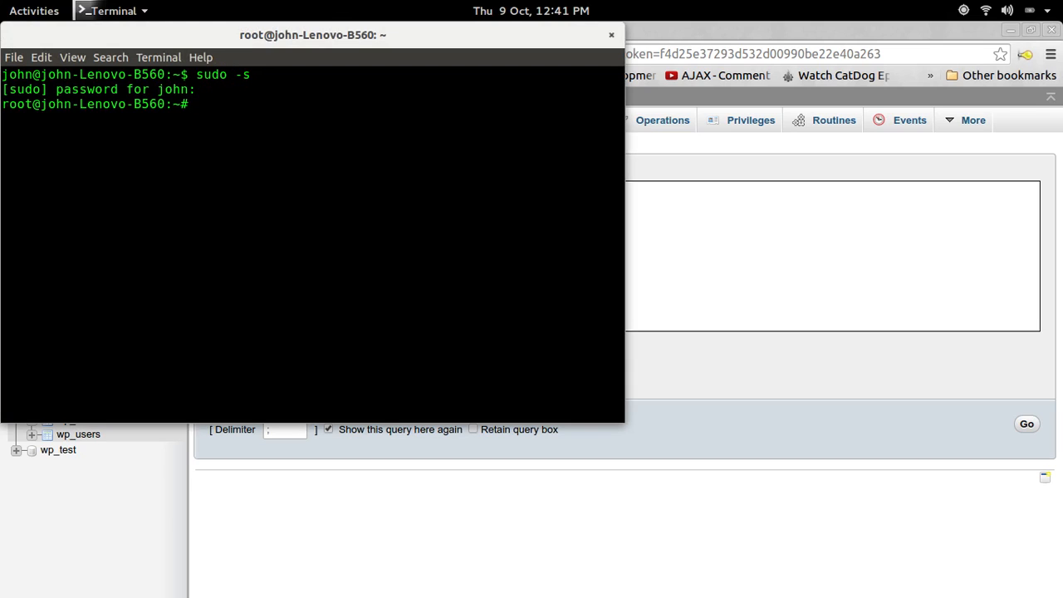
{"action": "type", "text": "clear"}
{"action": "key", "text": "Return"}
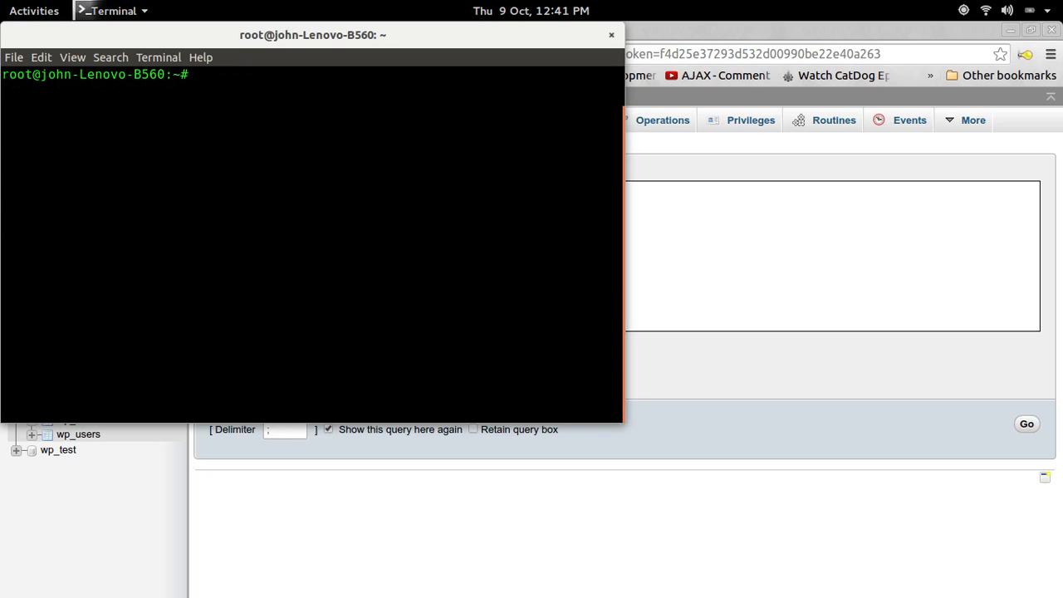
Change into /var/www/wordpress/public_html, list its files, and copy the name wp-config.php
{"action": "type", "text": "cd /var/www/word"}
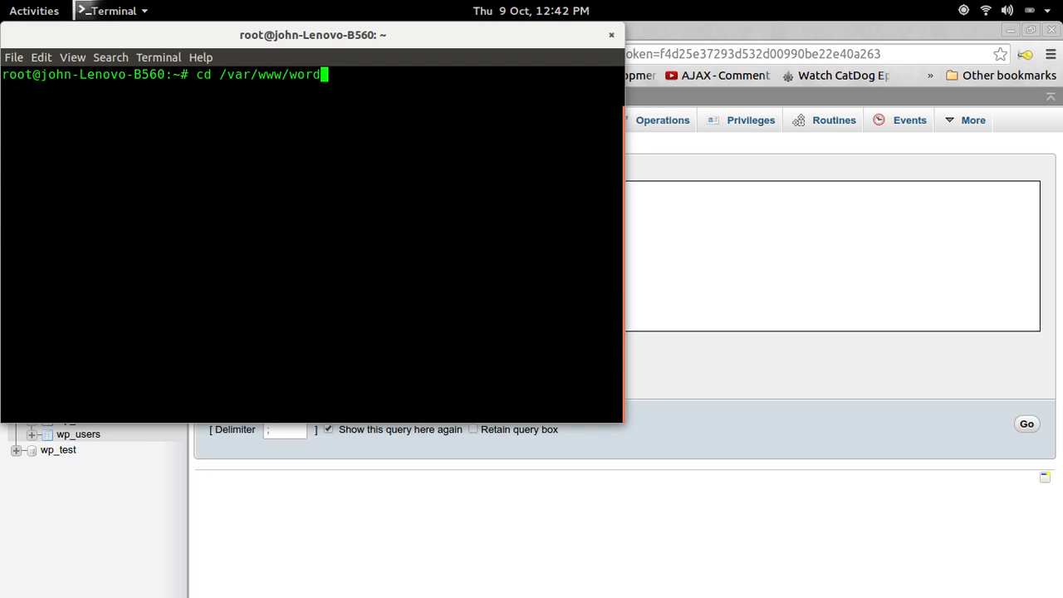
{"action": "type", "text": "press/publi"}
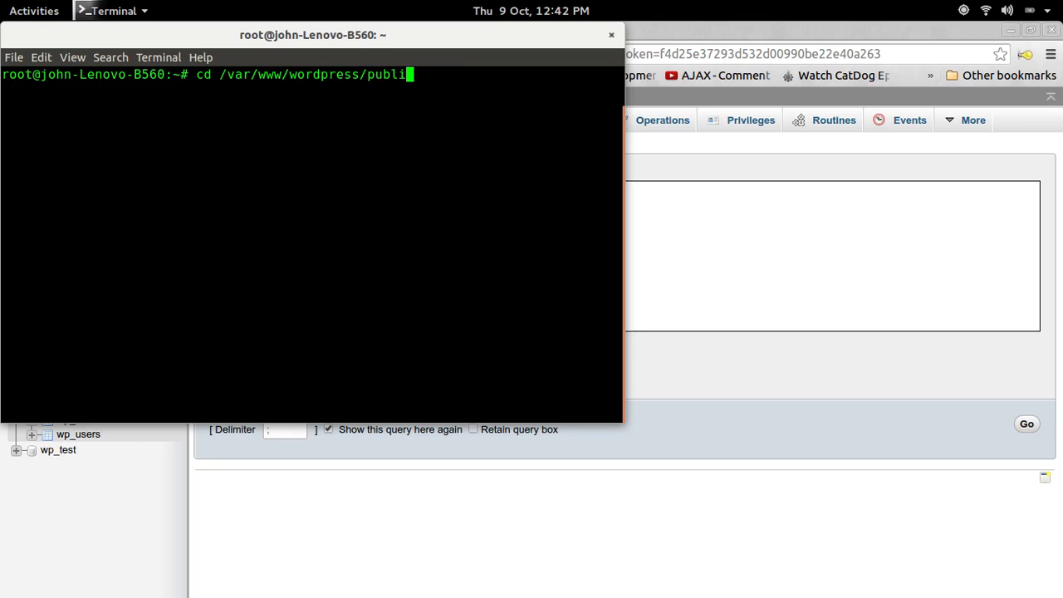
{"action": "type", "text": "c_html"}
{"action": "key", "text": "Return"}
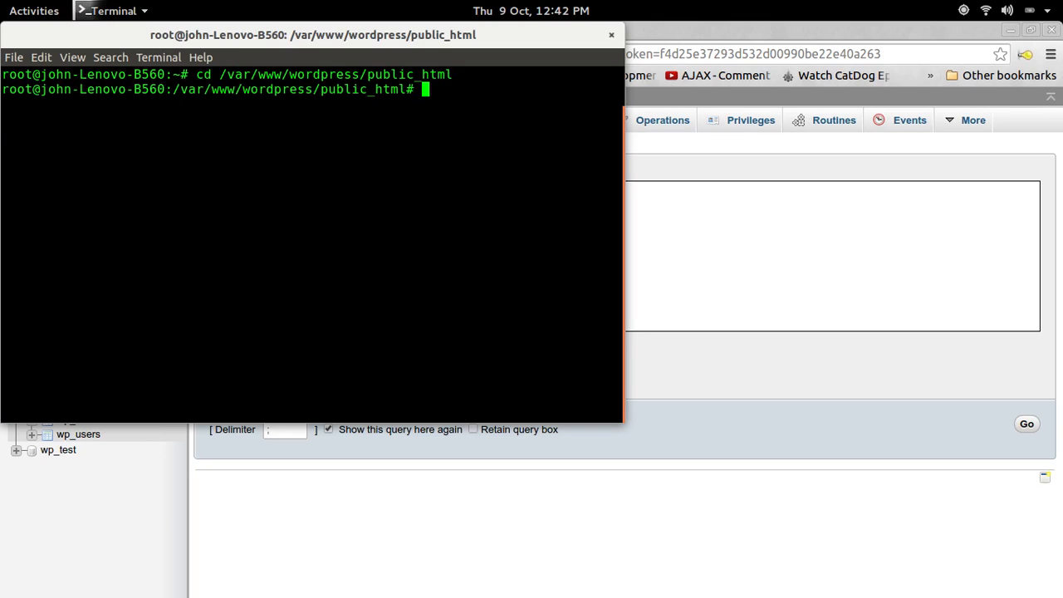
{"action": "type", "text": "ls"}
{"action": "key", "text": "Return"}
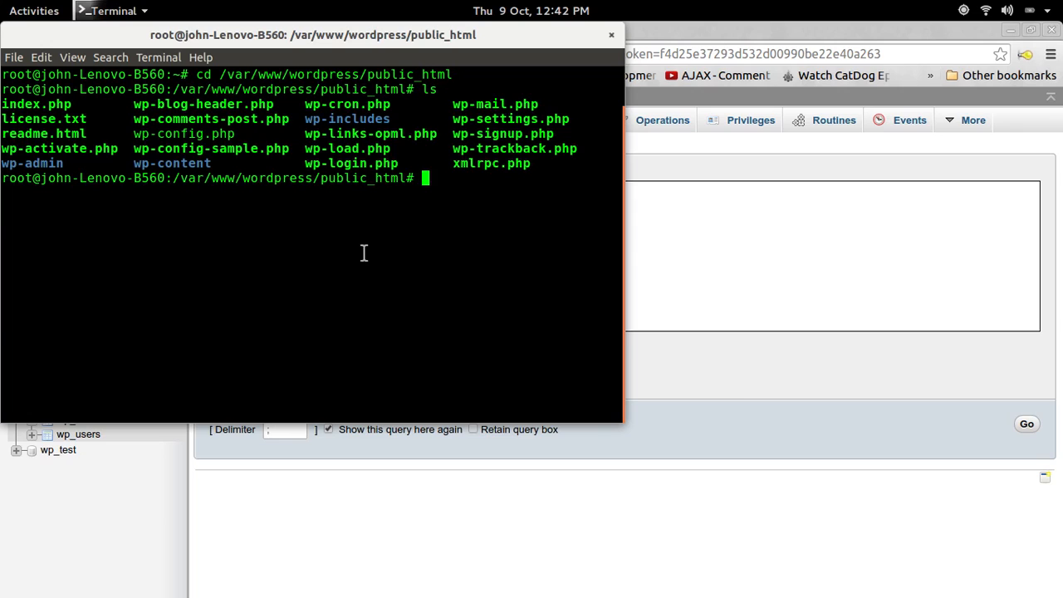
{"action": "left_click_drag", "start_coordinate": [236, 134], "coordinate": [133, 134]}
{"action": "right_click", "coordinate": [134, 135]}
{"action": "left_click", "coordinate": [166, 167]}
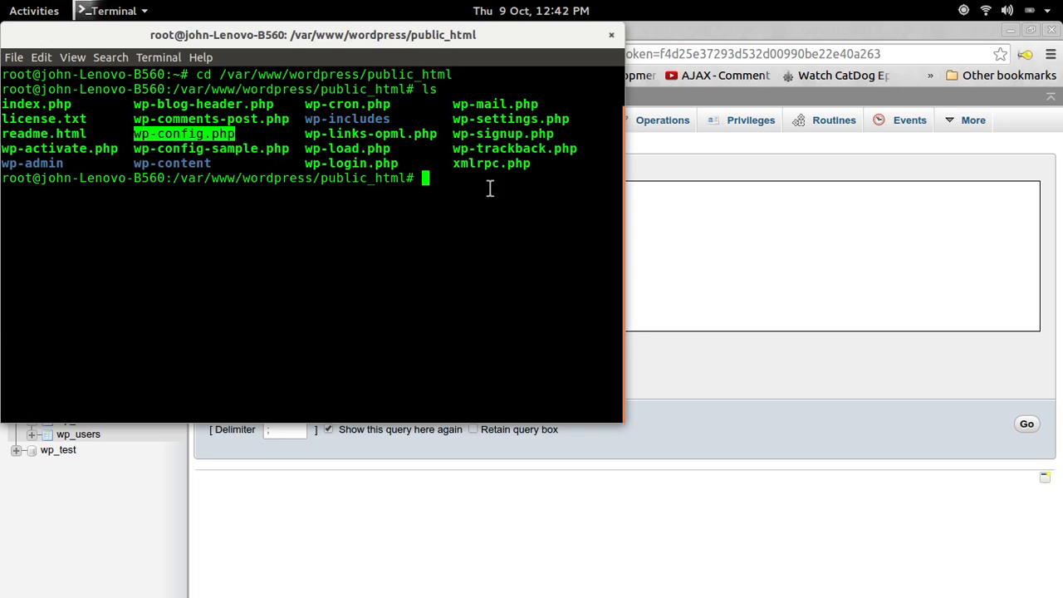
{"action": "left_click", "coordinate": [490, 186]}
Open wp-config.php in nano
{"action": "type", "text": "nano"}
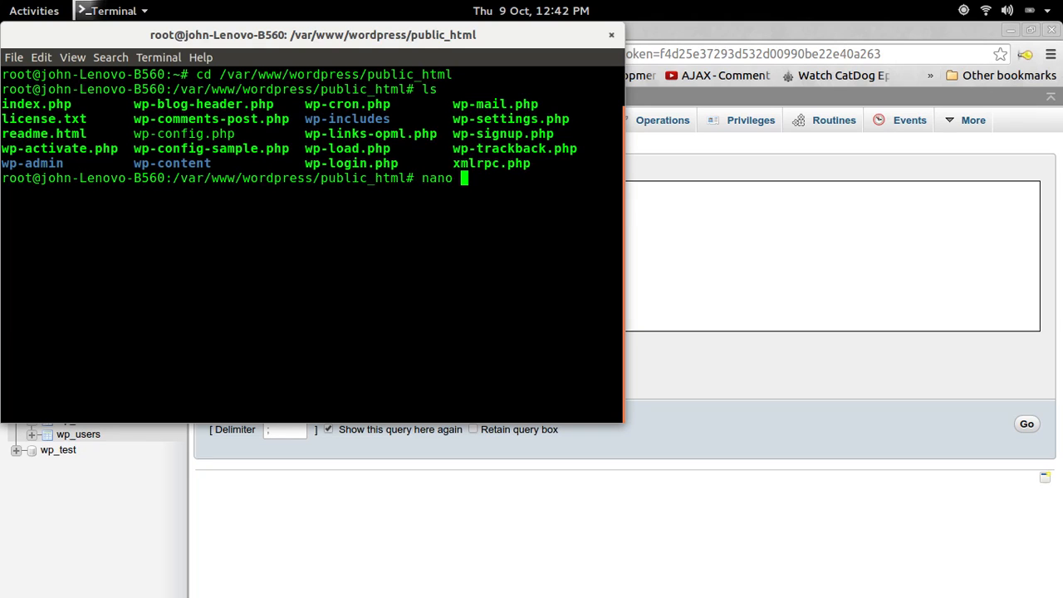
{"action": "key", "text": "ctrl+shift+v"}
{"action": "key", "text": "Return"}
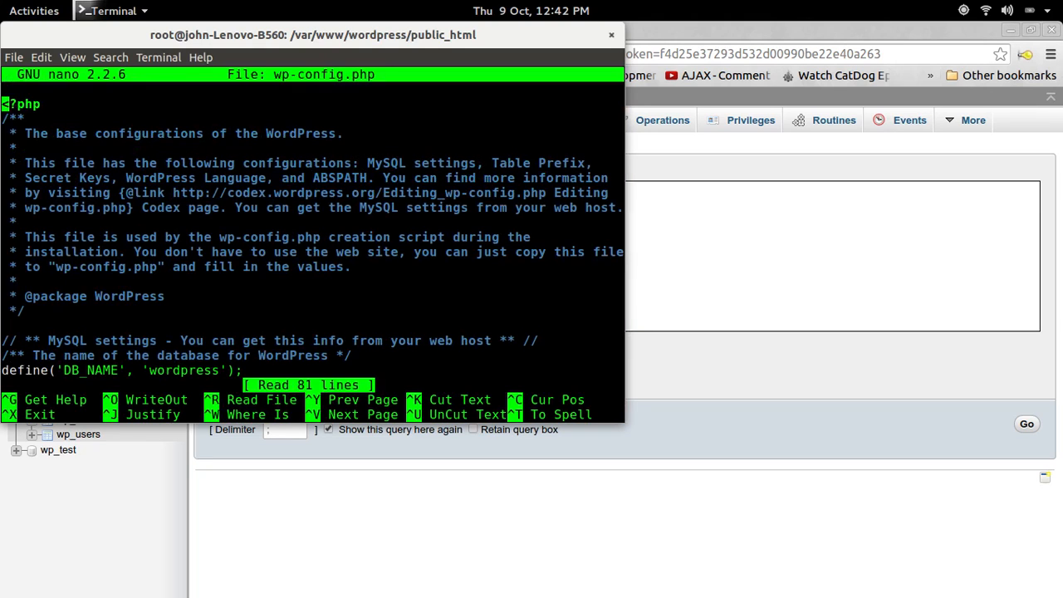
{"action": "key", "text": "Down"}
{"action": "key", "text": "Down"}
{"action": "key", "text": "Down"}
{"action": "key", "text": "Down"}
{"action": "key", "text": "Down"}
{"action": "key", "text": "Down"}
{"action": "key", "text": "Down"}
{"action": "key", "text": "Down"}
{"action": "key", "text": "Down"}
{"action": "key", "text": "Down"}
{"action": "key", "text": "Down"}
{"action": "key", "text": "Down"}
{"action": "key", "text": "Down"}
{"action": "key", "text": "Down"}
{"action": "key", "text": "Down"}
{"action": "key", "text": "Down"}
{"action": "key", "text": "Down"}
{"action": "key", "text": "Down"}
{"action": "key", "text": "Down"}
{"action": "key", "text": "Down"}
{"action": "key", "text": "Down"}
{"action": "key", "text": "Down"}
{"action": "key", "text": "Down"}
{"action": "key", "text": "Down"}
{"action": "key", "text": "Down"}
{"action": "key", "text": "Down"}
{"action": "key", "text": "Down"}
{"action": "key", "text": "Down"}
{"action": "key", "text": "Down"}
{"action": "key", "text": "Down"}
{"action": "key", "text": "Down"}
{"action": "key", "text": "Down"}
{"action": "key", "text": "Down"}
{"action": "key", "text": "Down"}
{"action": "key", "text": "Down"}
{"action": "key", "text": "Down"}
{"action": "key", "text": "Down"}
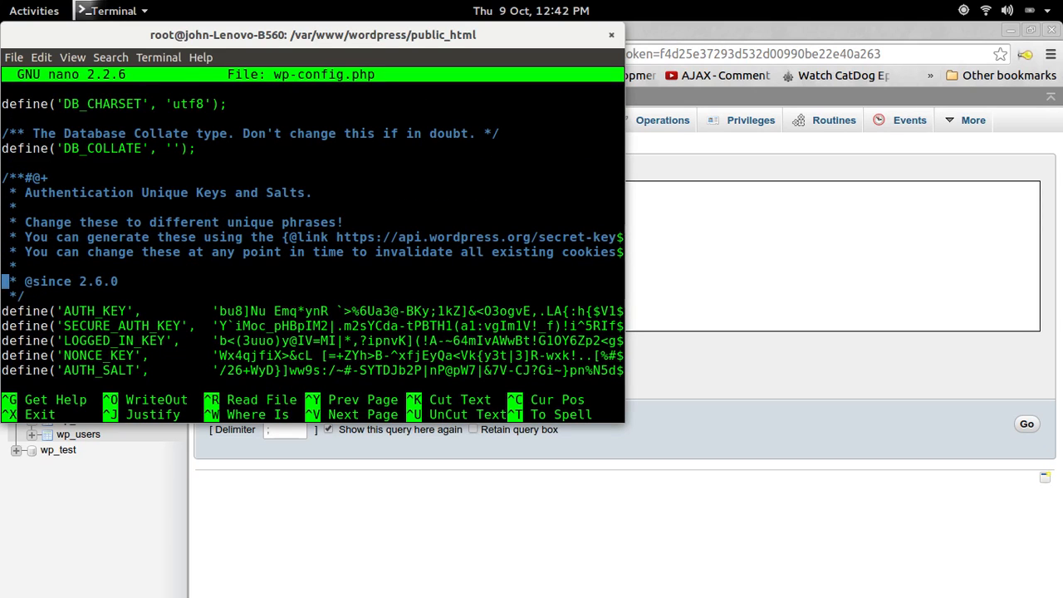
Change $table_prefix from 'wp_' to 'dsdfu_49w6' and copy the new prefix
{"action": "key", "text": "ctrl+w"}
{"action": "type", "text": "pre"}
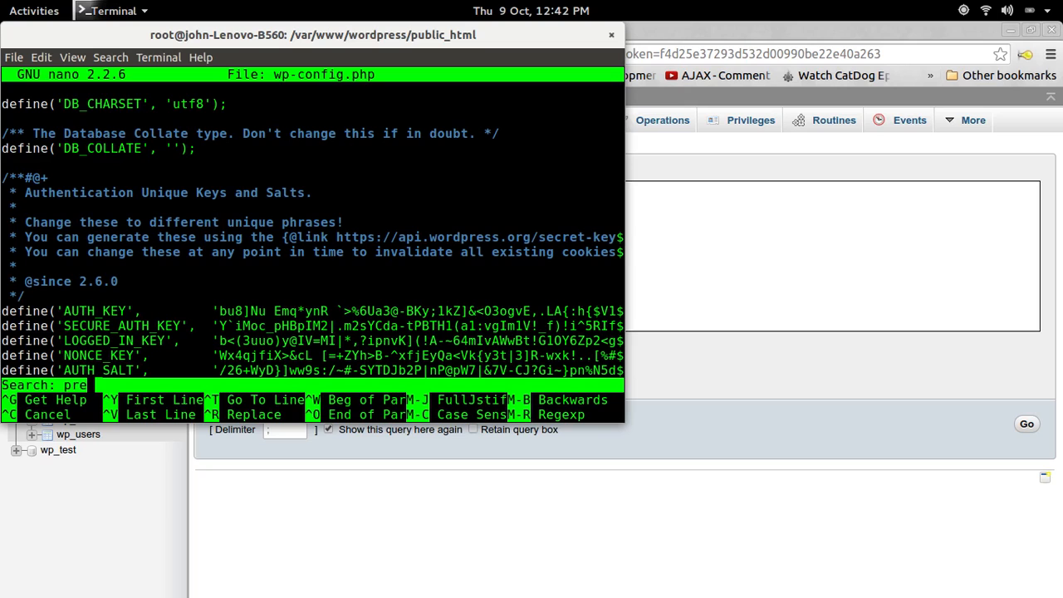
{"action": "type", "text": "fi"}
{"action": "key", "text": "Return"}
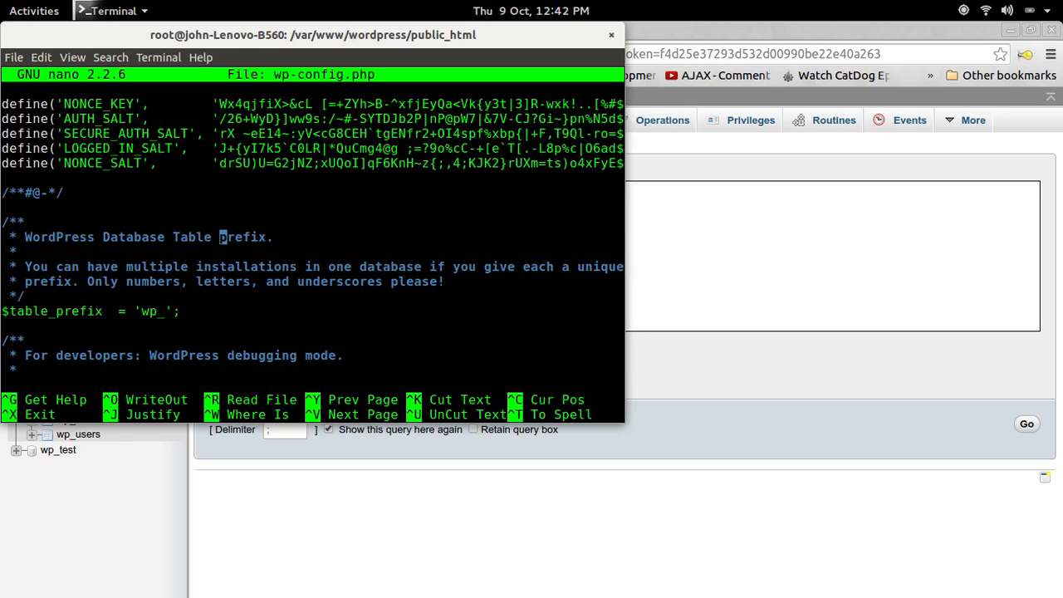
{"action": "key", "text": "Down"}
{"action": "key", "text": "Down"}
{"action": "key", "text": "Down"}
{"action": "key", "text": "Down"}
{"action": "key", "text": "Left"}
{"action": "key", "text": "Left"}
{"action": "key", "text": "BackSpace"}
{"action": "key", "text": "BackSpace"}
{"action": "key", "text": "BackSpace"}
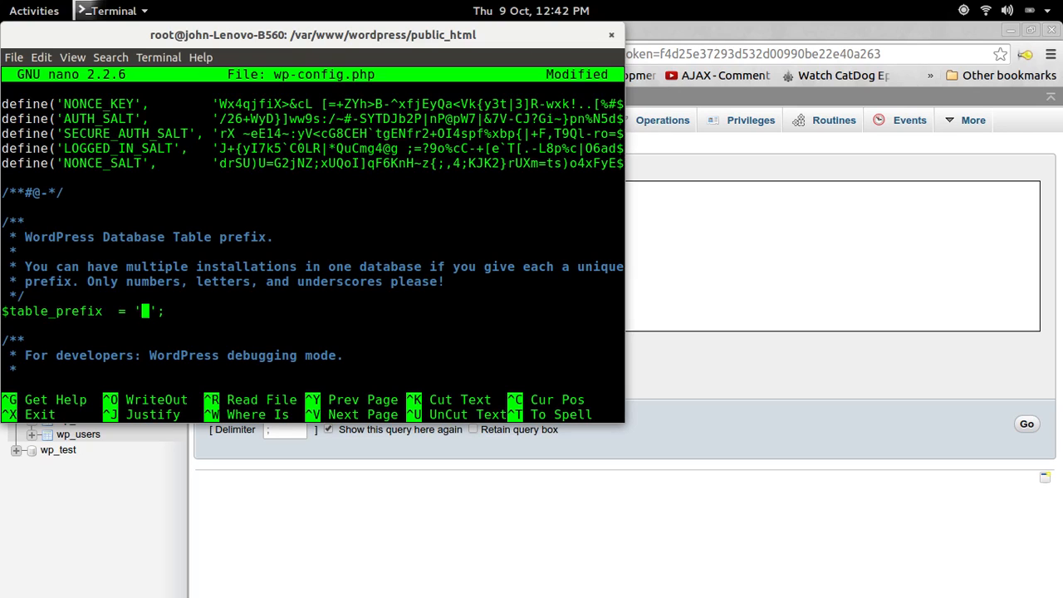
{"action": "type", "text": "dsdfu_49w6"}
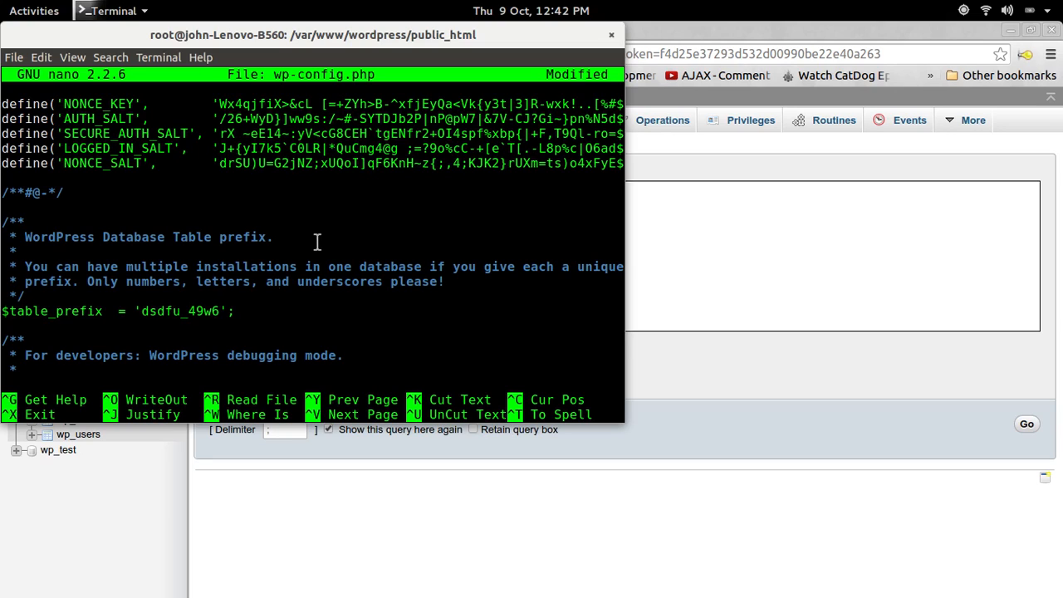
{"action": "double_click", "coordinate": [220, 310]}
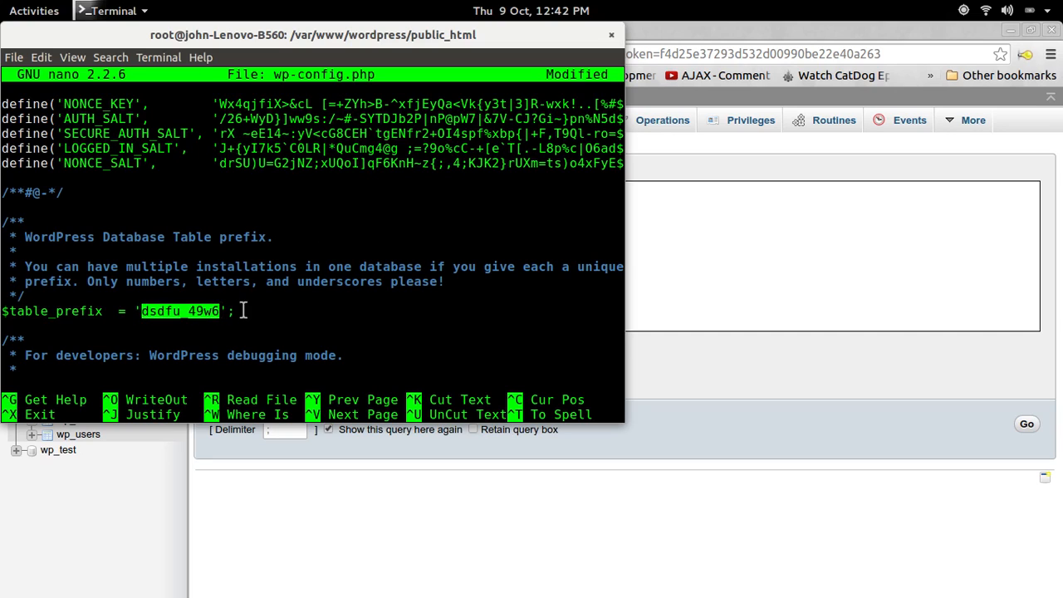
{"action": "right_click", "coordinate": [193, 314]}
{"action": "left_click", "coordinate": [227, 341]}
Launch the gedit text editor from the Activities search
{"action": "key", "text": "super"}
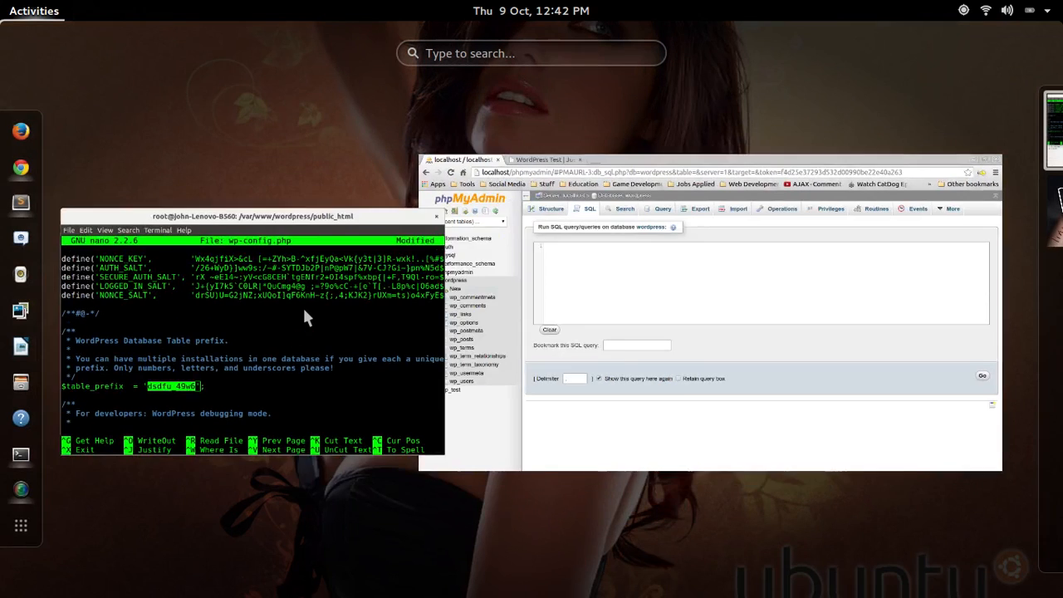
{"action": "type", "text": "g"}
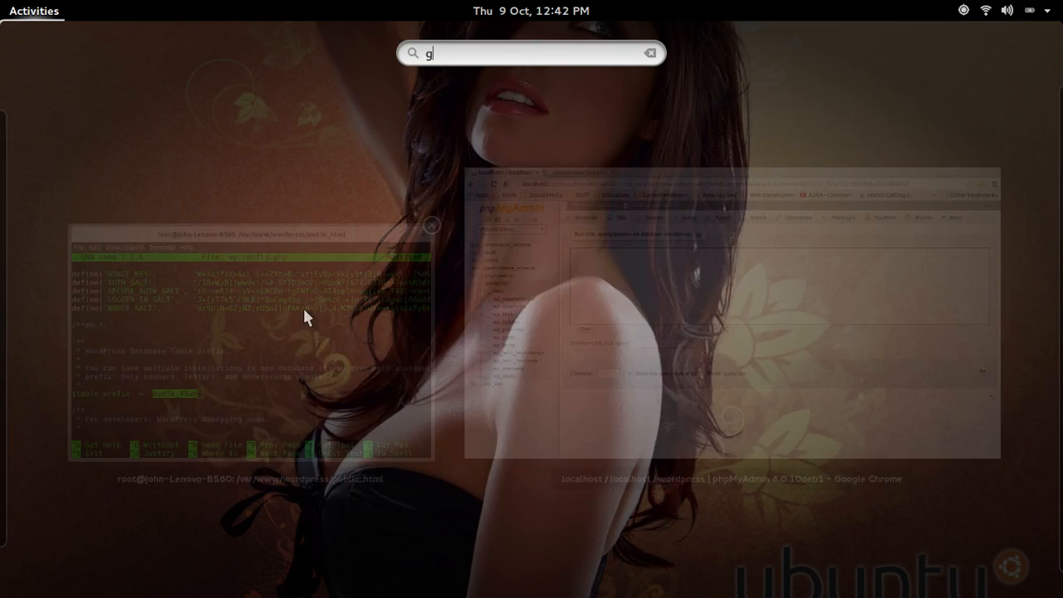
{"action": "type", "text": "ed"}
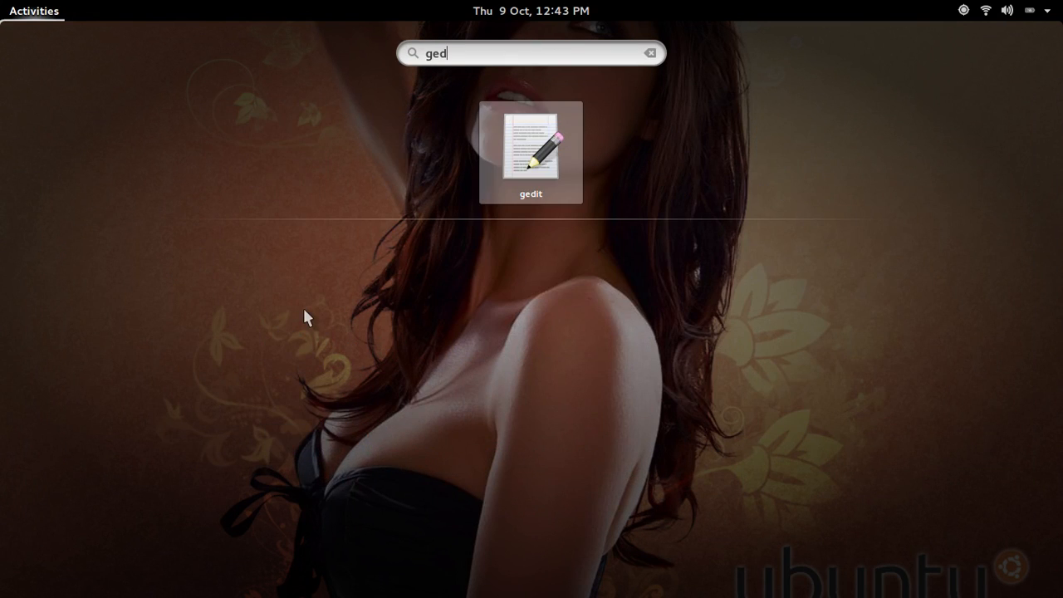
{"action": "key", "text": "Return"}
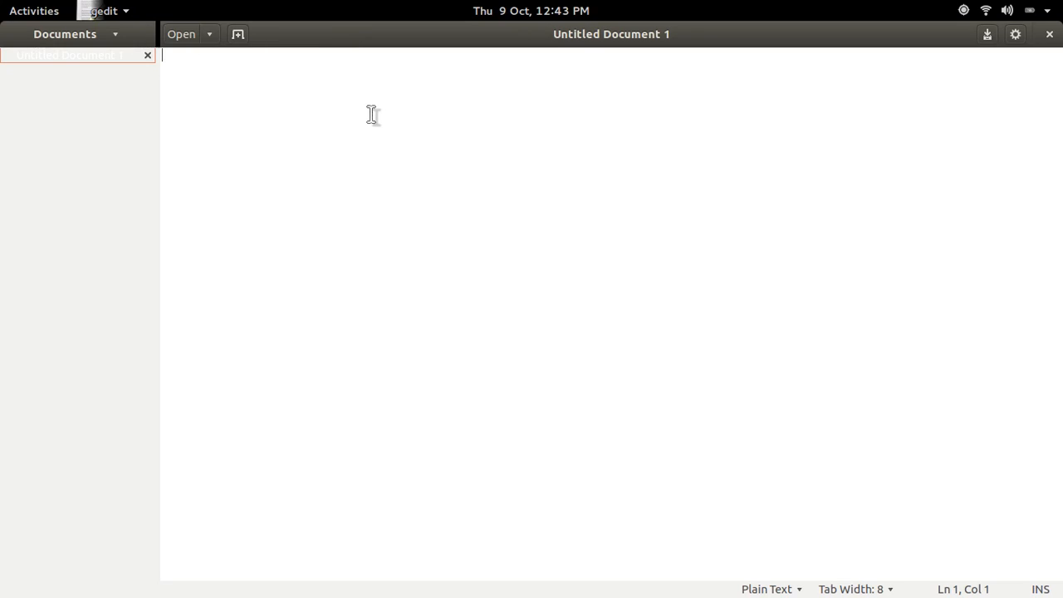
{"action": "type", "text": "dsdfu_49w6"}
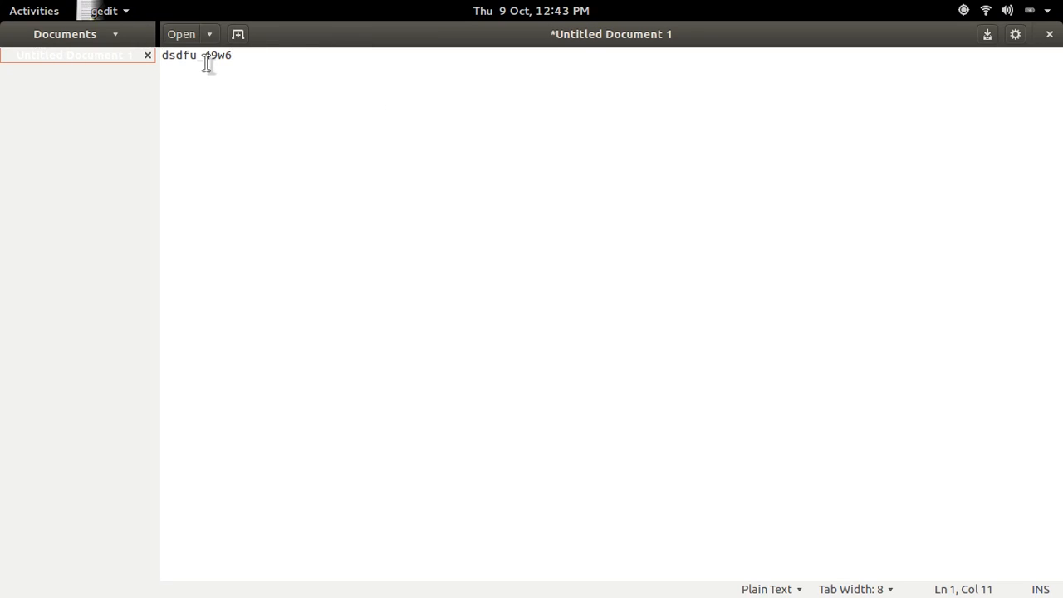
{"action": "key", "text": "ctrl+shift+Left"}
{"action": "key", "text": "Right"}
{"action": "key", "text": "ctrl+shift+Left"}
{"action": "key", "text": "ctrl+shift+Left"}
{"action": "right_click", "coordinate": [171, 56]}
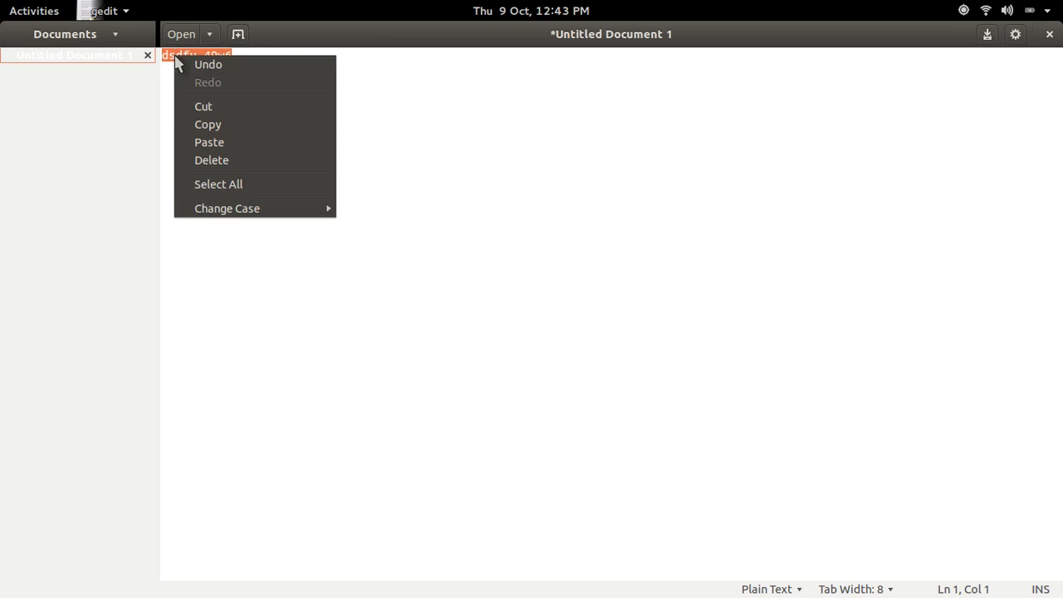
{"action": "left_click", "coordinate": [203, 126]}
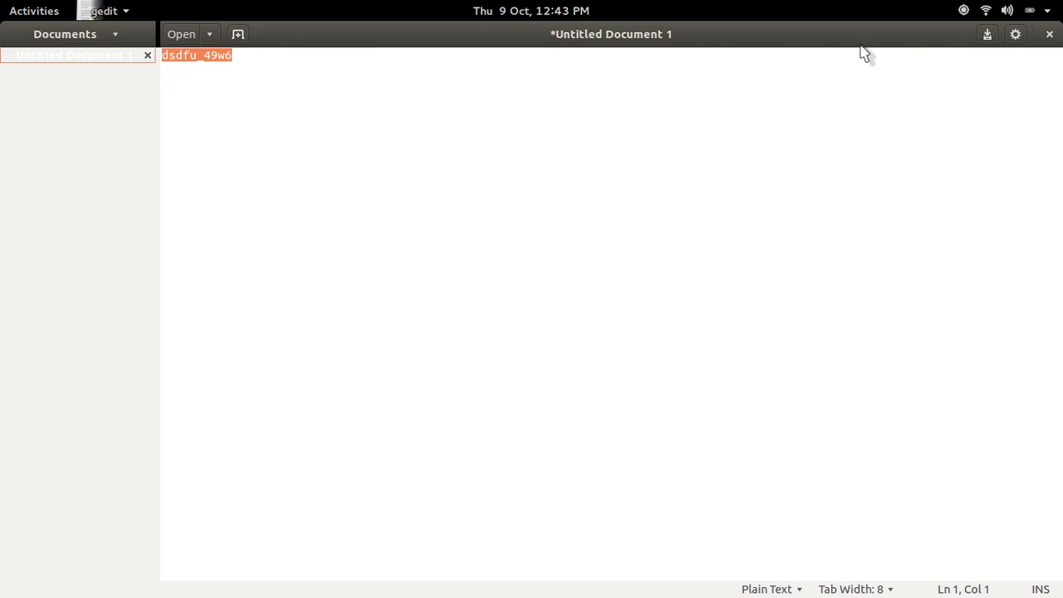
{"action": "key", "text": "super"}
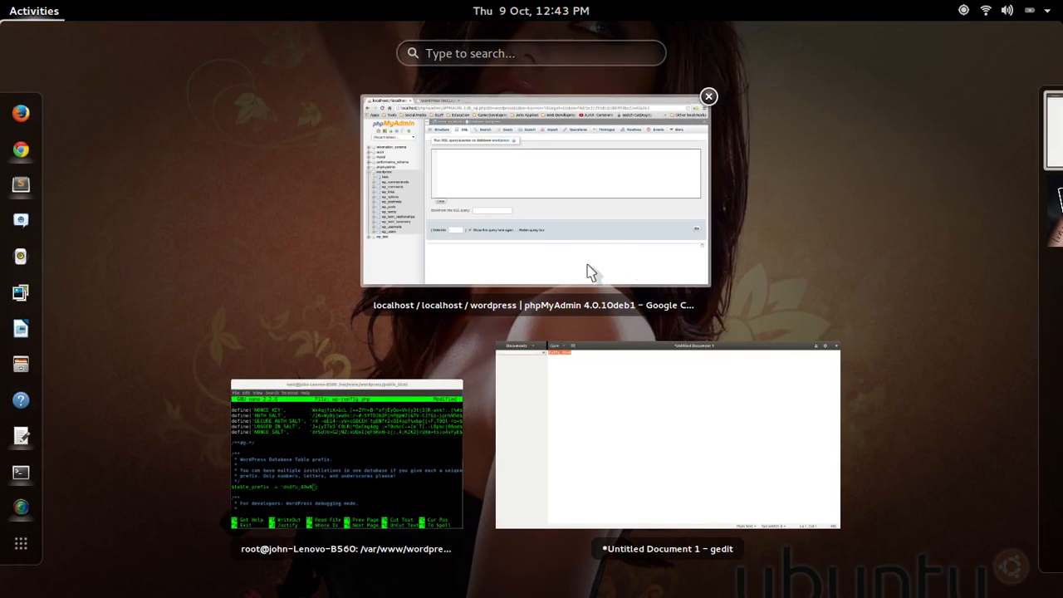
Check wp_commentmeta's rows and structure, then open the wordpress database's SQL editor
{"action": "left_click", "coordinate": [519, 180]}
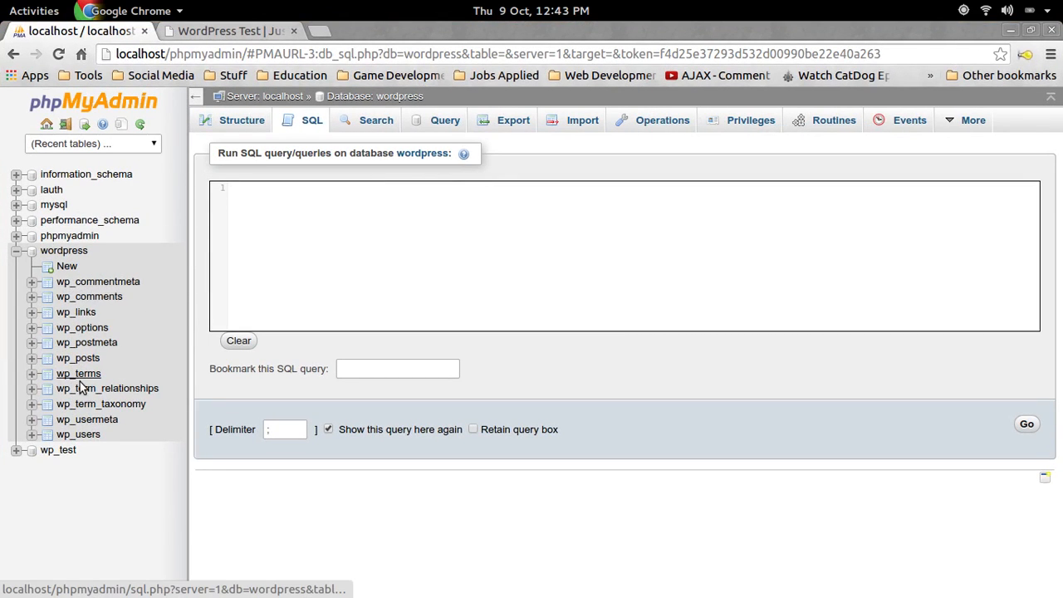
{"action": "left_click", "coordinate": [108, 285]}
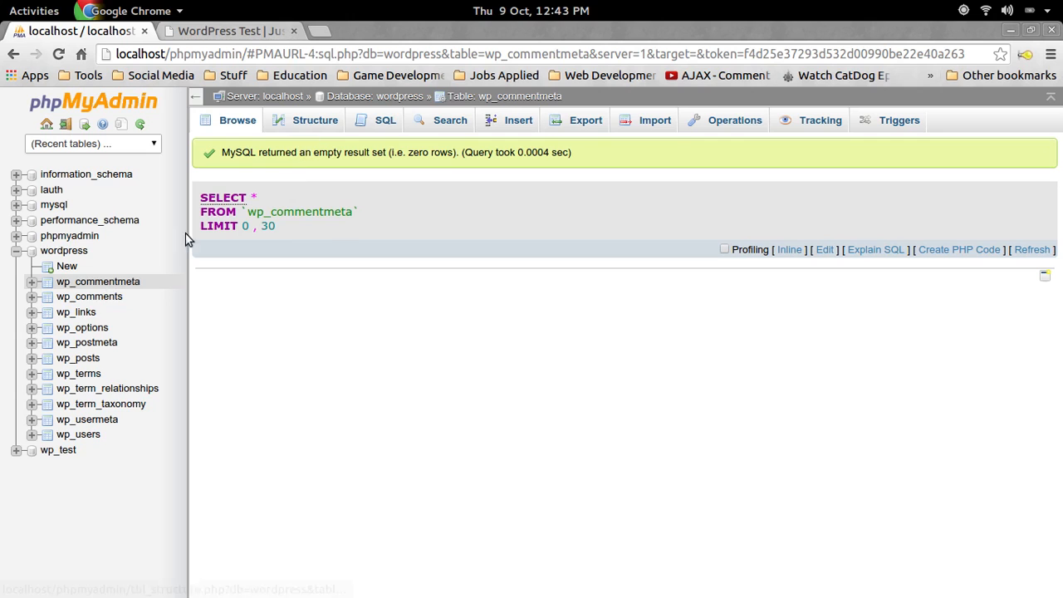
{"action": "left_click", "coordinate": [65, 252]}
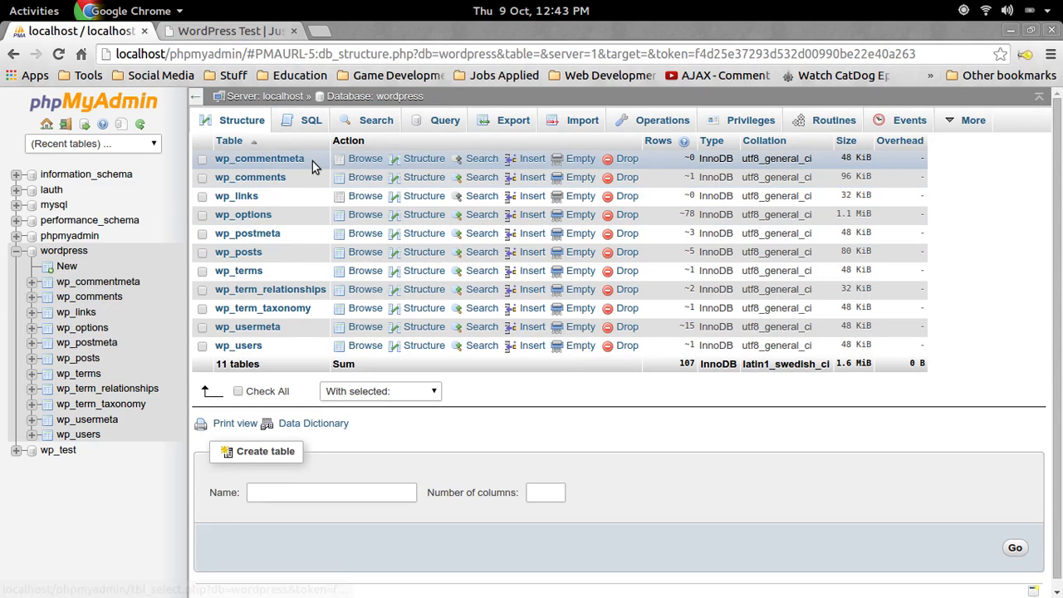
{"action": "left_click", "coordinate": [248, 160]}
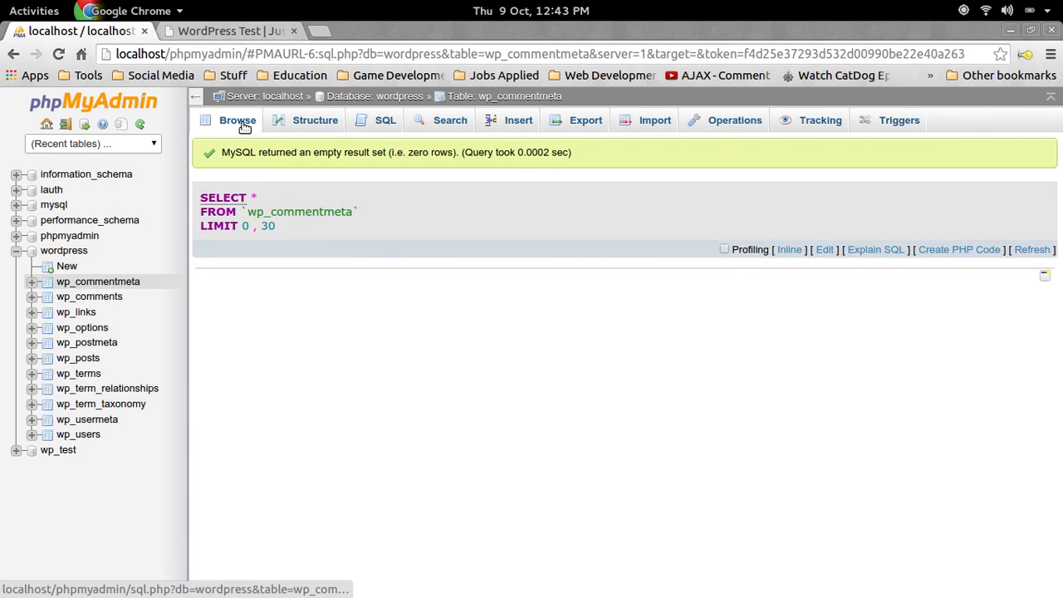
{"action": "left_click", "coordinate": [308, 122]}
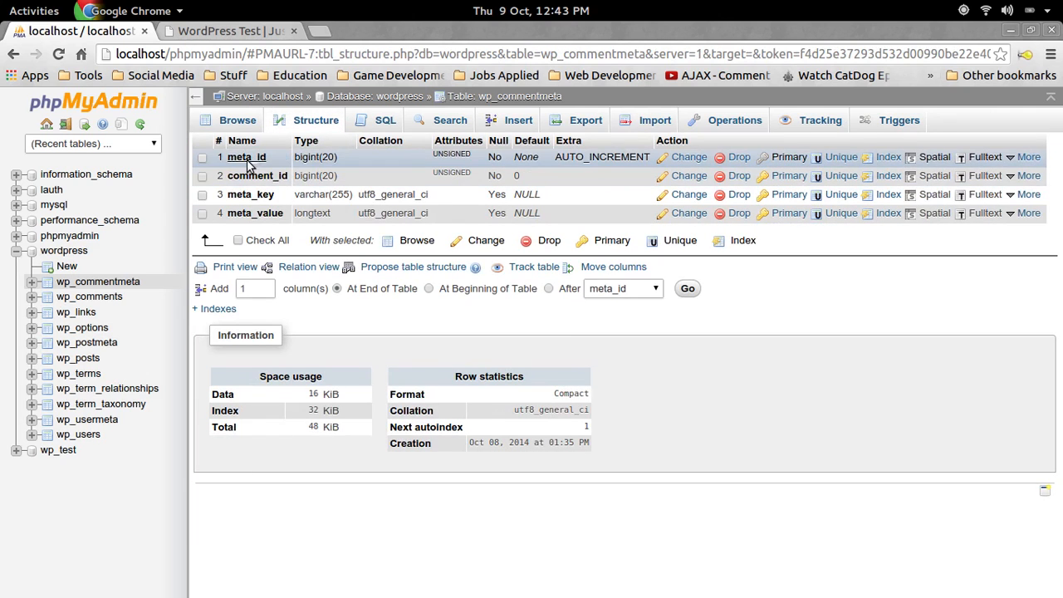
{"action": "left_click", "coordinate": [71, 253]}
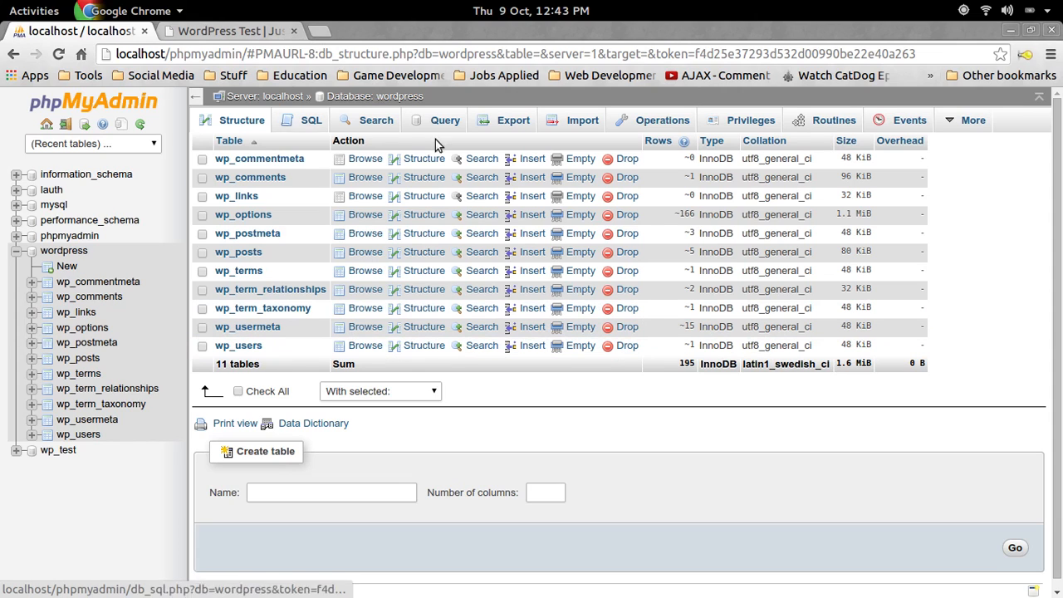
{"action": "left_click", "coordinate": [311, 122]}
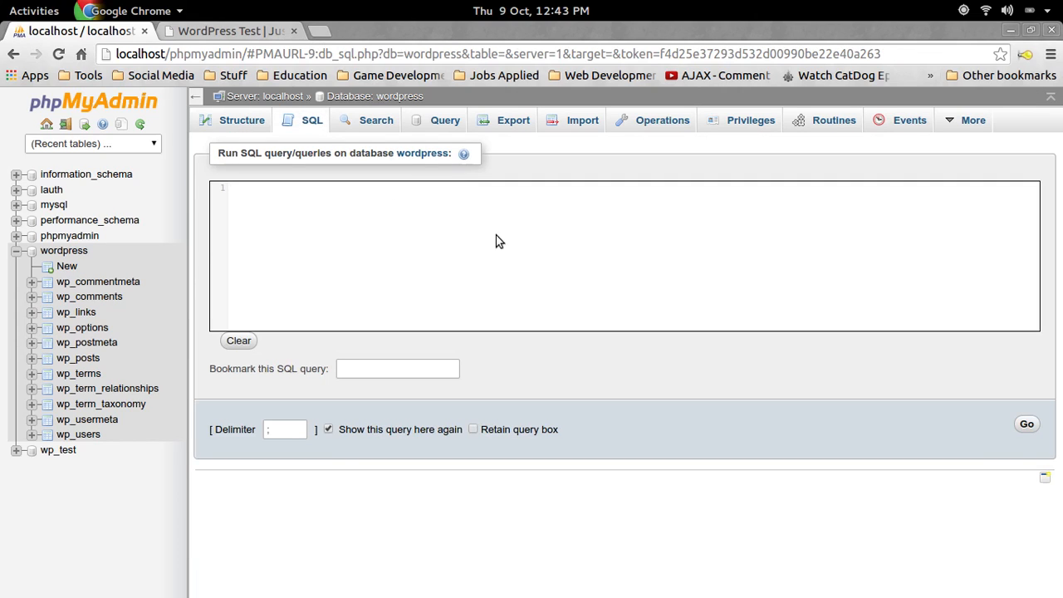
Type RENAME table `wp_commentmeta` TO `dsdfu_49w6_commentmeta` with the page zoomed to 150%
{"action": "key", "text": "alt+Tab"}
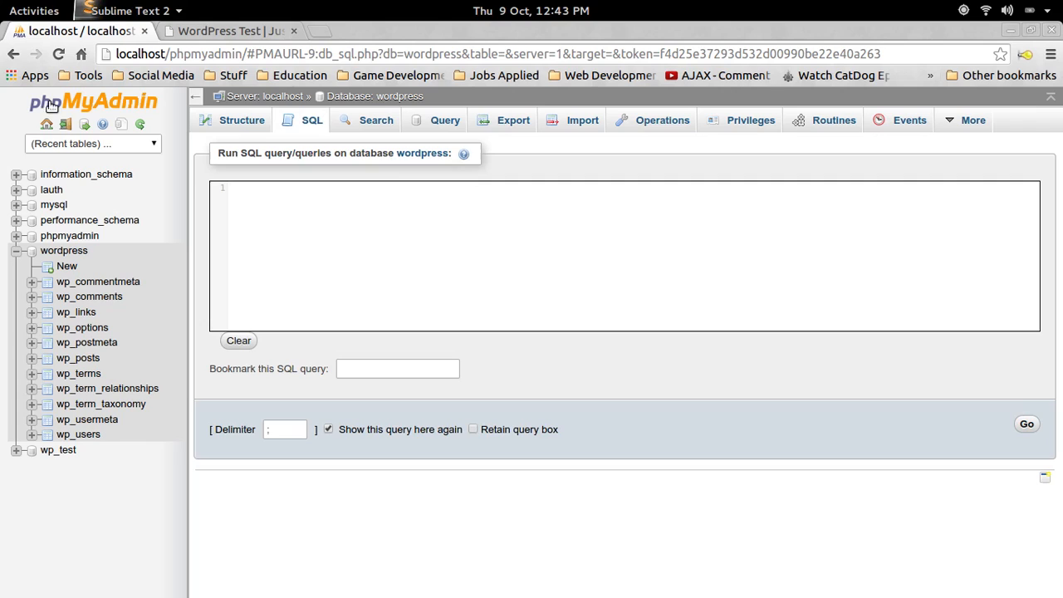
{"action": "left_click", "coordinate": [377, 221]}
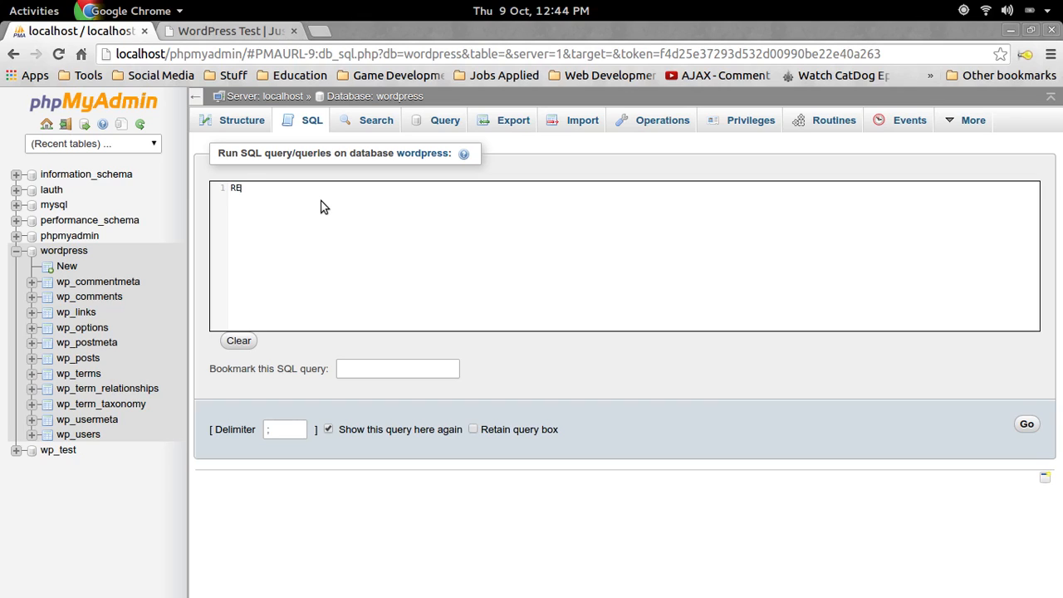
{"action": "type", "text": "RENAME table"}
{"action": "key", "text": "ctrl+plus"}
{"action": "key", "text": "ctrl+plus"}
{"action": "key", "text": "ctrl+plus"}
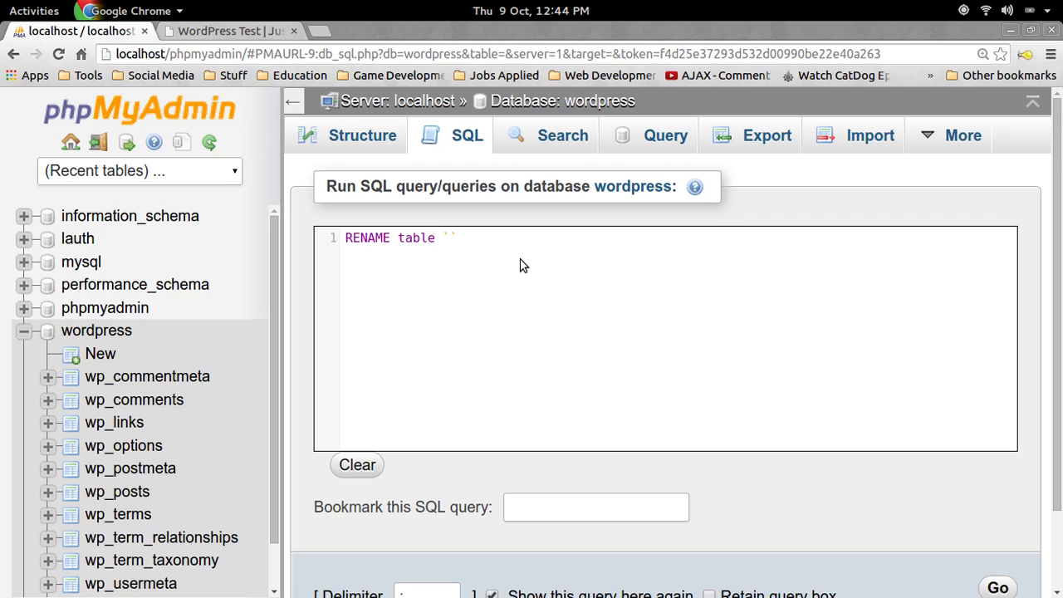
{"action": "type", "text": "wp_commentmeta"}
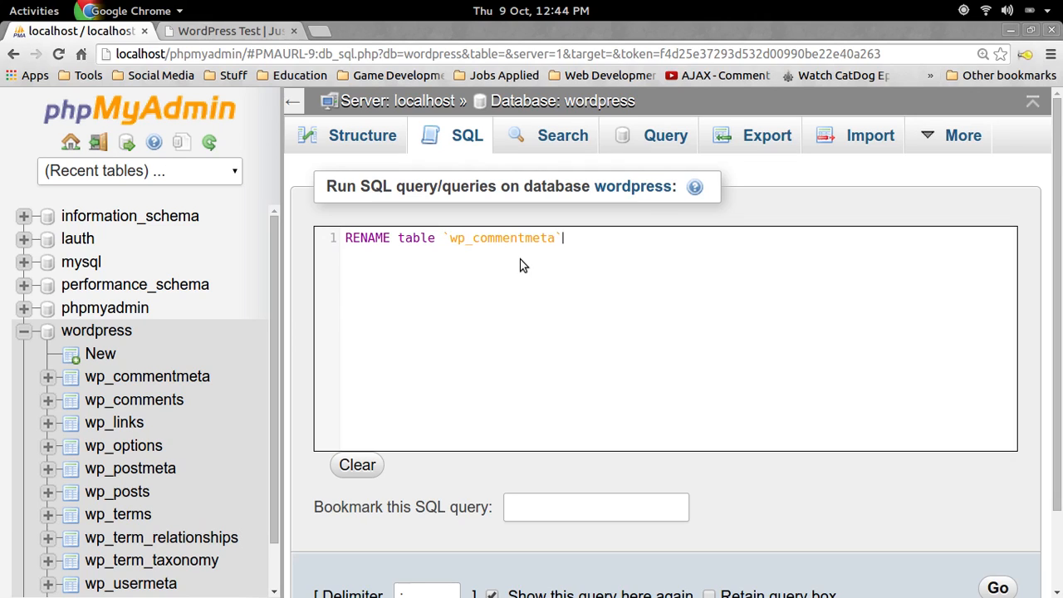
{"action": "type", "text": "` TO `dsdfu_49w6"}
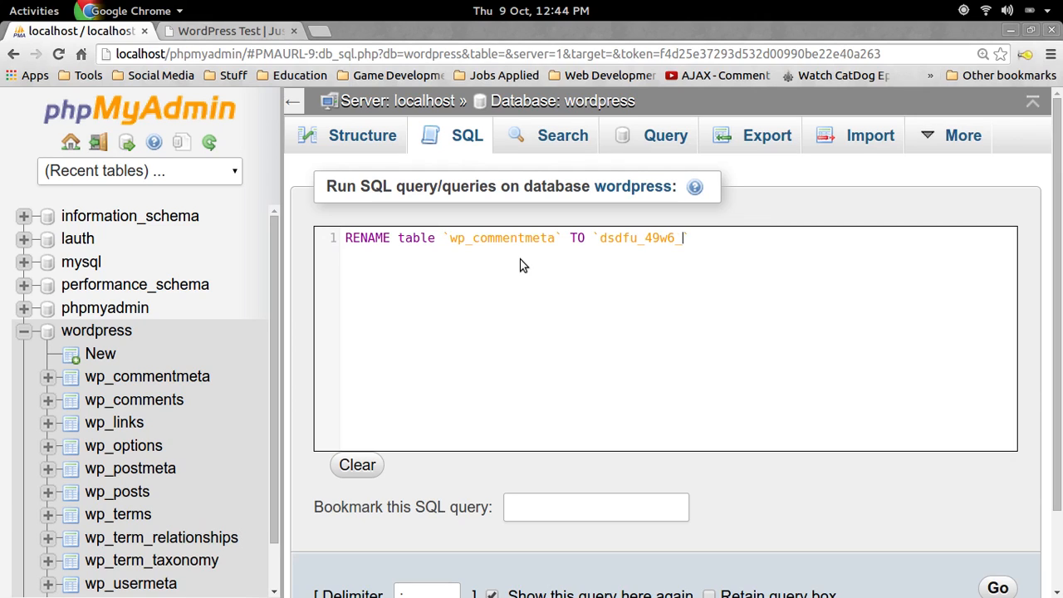
{"action": "type", "text": "_commentmeta`;"}
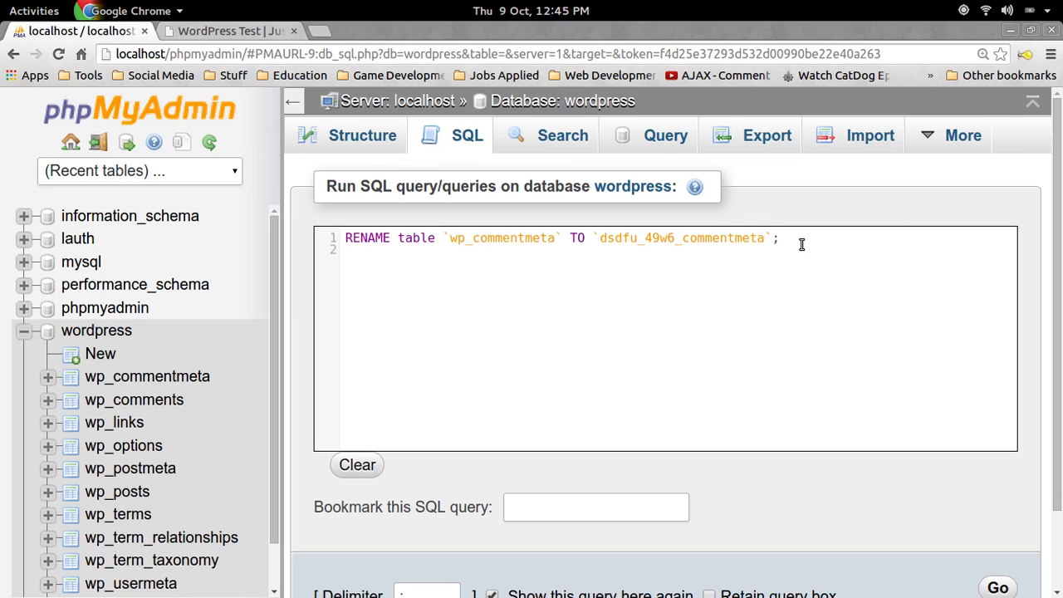
Duplicate the statement and edit line 2 to rename wp_comments to dsdfu_49w6_comments
{"action": "left_click_drag", "start_coordinate": [779, 239], "coordinate": [324, 236]}
{"action": "key", "text": "ctrl+c"}
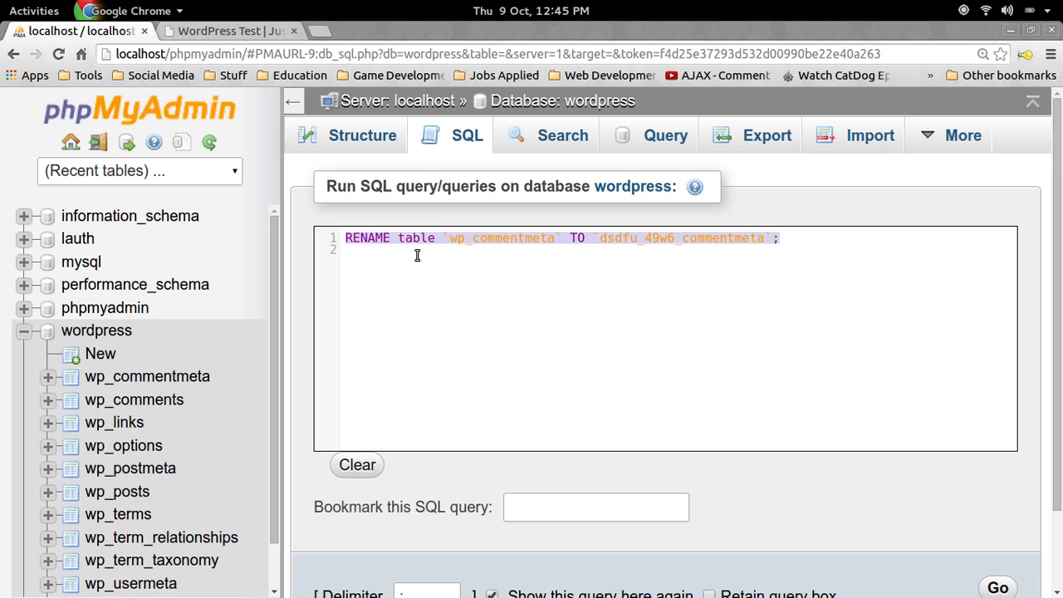
{"action": "left_click", "coordinate": [904, 235]}
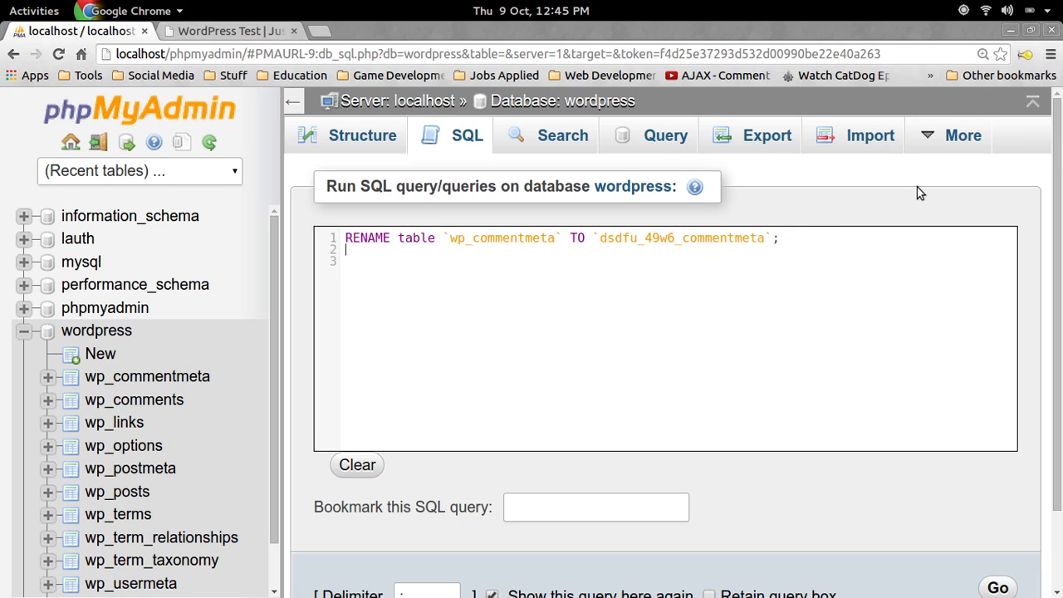
{"action": "key", "text": "ctrl+v"}
{"action": "key", "text": "Delete"}
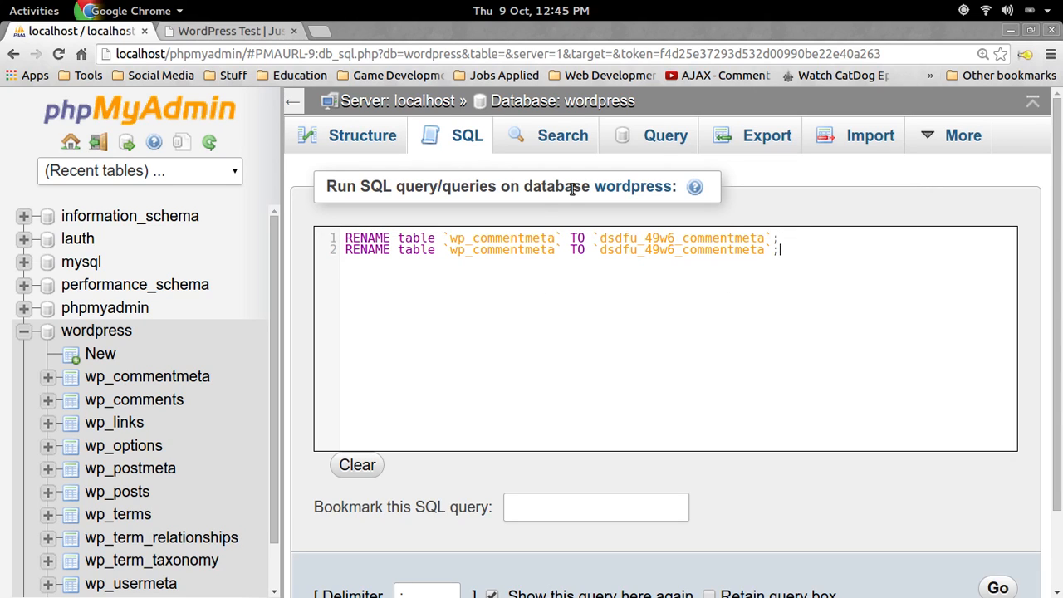
{"action": "double_click", "coordinate": [490, 249]}
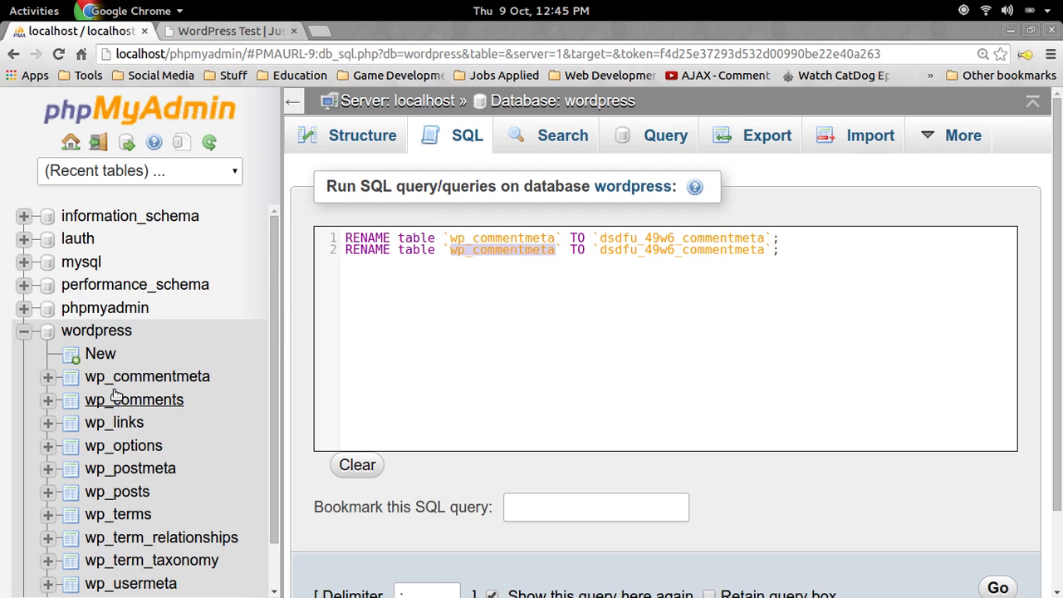
{"action": "scroll", "coordinate": [111, 398], "scroll_direction": "down", "scroll_amount": 1}
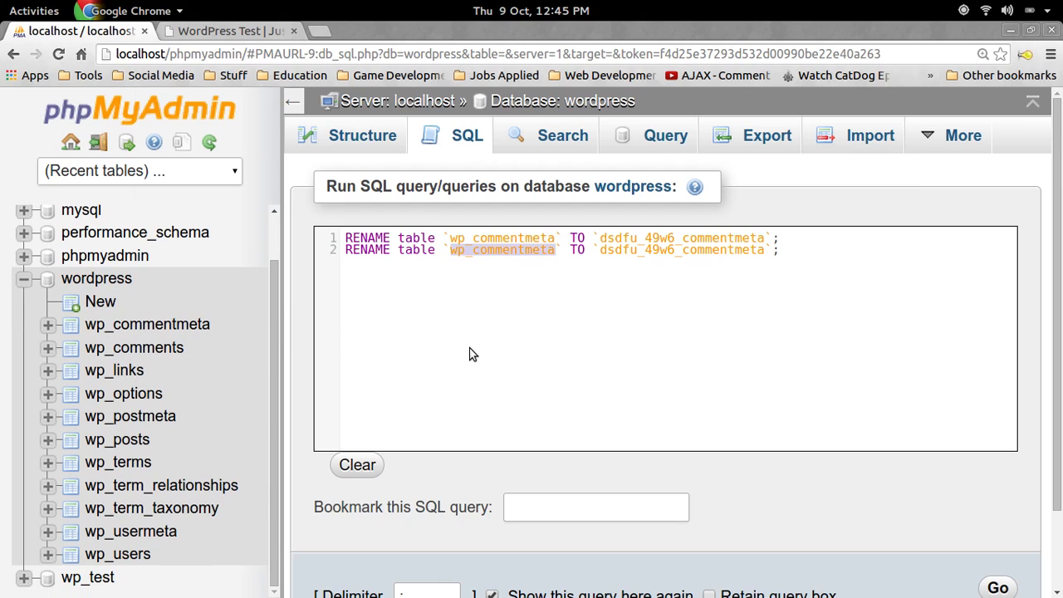
{"action": "type", "text": "wp_comments"}
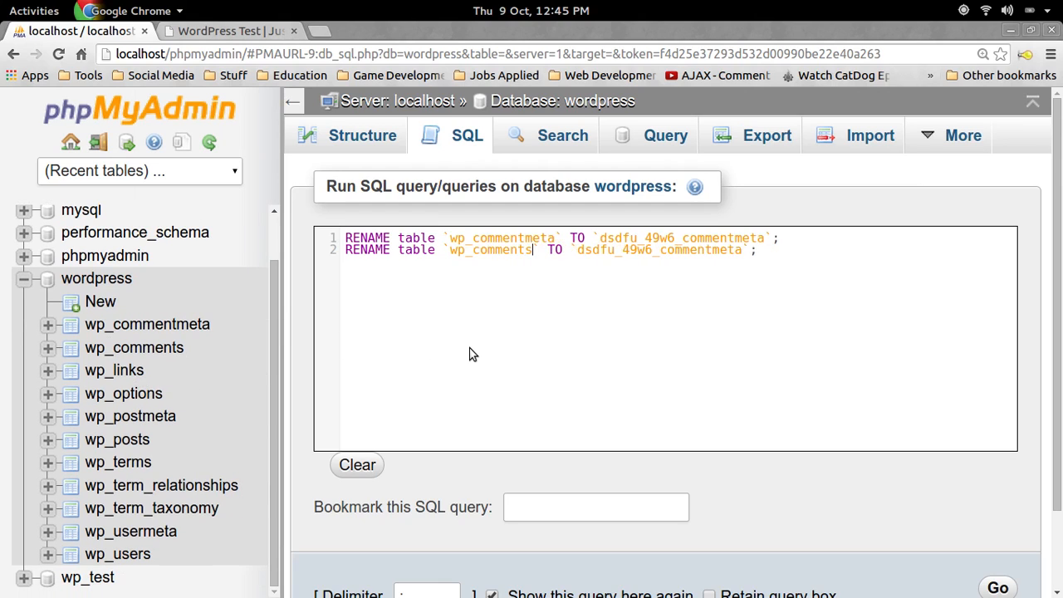
{"action": "left_click_drag", "start_coordinate": [659, 251], "coordinate": [747, 253]}
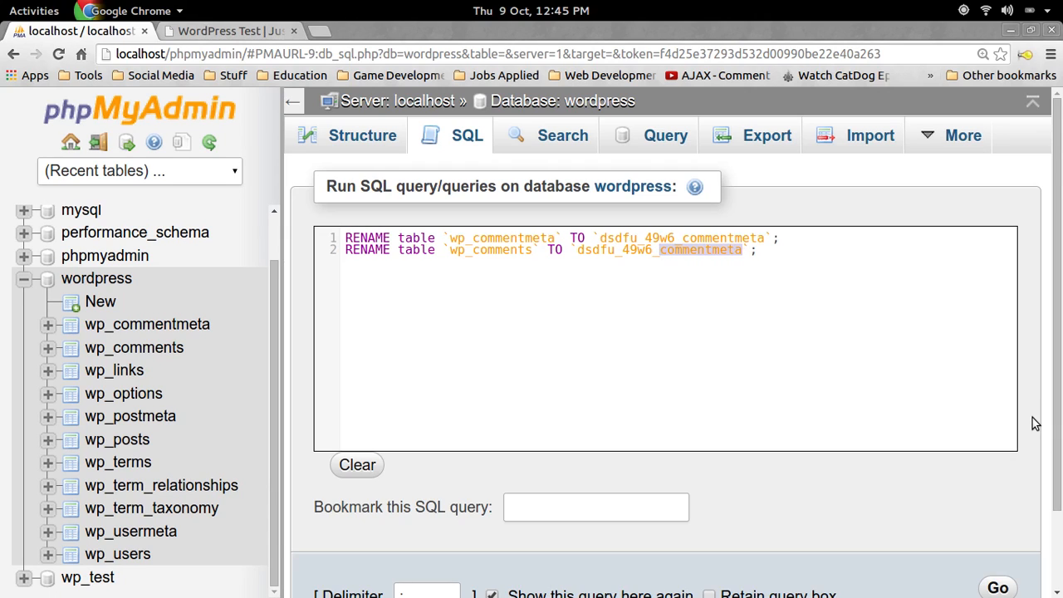
{"action": "type", "text": "comments"}
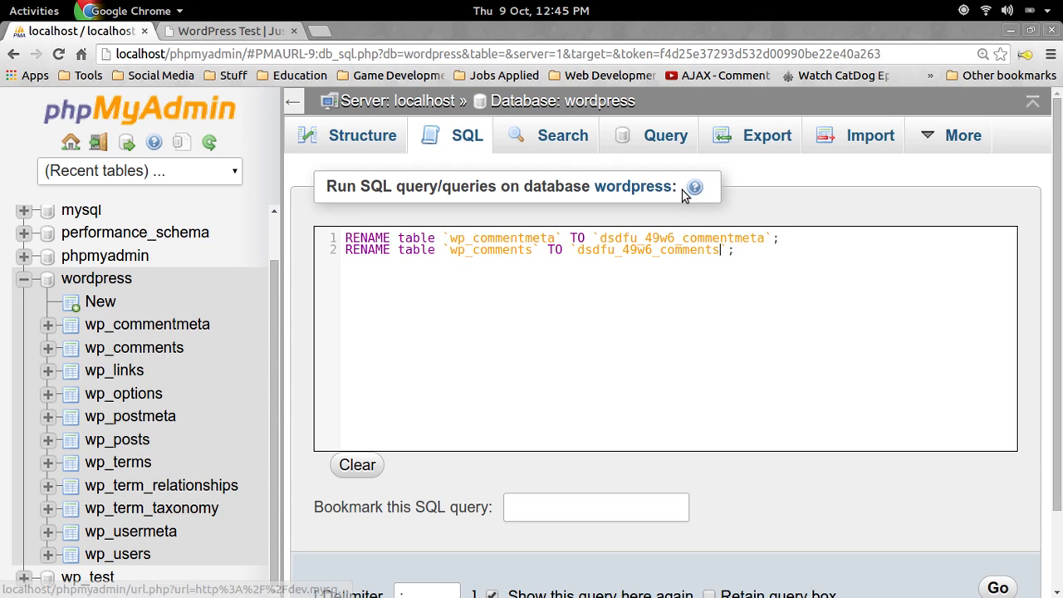
{"action": "key", "text": "super"}
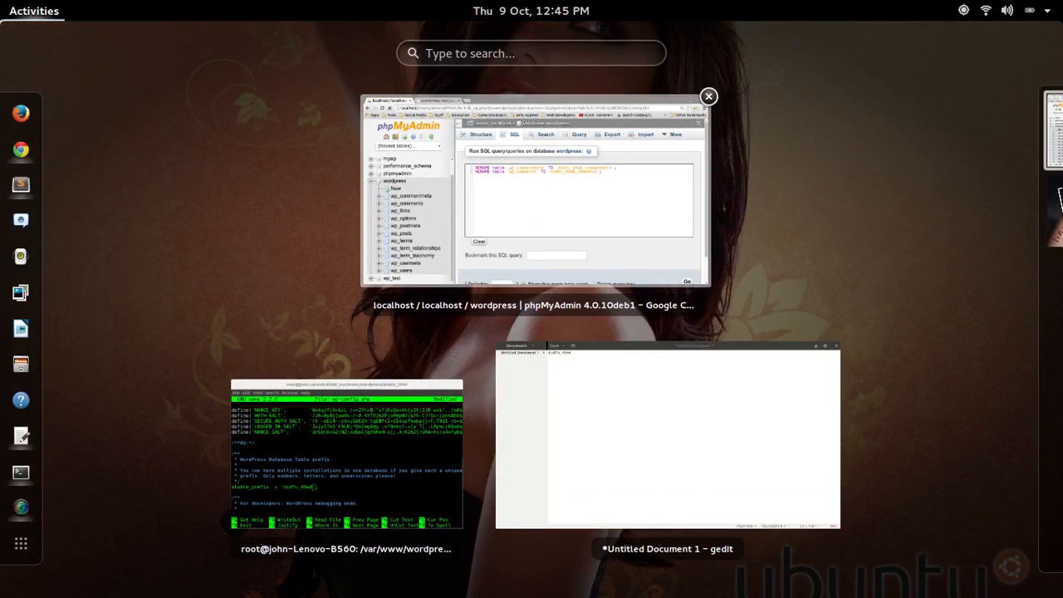
{"action": "key", "text": "super"}
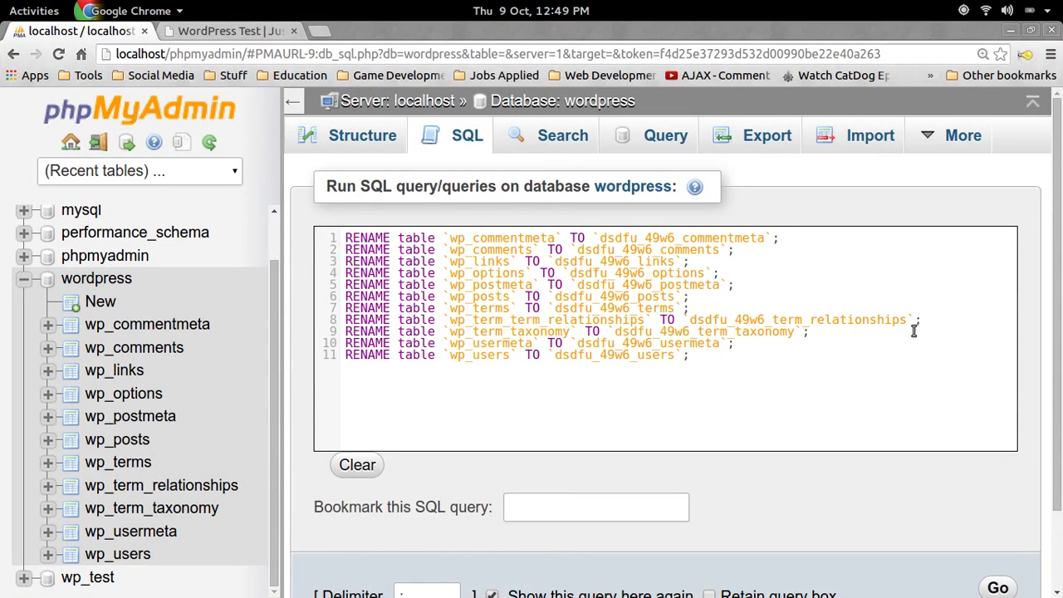
{"action": "scroll", "coordinate": [761, 337], "scroll_direction": "down", "scroll_amount": 2}
{"action": "scroll", "coordinate": [886, 352], "scroll_direction": "up", "scroll_amount": 1}
Reset the page zoom to 100% and run the eleven RENAME statements
{"action": "mouse_move", "coordinate": [962, 137]}
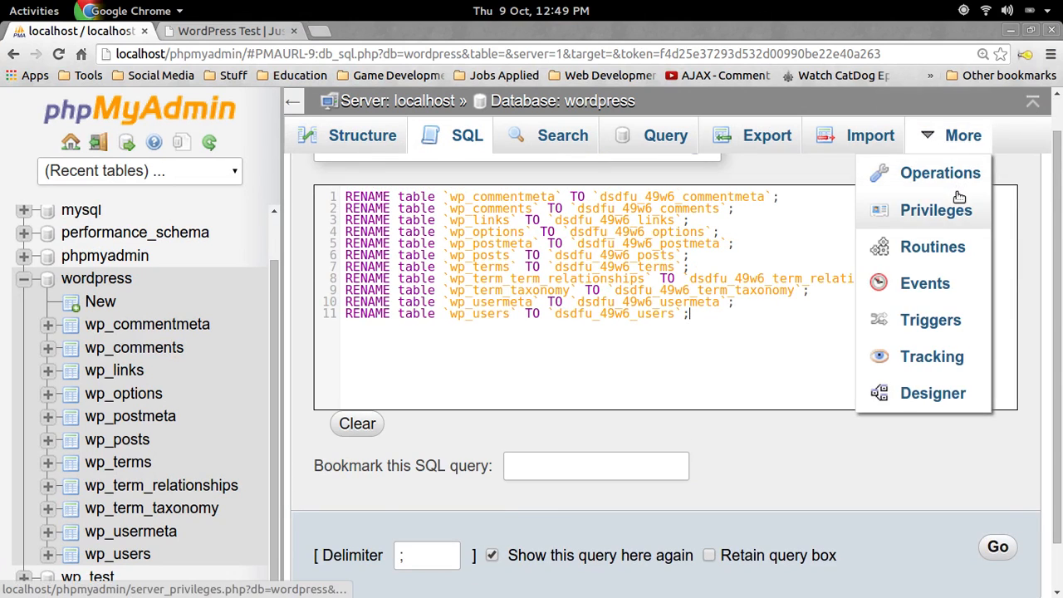
{"action": "key", "text": "ctrl+minus"}
{"action": "left_click", "coordinate": [947, 107]}
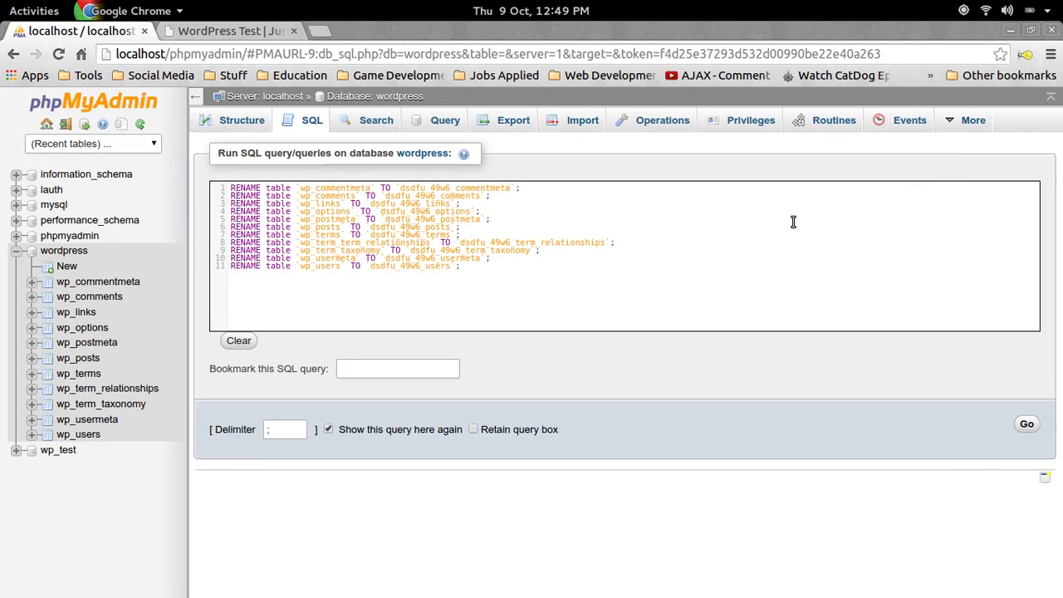
{"action": "left_click", "coordinate": [1027, 424]}
{"action": "left_click", "coordinate": [609, 277]}
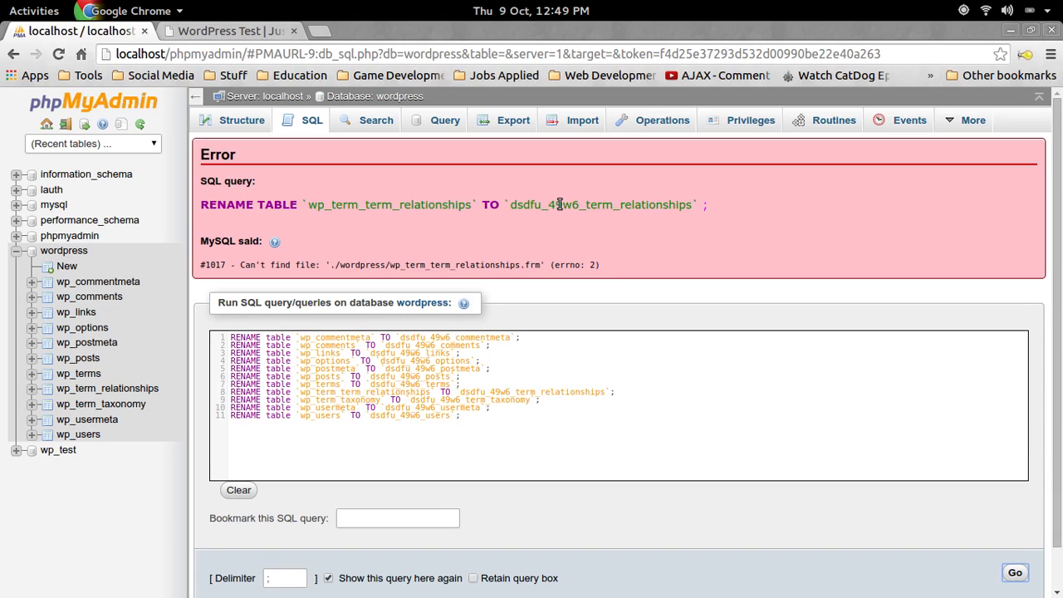
Remove the duplicated 'term_' from line 8 of the query and run it again
{"action": "left_click", "coordinate": [399, 403]}
{"action": "left_click", "coordinate": [337, 390]}
{"action": "key", "text": "BackSpace"}
{"action": "key", "text": "BackSpace"}
{"action": "key", "text": "BackSpace"}
{"action": "key", "text": "BackSpace"}
{"action": "key", "text": "BackSpace"}
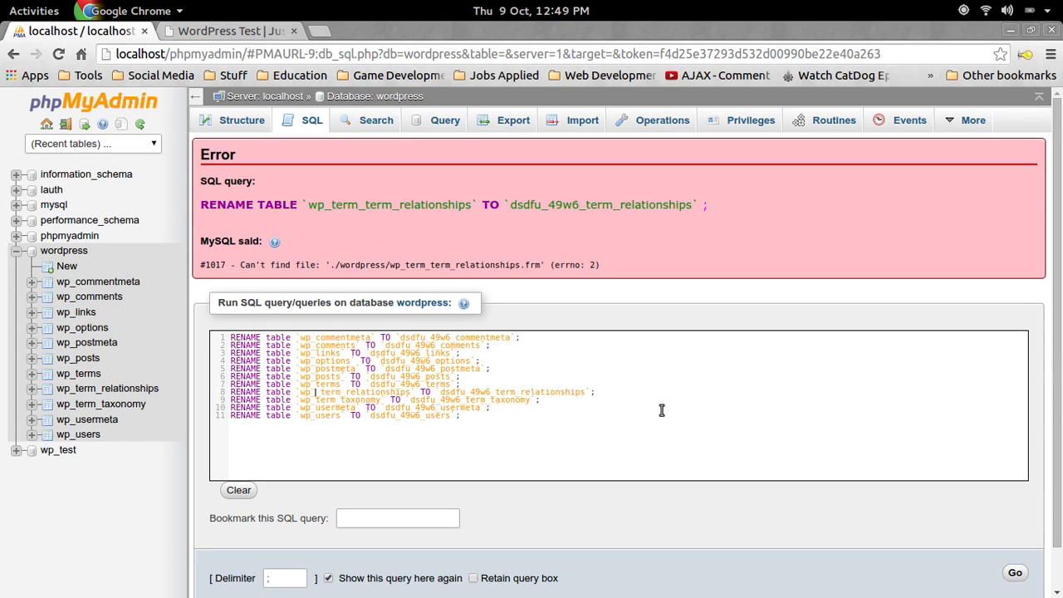
{"action": "key", "text": "BackSpace"}
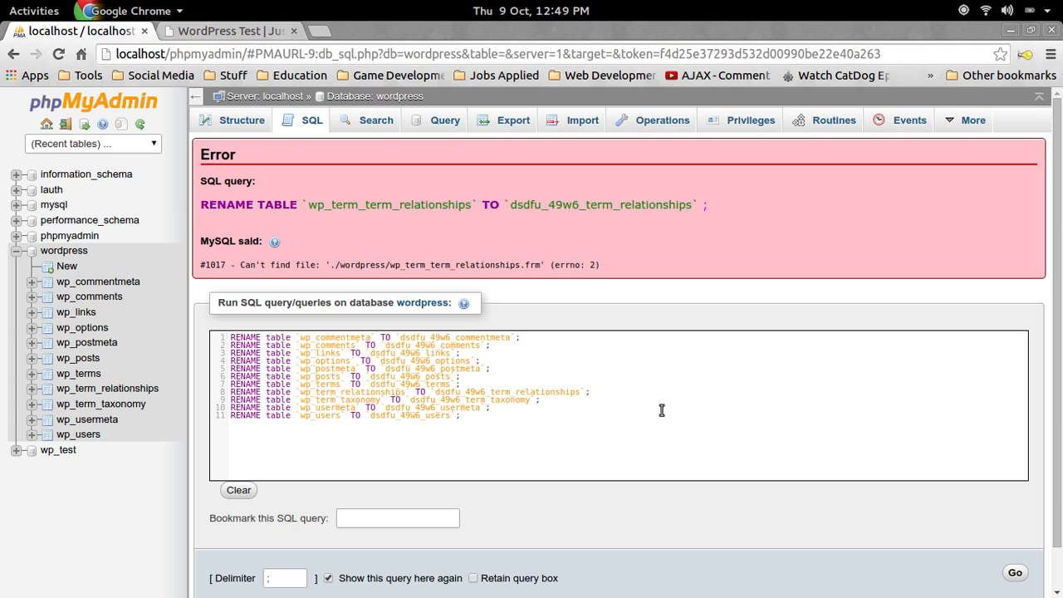
{"action": "left_click", "coordinate": [1012, 573]}
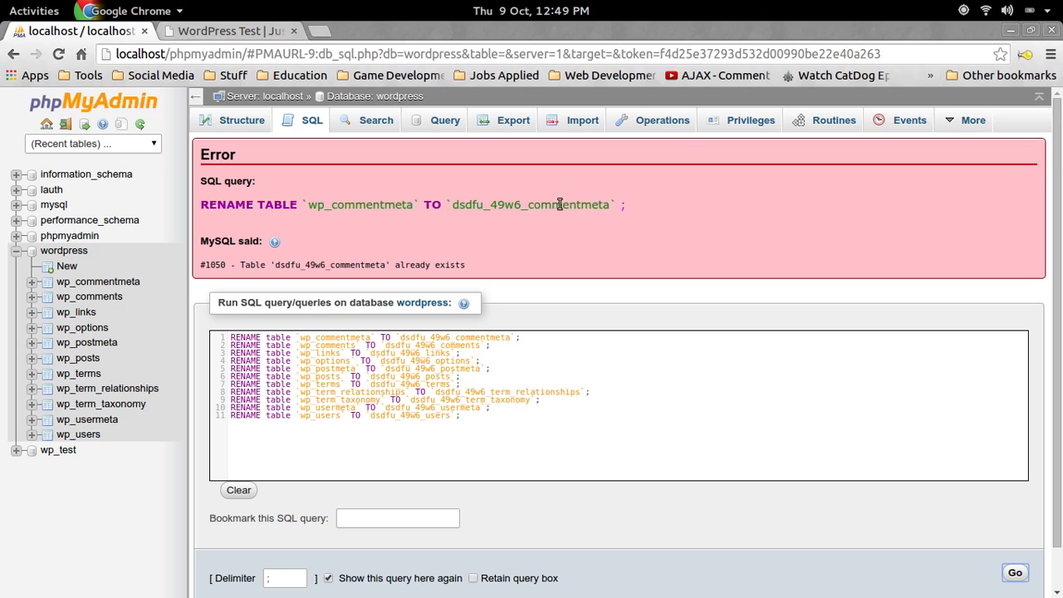
Inspect the 'already exists' error, then show the wordpress table list
{"action": "left_click_drag", "start_coordinate": [318, 203], "coordinate": [345, 202]}
{"action": "left_click", "coordinate": [366, 264]}
{"action": "left_click_drag", "start_coordinate": [409, 264], "coordinate": [416, 264]}
{"action": "left_click", "coordinate": [73, 252]}
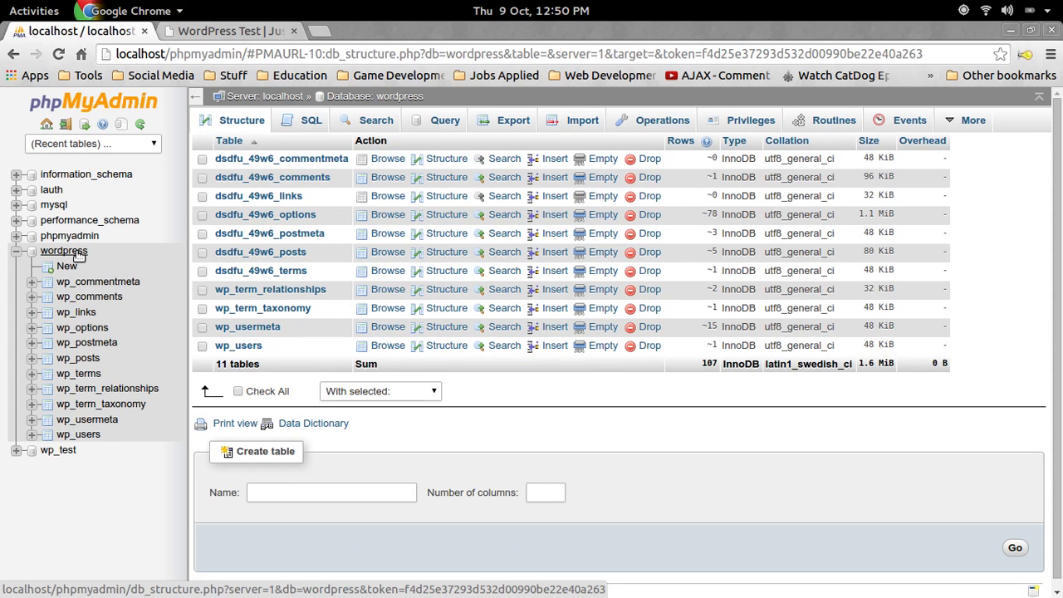
Copy the full rename query from the SQL error page and check whether wp_commentmeta remains
{"action": "left_click", "coordinate": [13, 53]}
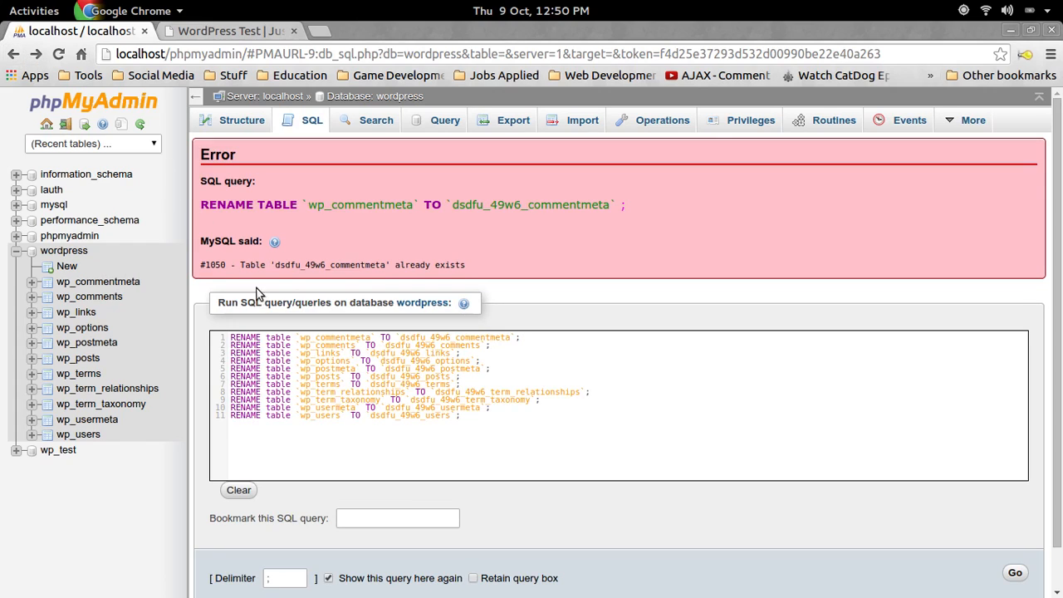
{"action": "left_click_drag", "start_coordinate": [499, 417], "coordinate": [200, 300]}
{"action": "key", "text": "ctrl+c"}
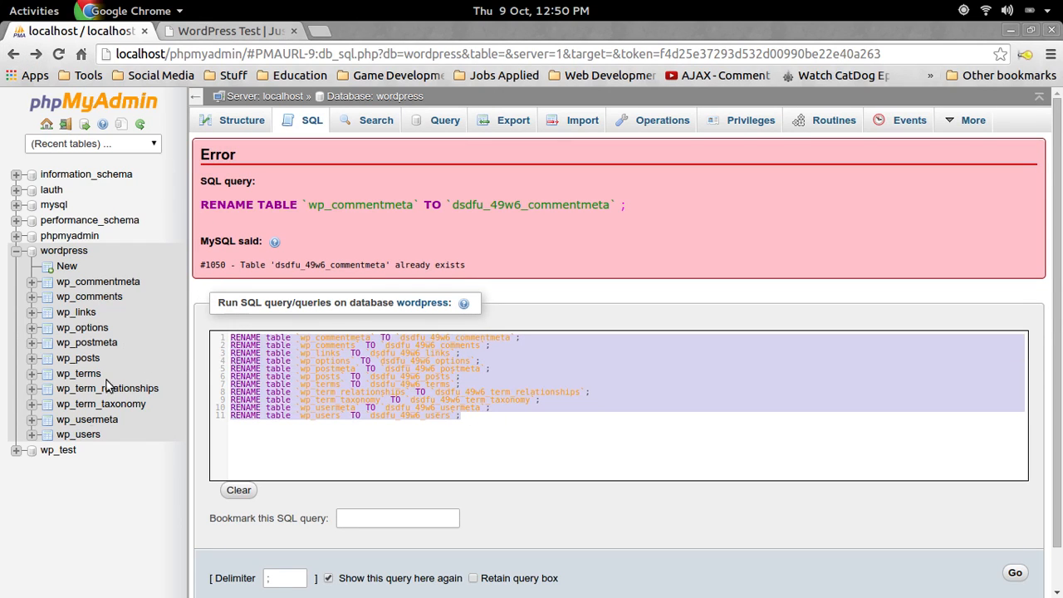
{"action": "key", "text": "ctrl+plus"}
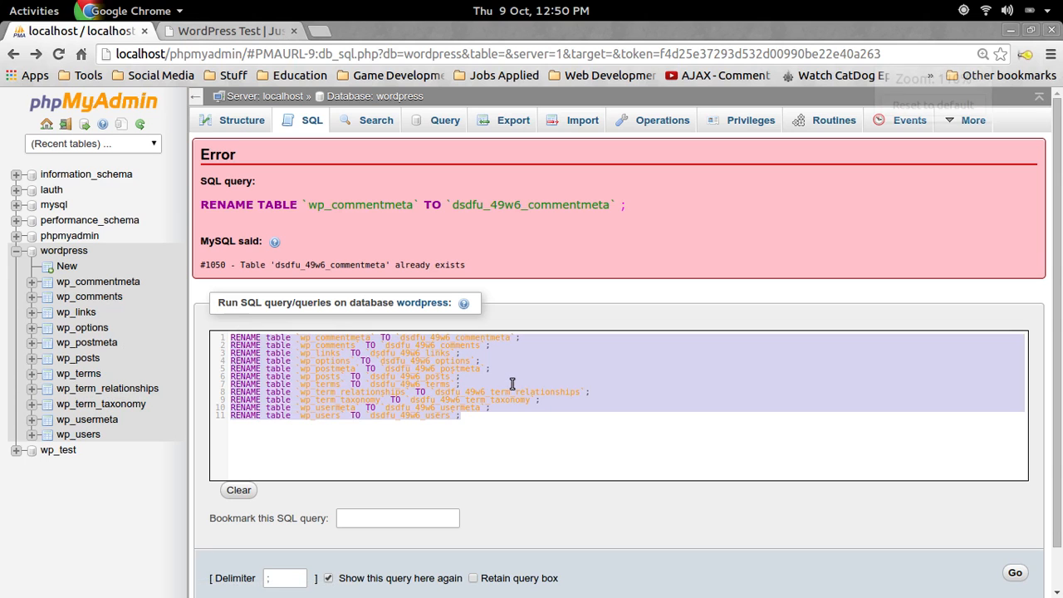
{"action": "key", "text": "ctrl+plus"}
{"action": "key", "text": "ctrl+plus"}
{"action": "key", "text": "ctrl+minus"}
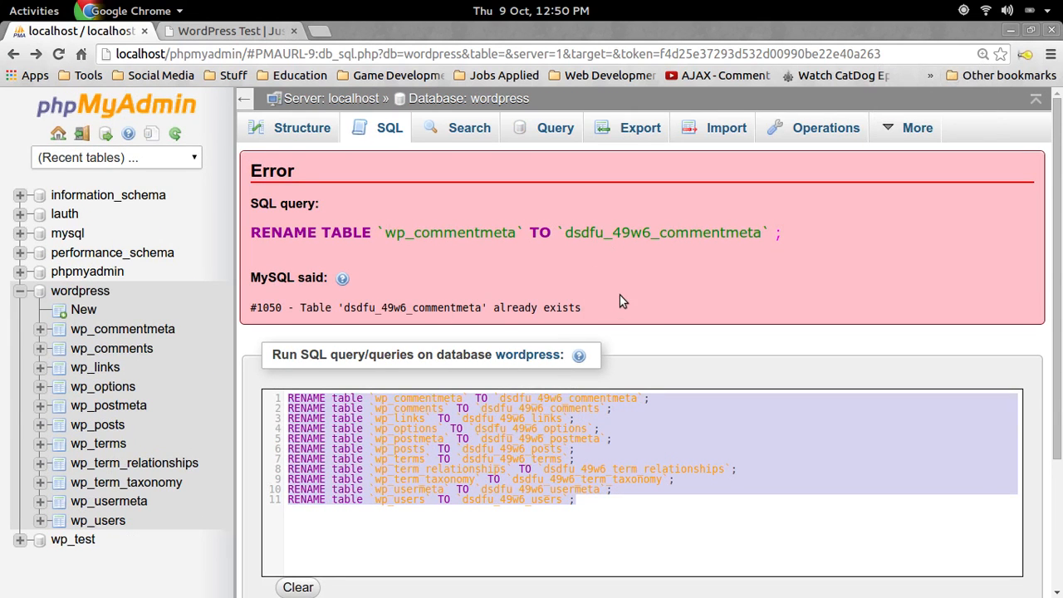
{"action": "left_click", "coordinate": [99, 327]}
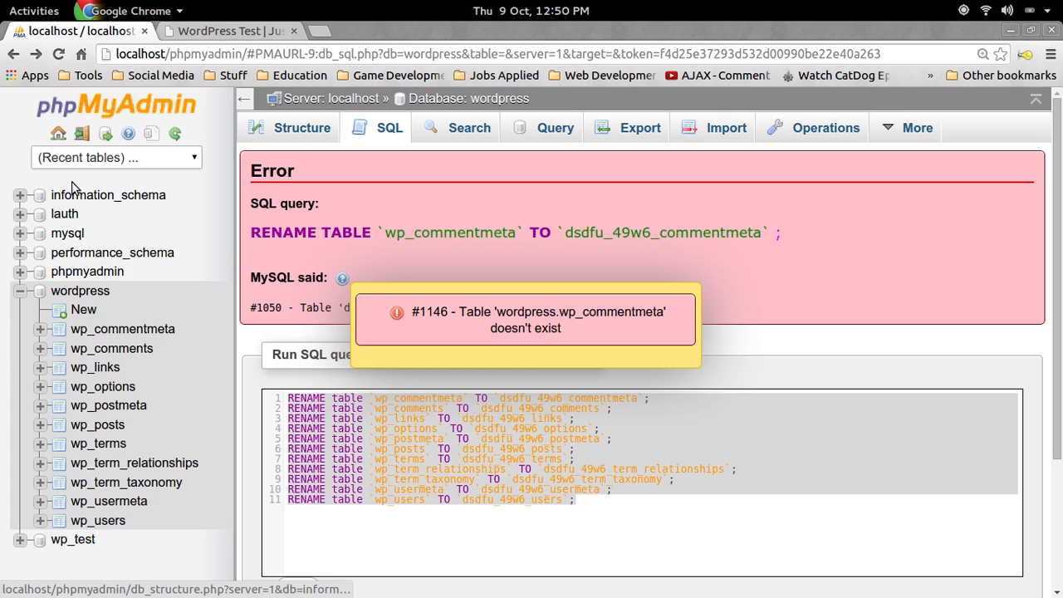
Reopen localhost/phpmyadmin in a new tab and go to the wordpress database
{"action": "left_click", "coordinate": [318, 31]}
{"action": "type", "text": "lo"}
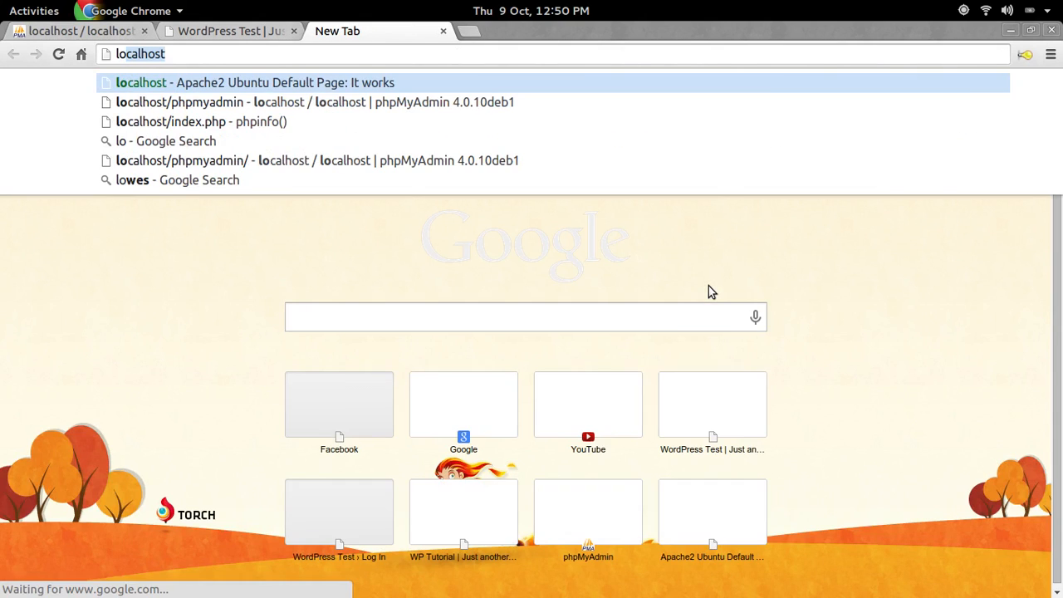
{"action": "type", "text": "calhost/php"}
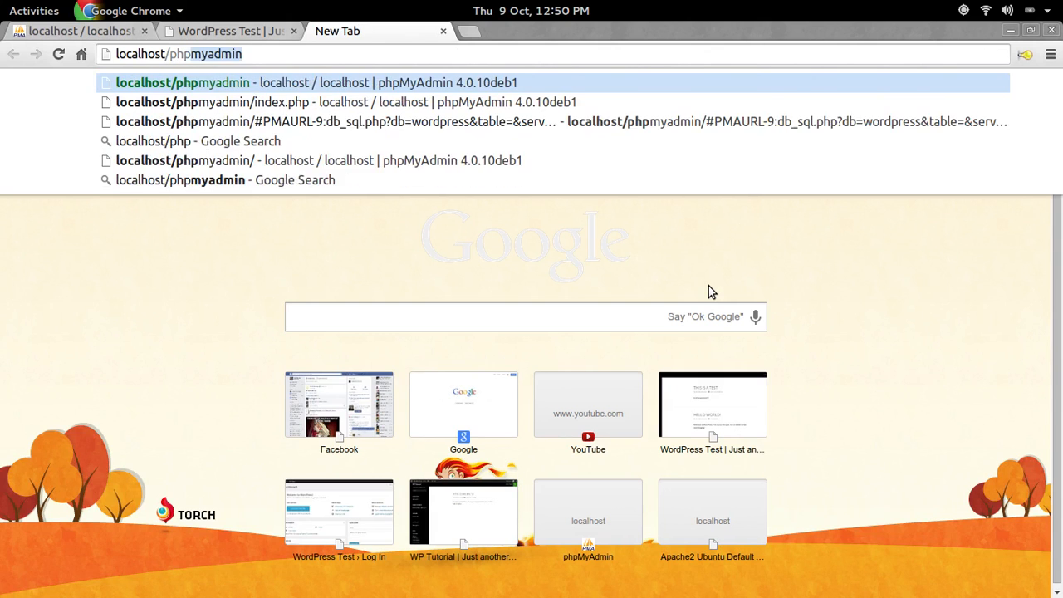
{"action": "key", "text": "Return"}
{"action": "left_click", "coordinate": [48, 290]}
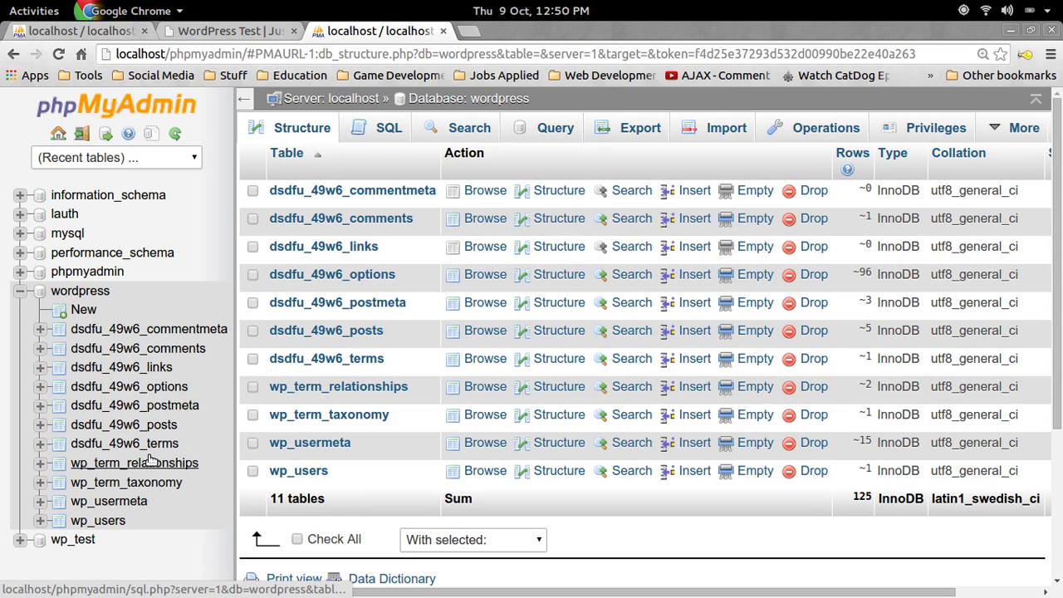
{"action": "left_click", "coordinate": [389, 127]}
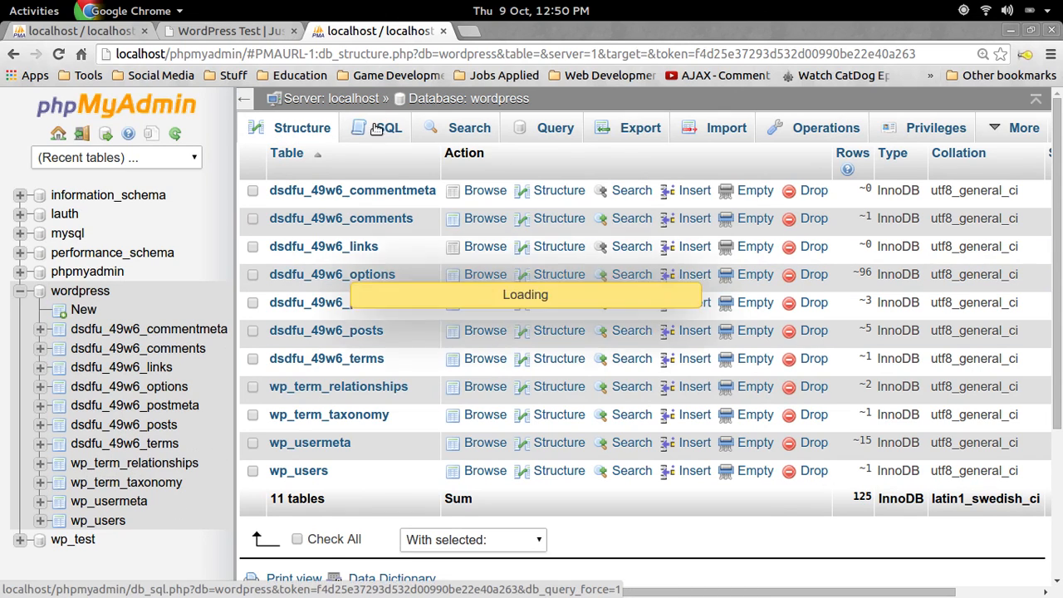
Paste the query, delete the seven applied lines, and run the remaining four renames
{"action": "key", "text": "ctrl+v"}
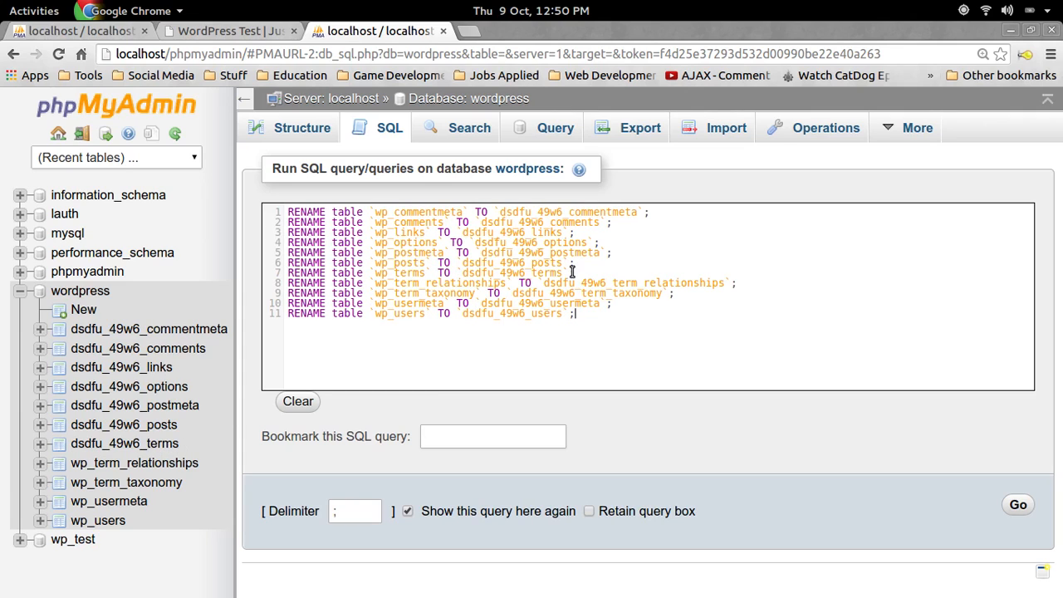
{"action": "key", "text": "ctrl+shift+Page_Up"}
{"action": "key", "text": "ctrl+shift+Page_Up"}
{"action": "left_click_drag", "start_coordinate": [574, 272], "coordinate": [245, 215]}
{"action": "key", "text": "Delete"}
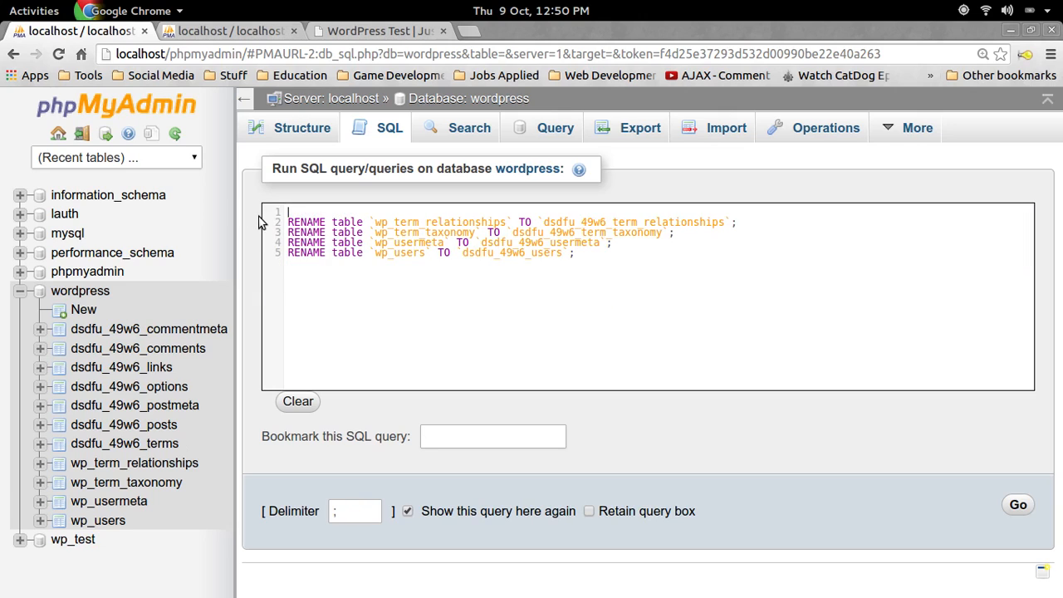
{"action": "key", "text": "Delete"}
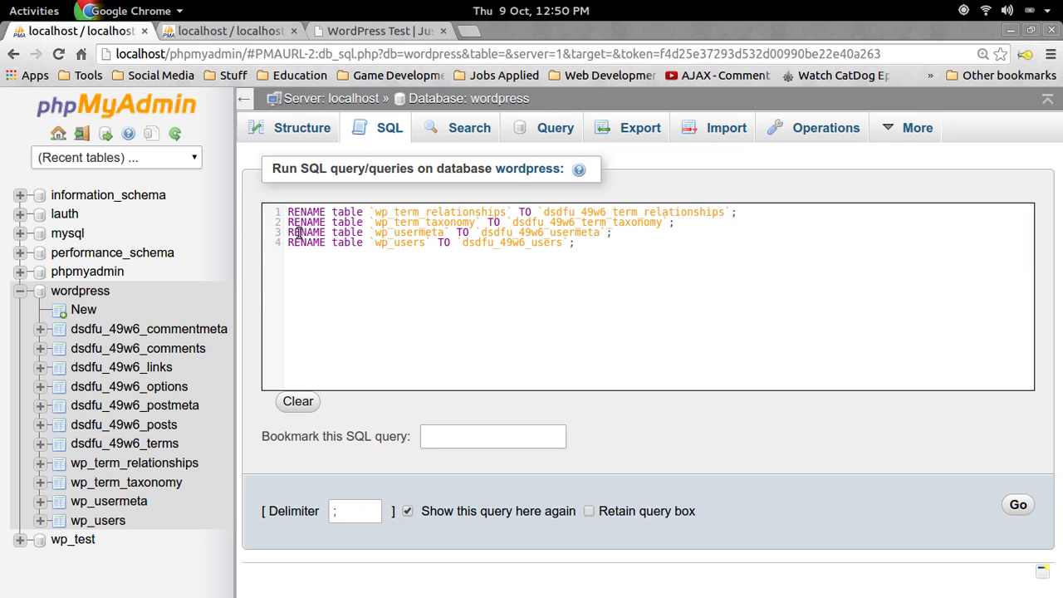
{"action": "left_click", "coordinate": [1017, 505]}
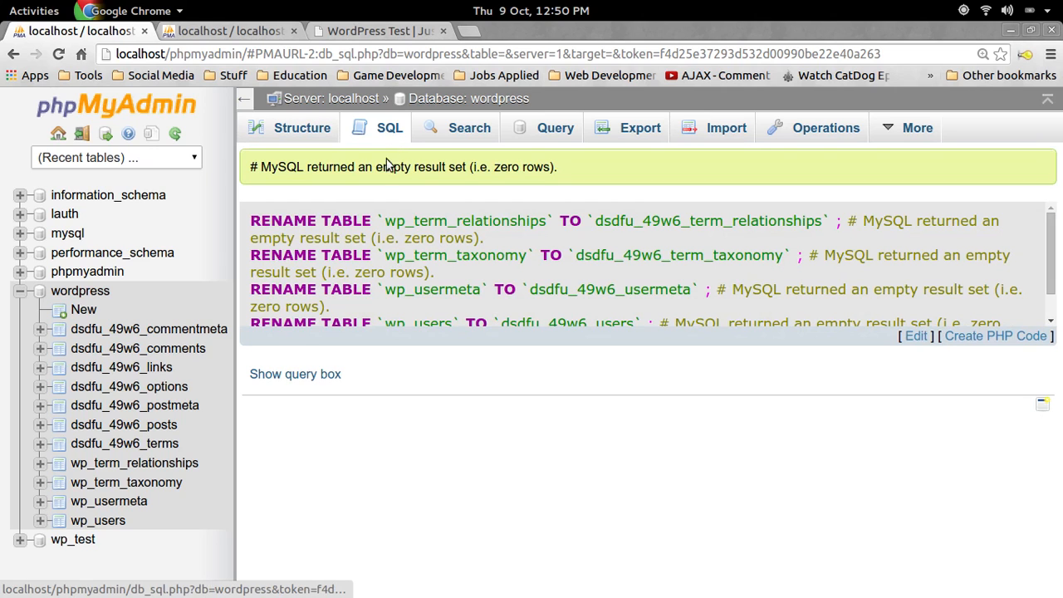
Close the extra phpMyAdmin tabs and reopen the wordpress SQL editor in a fresh tab
{"action": "key", "text": "ctrl+minus"}
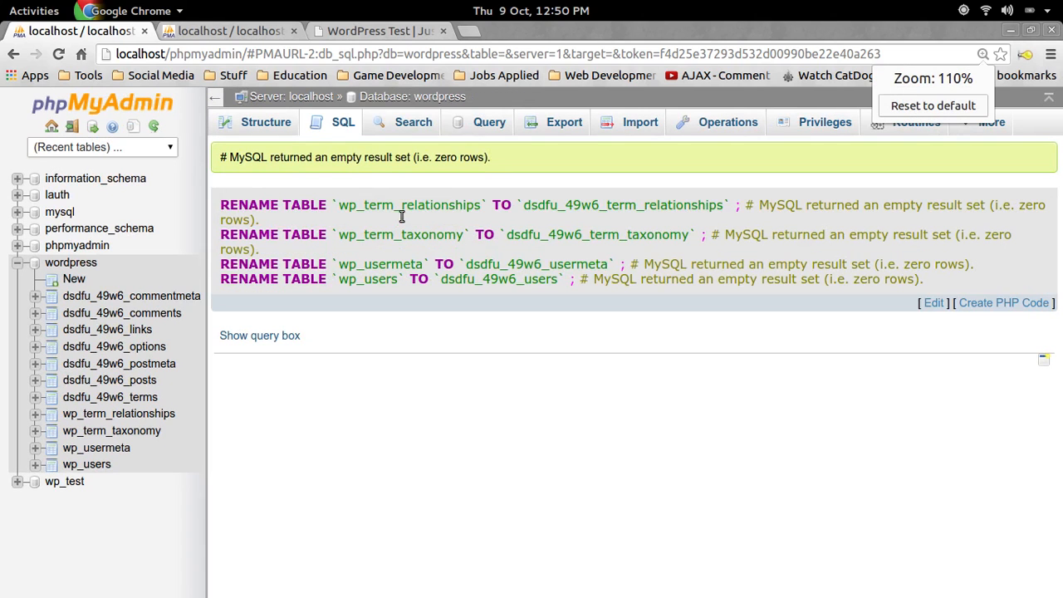
{"action": "left_click", "coordinate": [342, 127]}
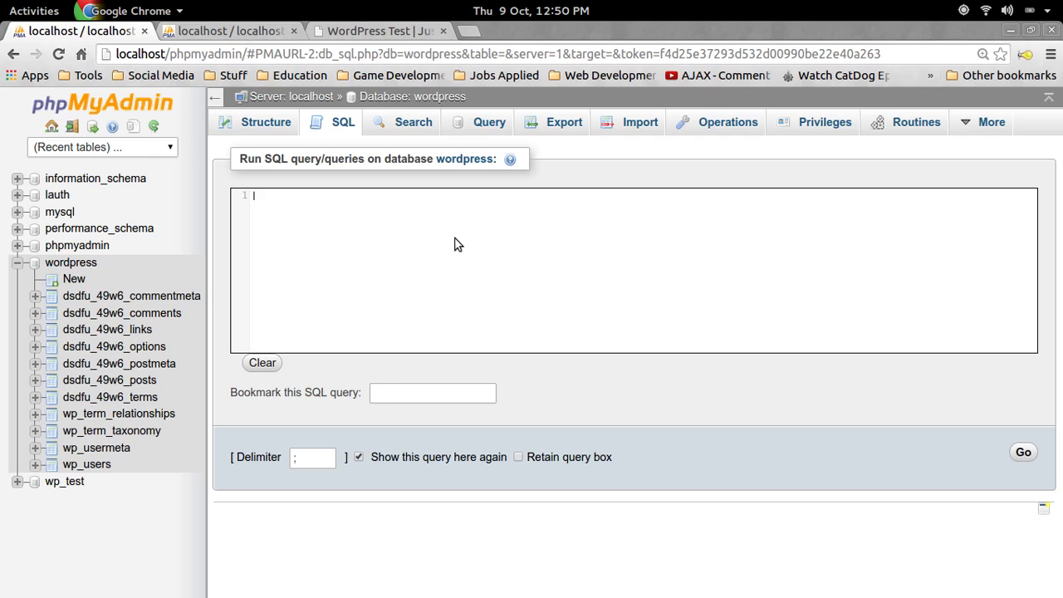
{"action": "left_click_drag", "start_coordinate": [309, 37], "coordinate": [264, 38]}
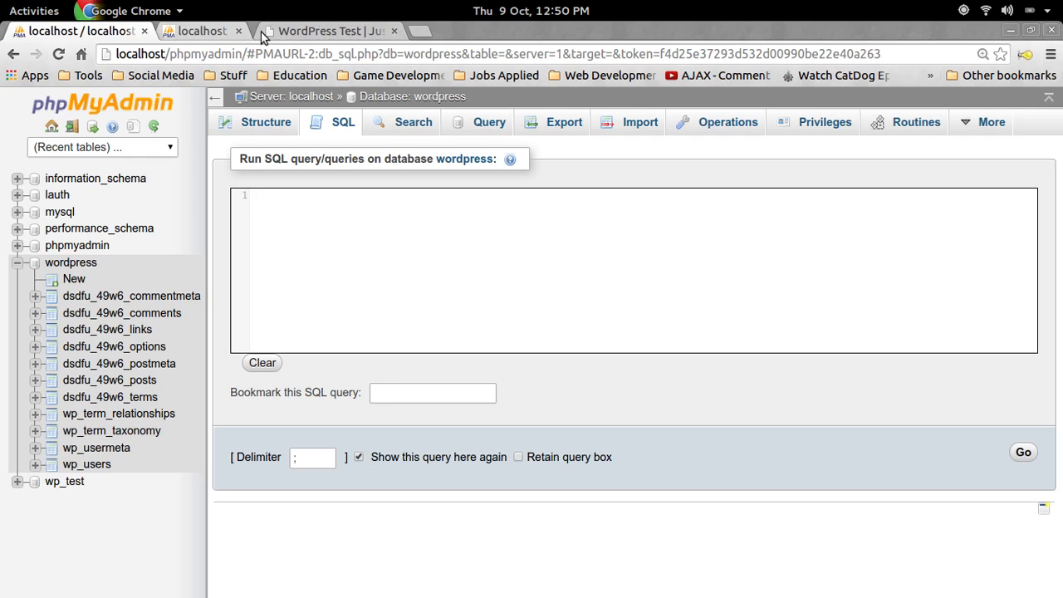
{"action": "left_click", "coordinate": [238, 31]}
{"action": "left_click", "coordinate": [145, 31]}
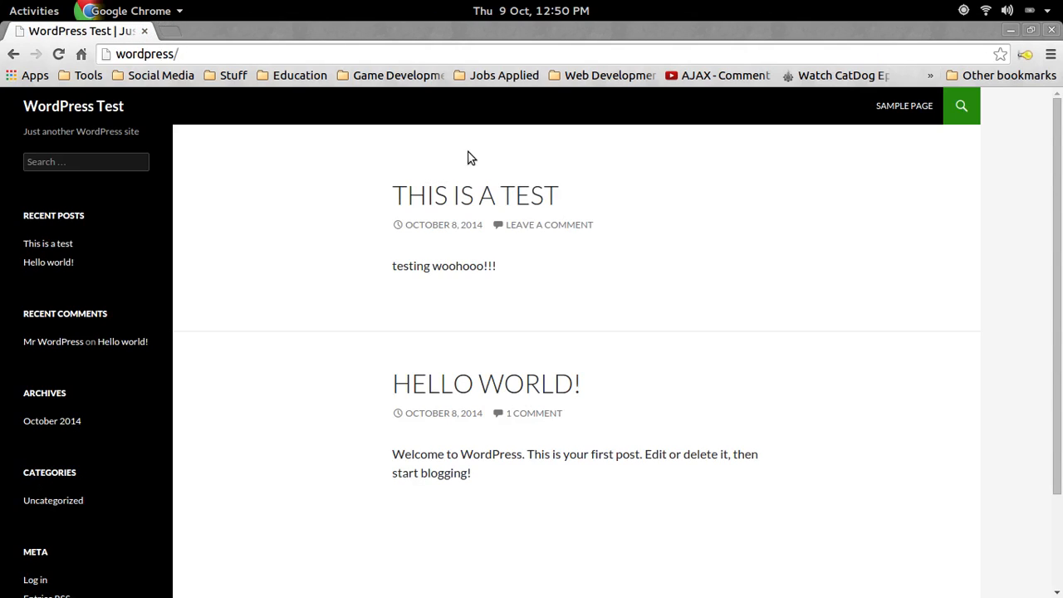
{"action": "key", "text": "ctrl+t"}
{"action": "type", "text": "localhost"}
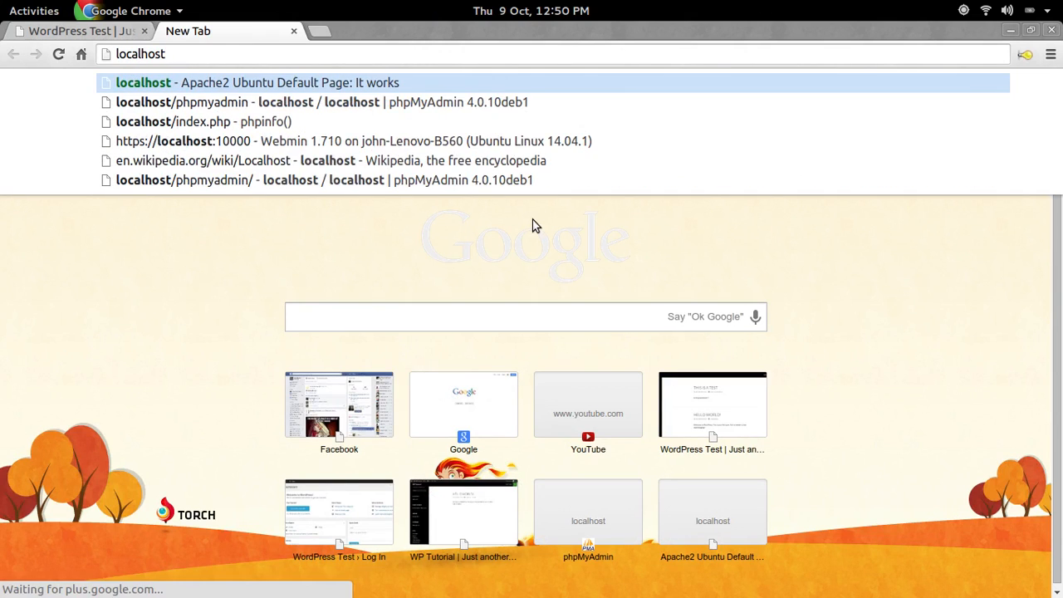
{"action": "type", "text": "/phpmyadmin"}
{"action": "key", "text": "Return"}
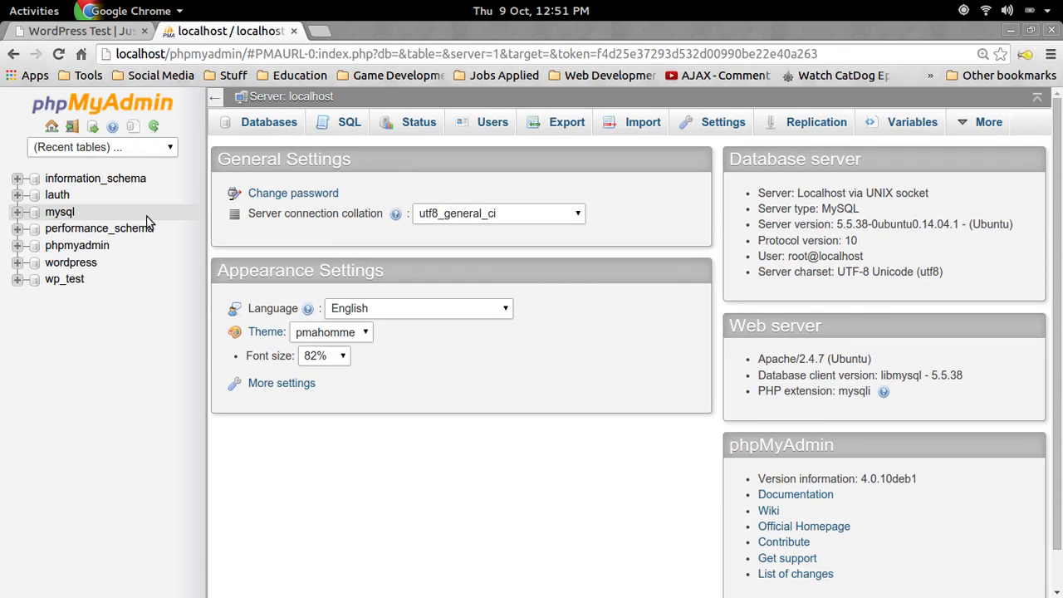
{"action": "left_click", "coordinate": [78, 262]}
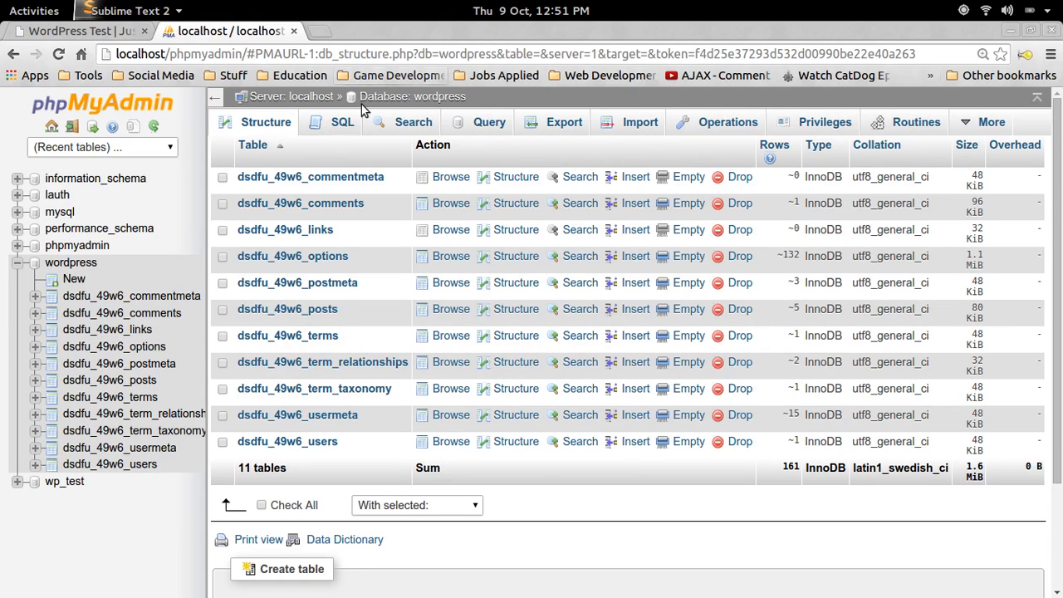
{"action": "left_click", "coordinate": [341, 122]}
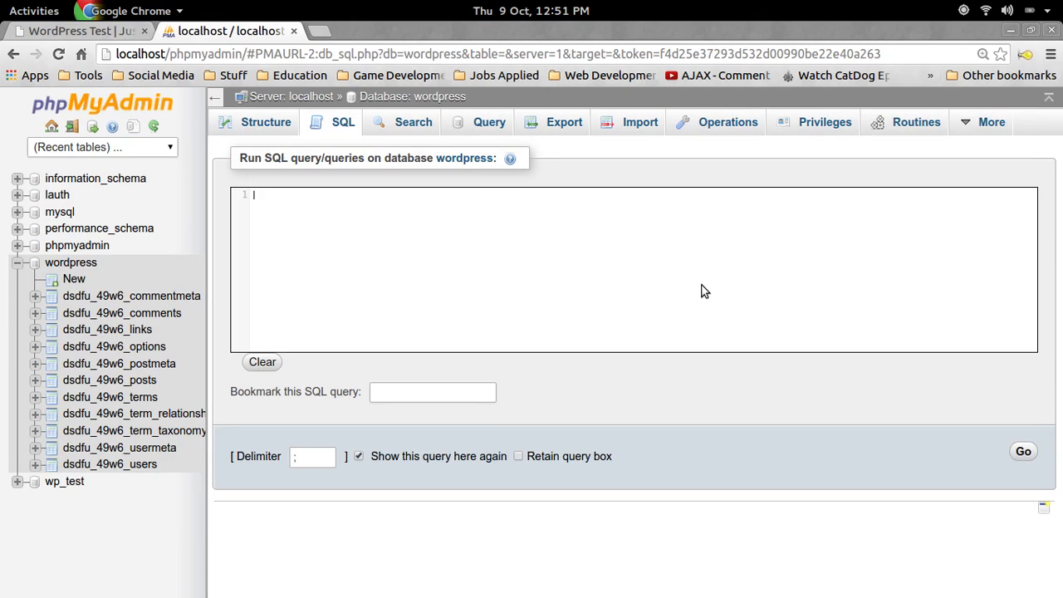
Query dsdfu_49w6_options for option_name LIKE '%wp_%', returning 3 rows including wp_user_roles
{"action": "type", "text": "SELECT * FROM"}
{"action": "key", "text": "ctrl+shift+Page_Up"}
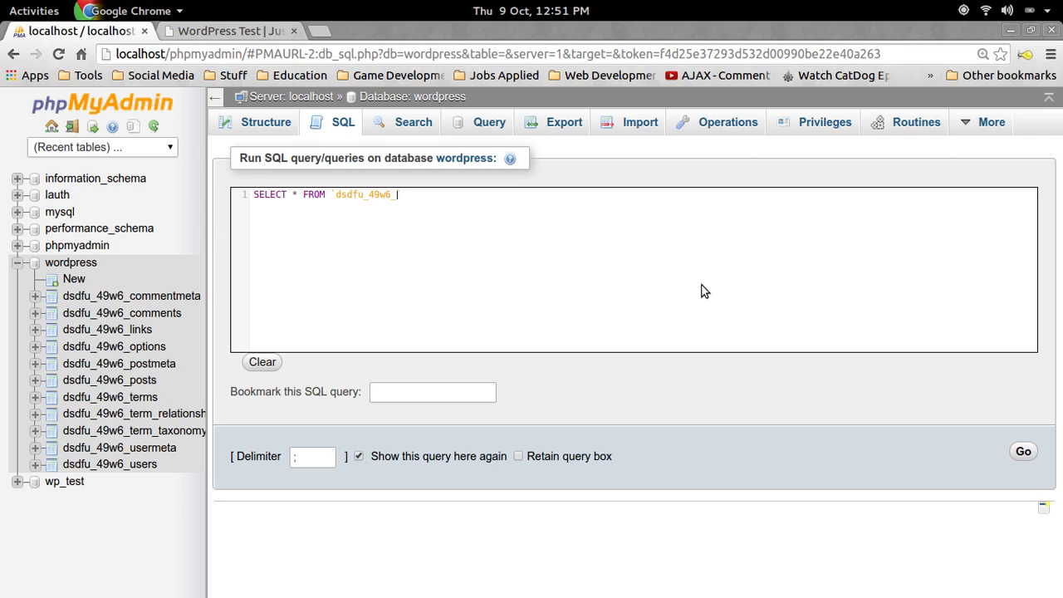
{"action": "type", "text": "options` WHERE `option"}
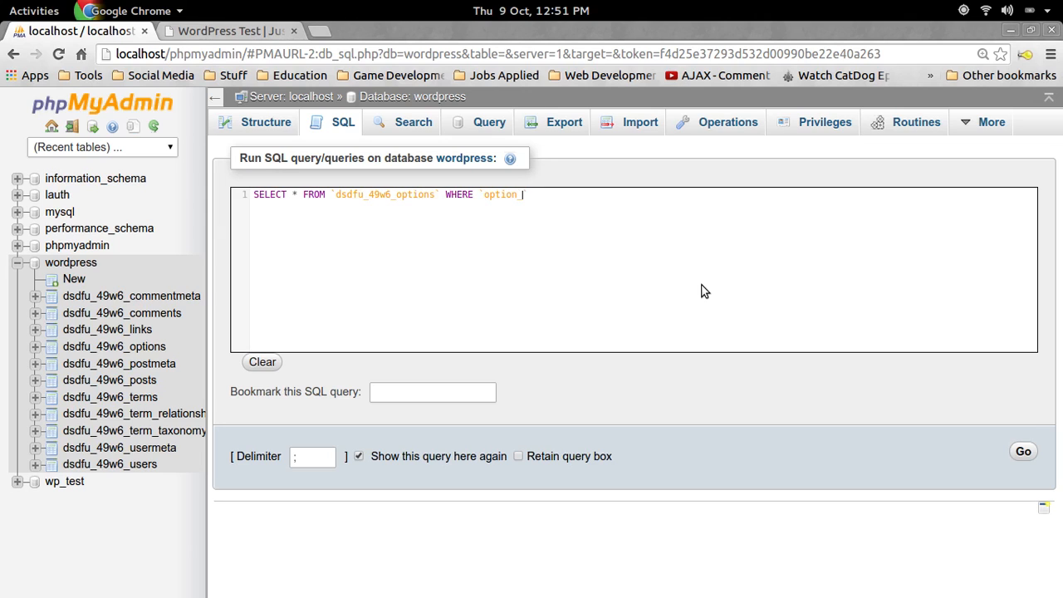
{"action": "type", "text": "_name"}
{"action": "type", "text": "LIKE"}
{"action": "type", "text": "'%%"}
{"action": "type", "text": "wp_%"}
{"action": "left_click", "coordinate": [1024, 453]}
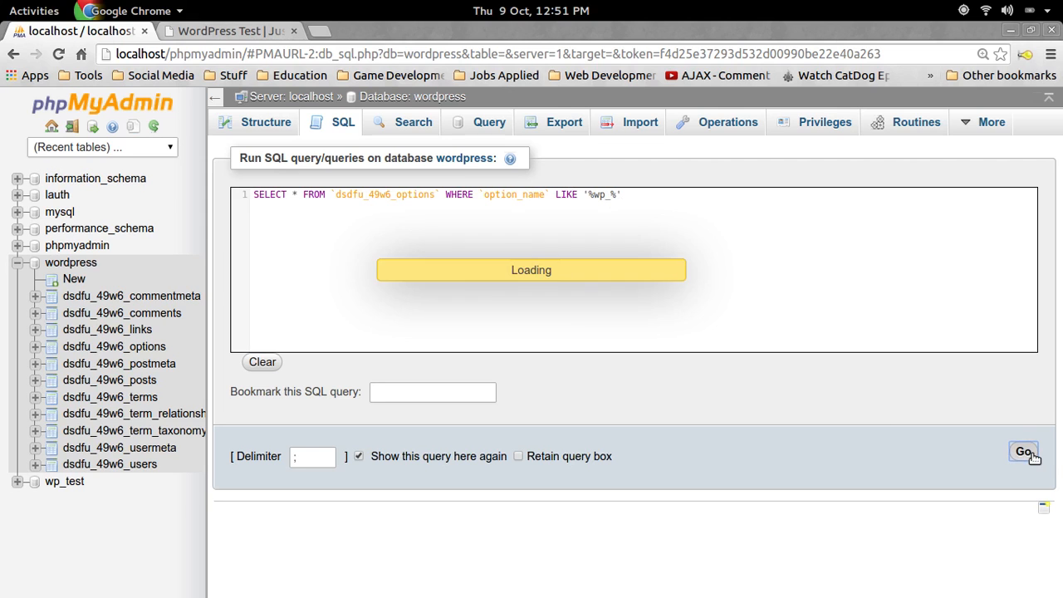
{"action": "scroll", "coordinate": [573, 275], "scroll_direction": "down", "scroll_amount": 1}
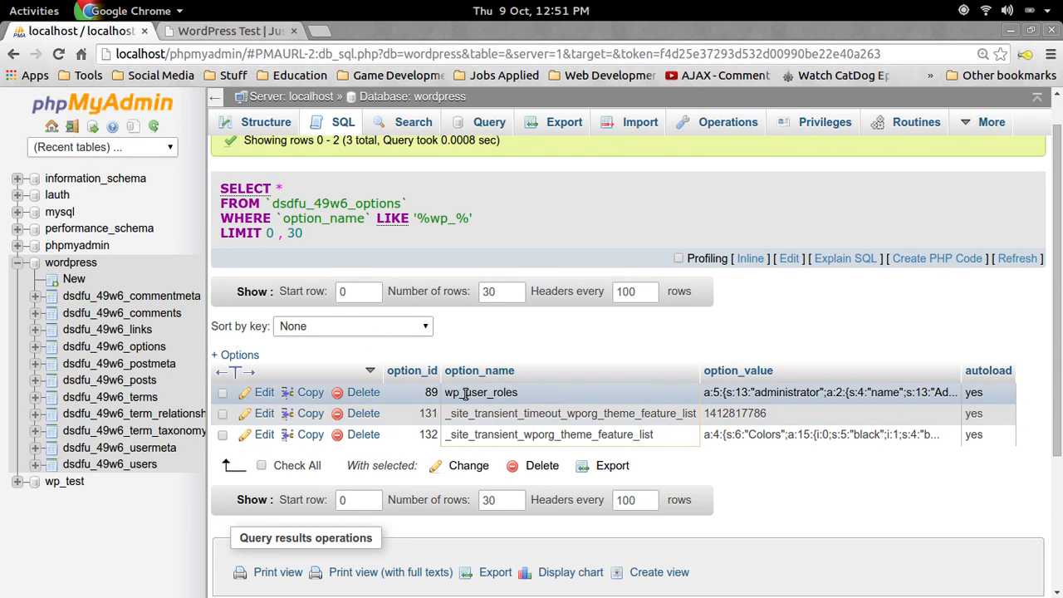
Edit option row 89, changing wp_user_roles to dsdfu_49w6_user_roles, and save it
{"action": "left_click", "coordinate": [264, 392]}
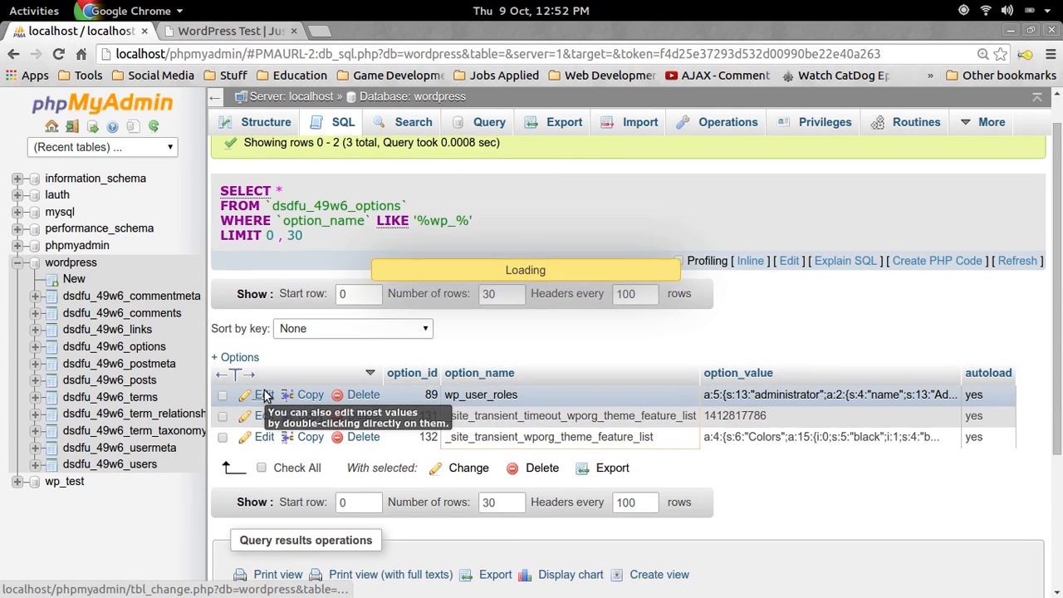
{"action": "left_click", "coordinate": [608, 204]}
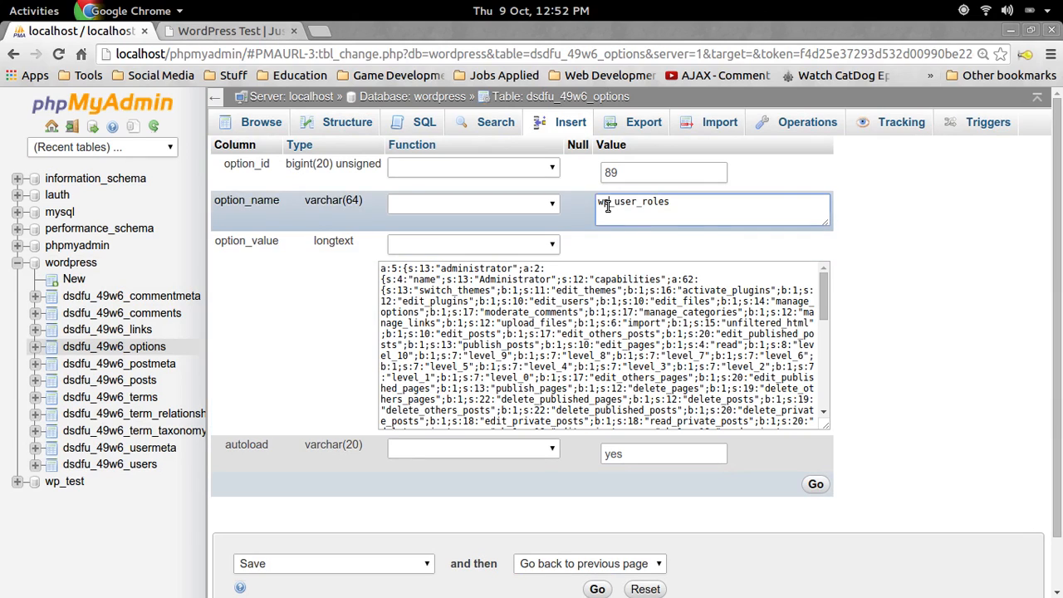
{"action": "key", "text": "BackSpace"}
{"action": "key", "text": "BackSpace"}
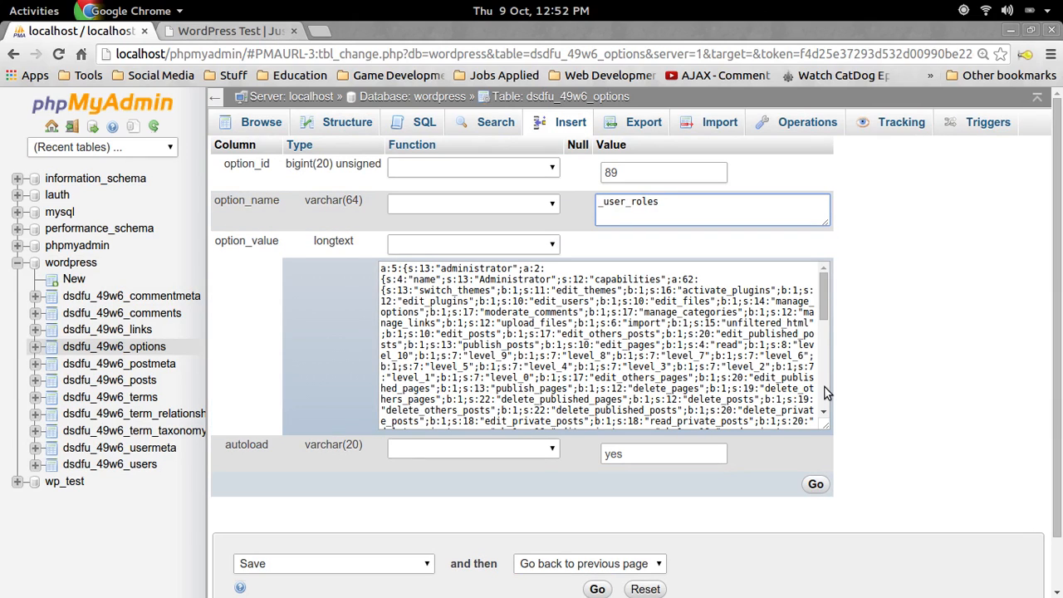
{"action": "type", "text": "dsdfu_49w"}
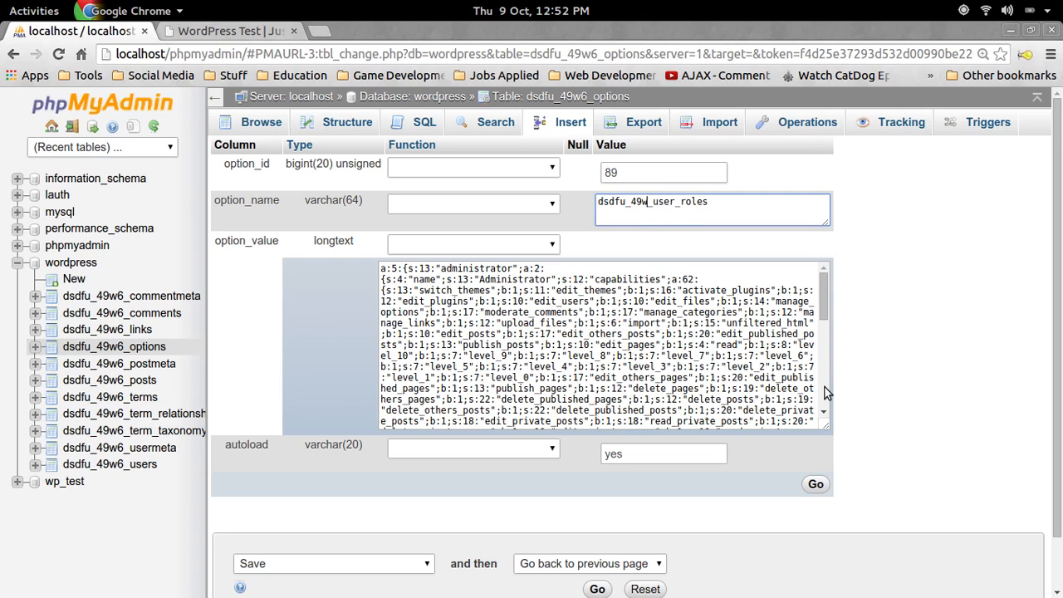
{"action": "type", "text": "6"}
{"action": "left_click", "coordinate": [815, 484]}
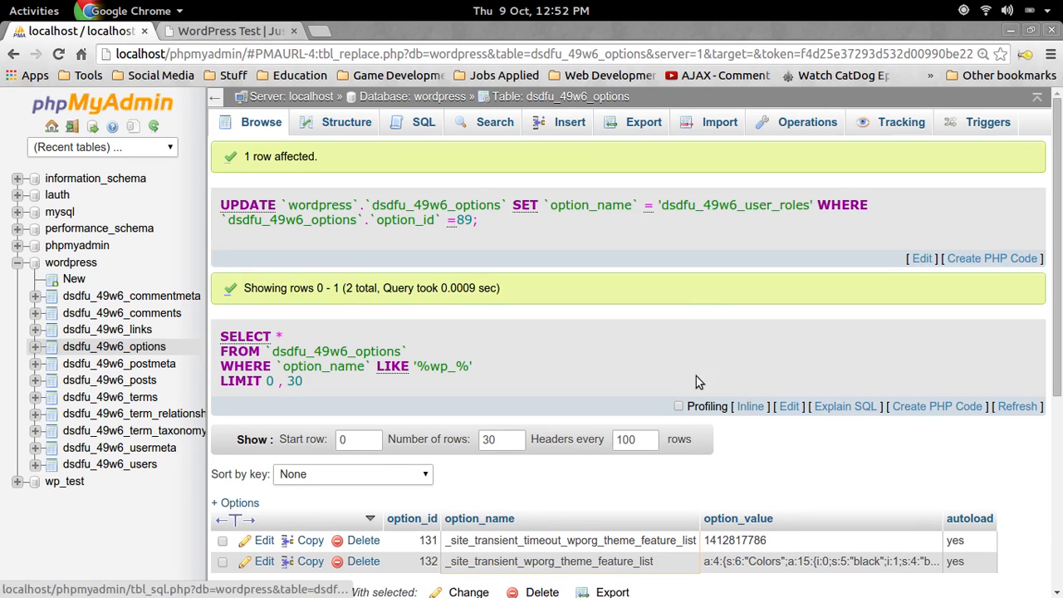
{"action": "scroll", "coordinate": [582, 365], "scroll_direction": "down", "scroll_amount": 3}
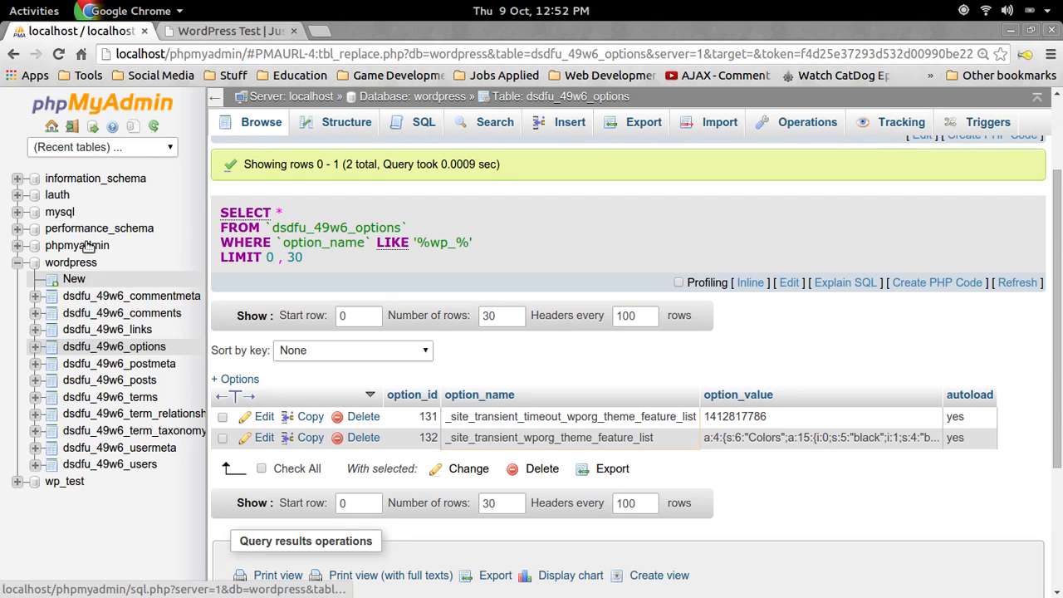
Query dsdfu_49w6_usermeta for meta_key LIKE '%wp_%', finding 4 rows including wp_capabilities and wp_user_level
{"action": "left_click", "coordinate": [108, 347]}
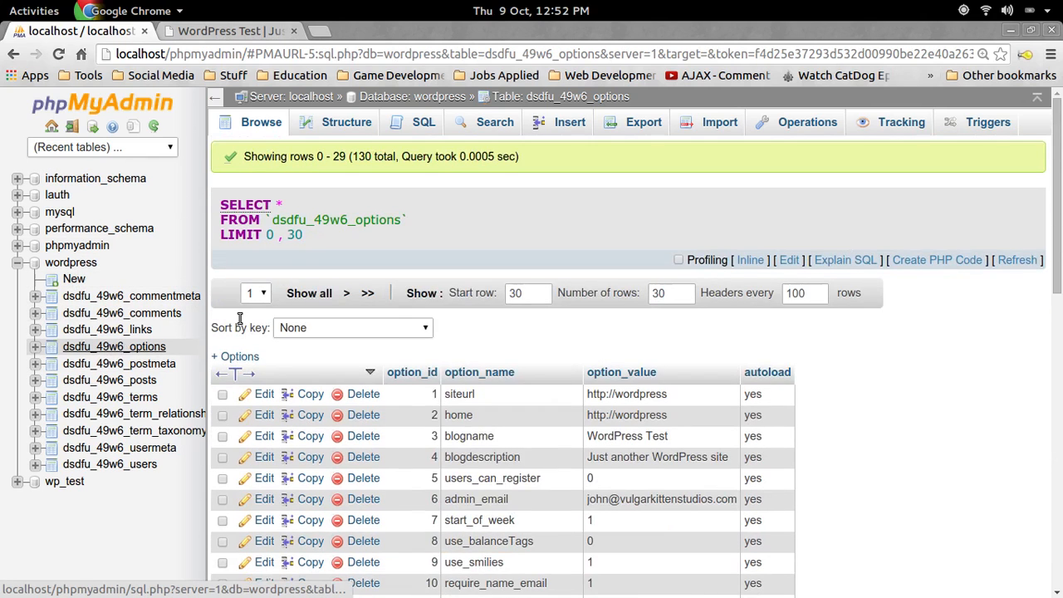
{"action": "scroll", "coordinate": [498, 291], "scroll_direction": "down", "scroll_amount": 1}
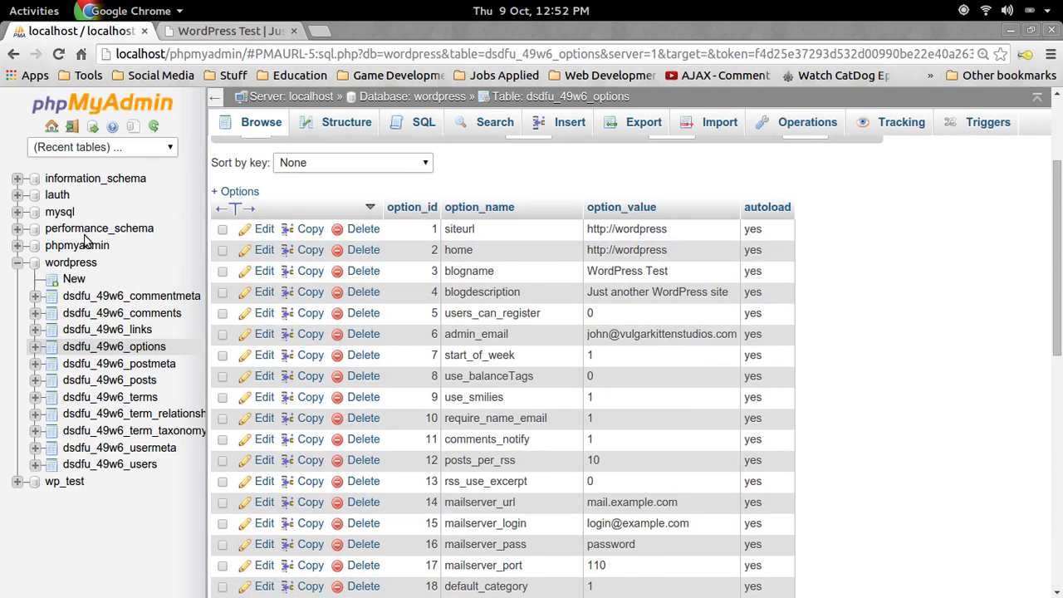
{"action": "left_click", "coordinate": [17, 263]}
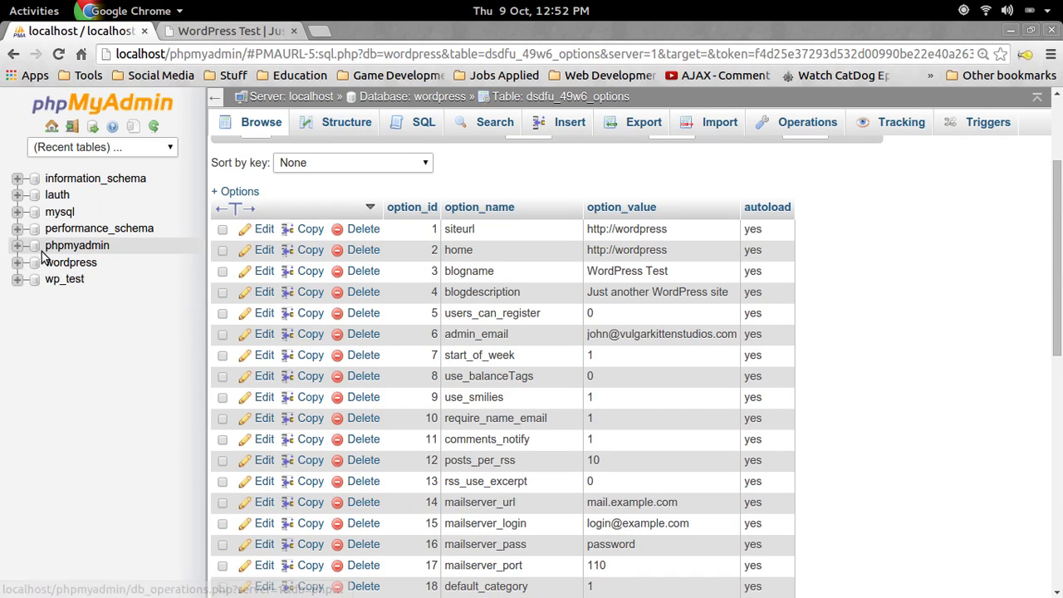
{"action": "left_click", "coordinate": [434, 125]}
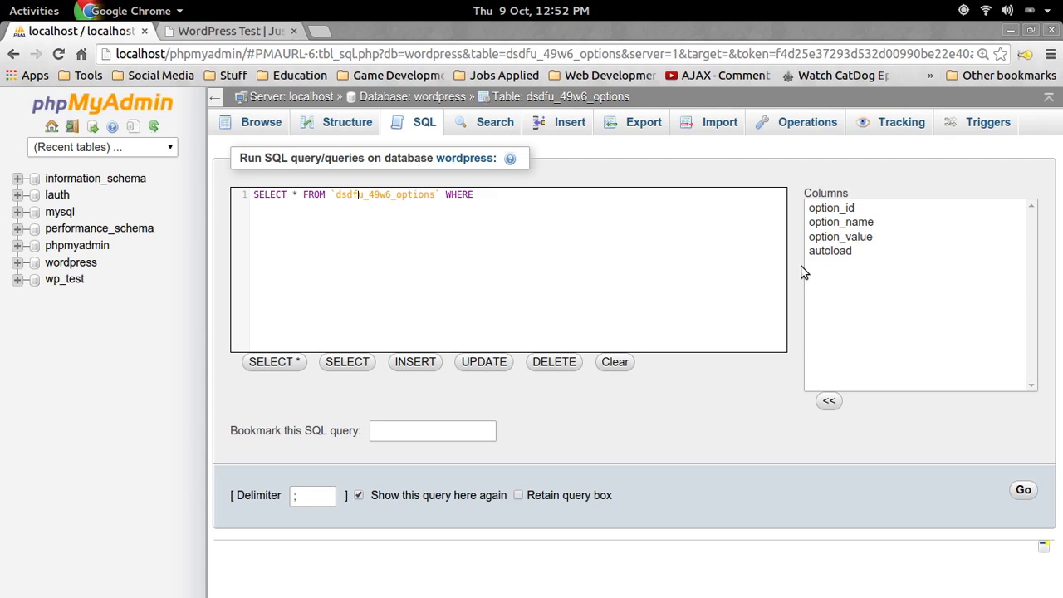
{"action": "key", "text": "BackSpace"}
{"action": "key", "text": "BackSpace"}
{"action": "key", "text": "BackSpace"}
{"action": "key", "text": "BackSpace"}
{"action": "key", "text": "BackSpace"}
{"action": "key", "text": "BackSpace"}
{"action": "key", "text": "BackSpace"}
{"action": "type", "text": "usermeta"}
{"action": "type", "text": "IKE '%%"}
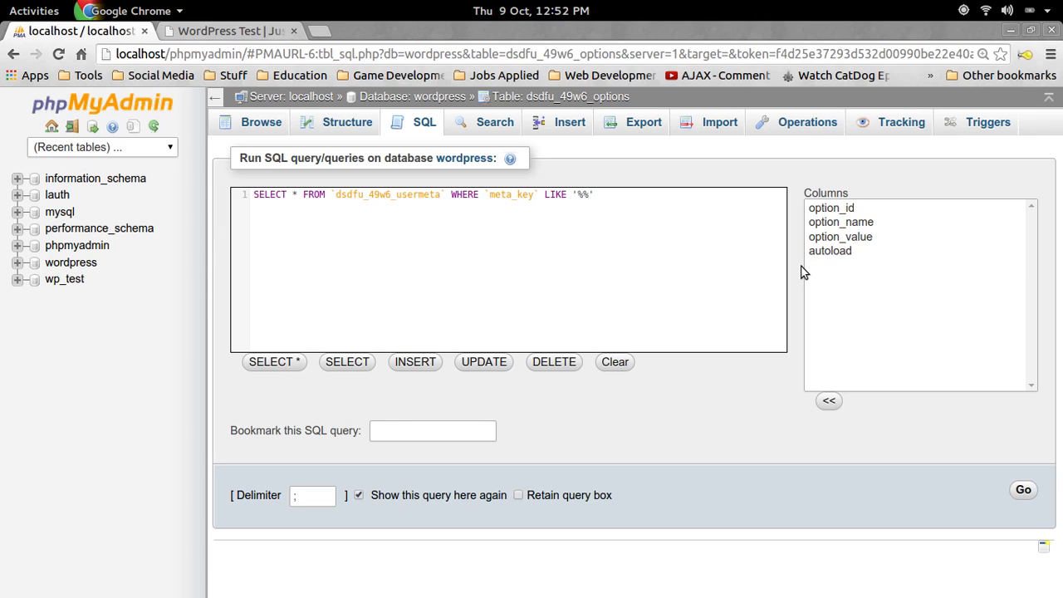
{"action": "type", "text": "_"}
{"action": "left_click", "coordinate": [1025, 492]}
{"action": "scroll", "coordinate": [396, 327], "scroll_direction": "down", "scroll_amount": 2}
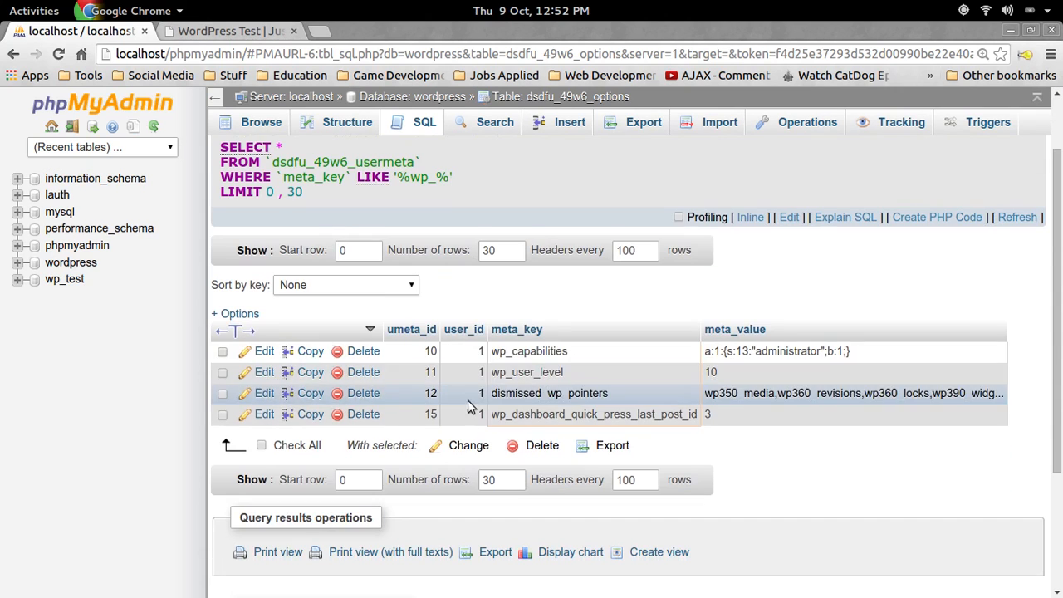
Rename the wp_capabilities key, accidentally giving it the misspelled prefix dsfu_49w6
{"action": "left_click", "coordinate": [263, 351]}
{"action": "left_click", "coordinate": [603, 240]}
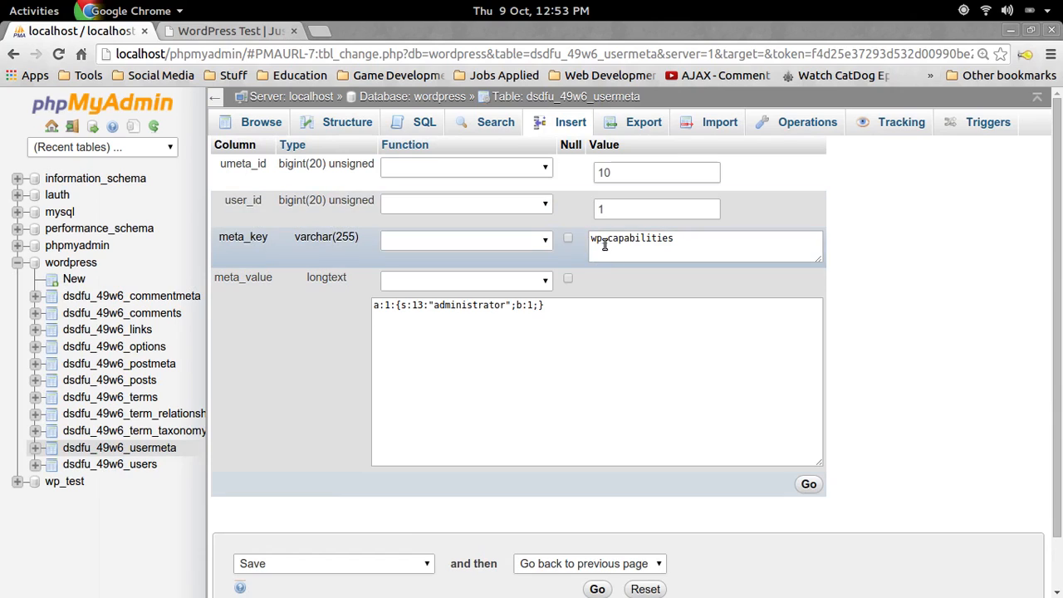
{"action": "key", "text": "BackSpace"}
{"action": "key", "text": "BackSpace"}
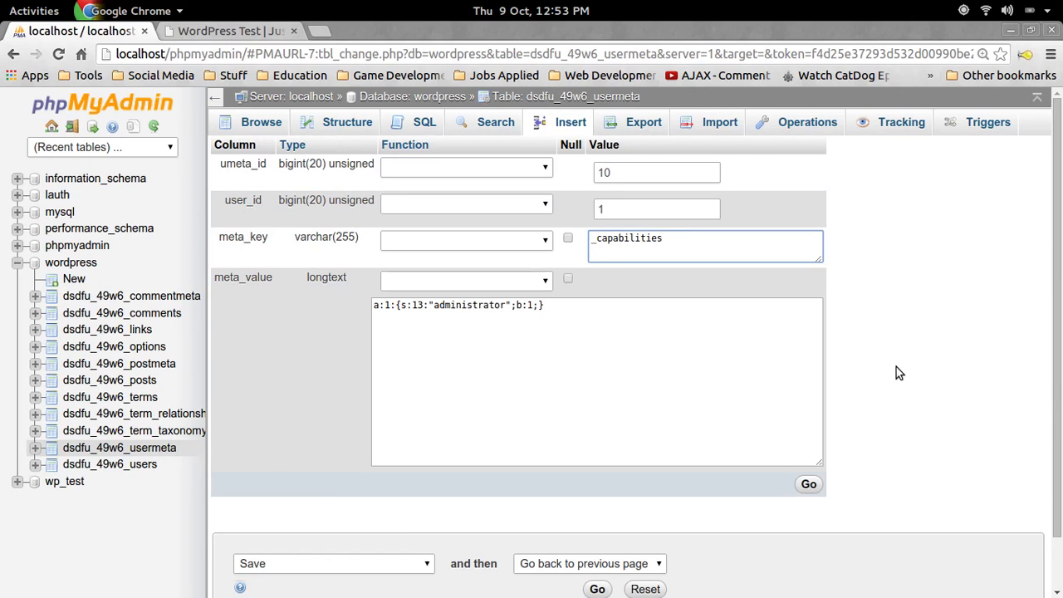
{"action": "type", "text": "dsfu"}
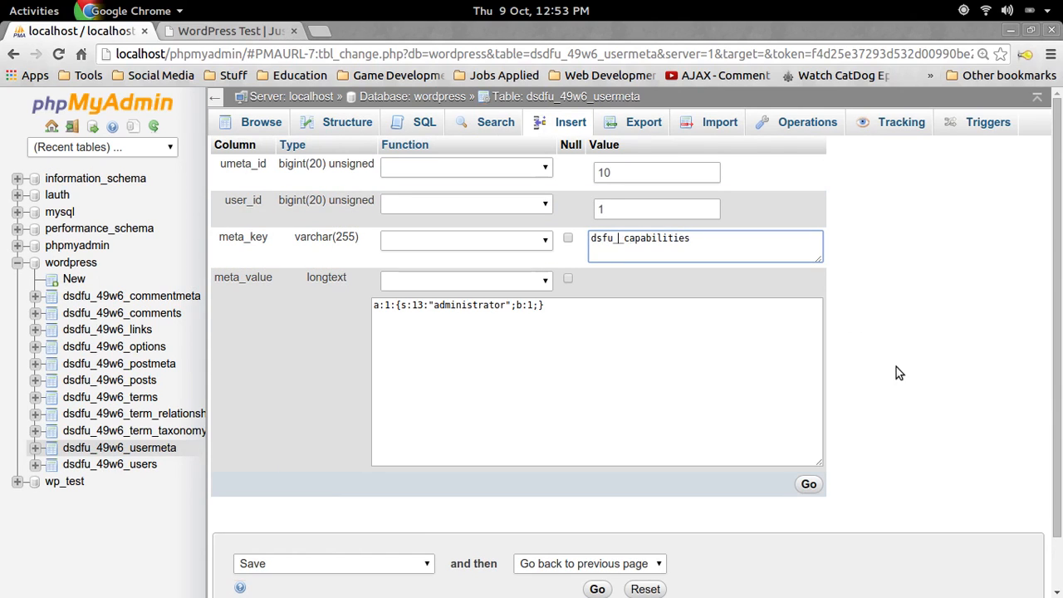
{"action": "type", "text": "_49w6"}
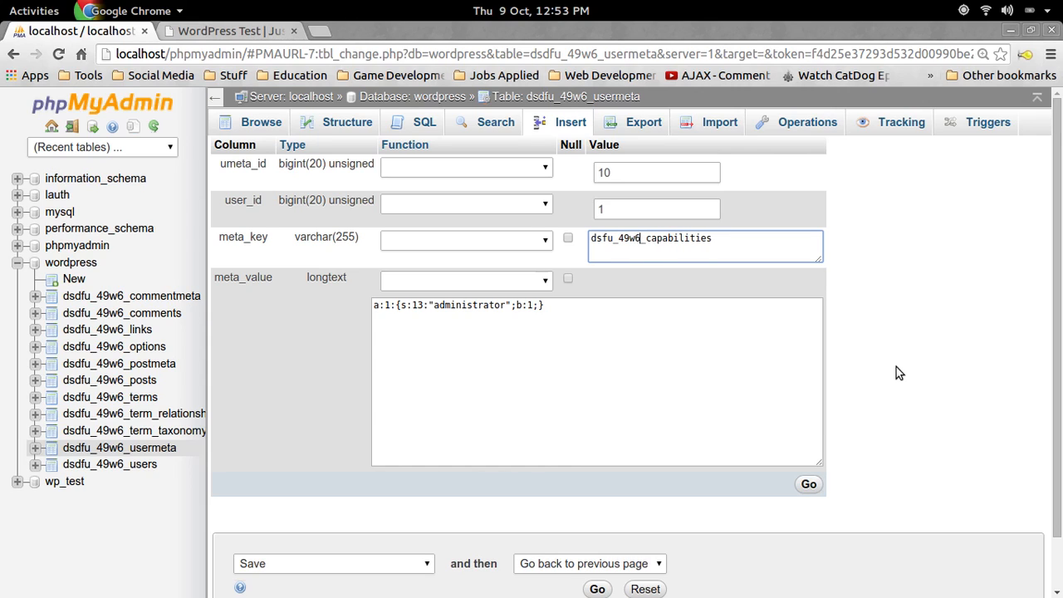
{"action": "left_click", "coordinate": [808, 485]}
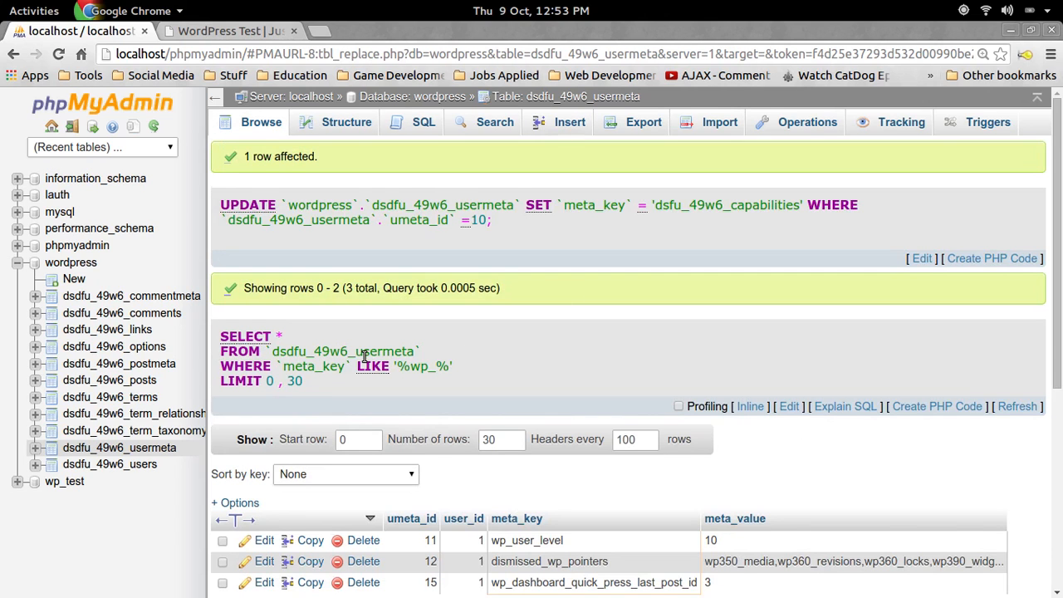
{"action": "scroll", "coordinate": [363, 356], "scroll_direction": "down", "scroll_amount": 3}
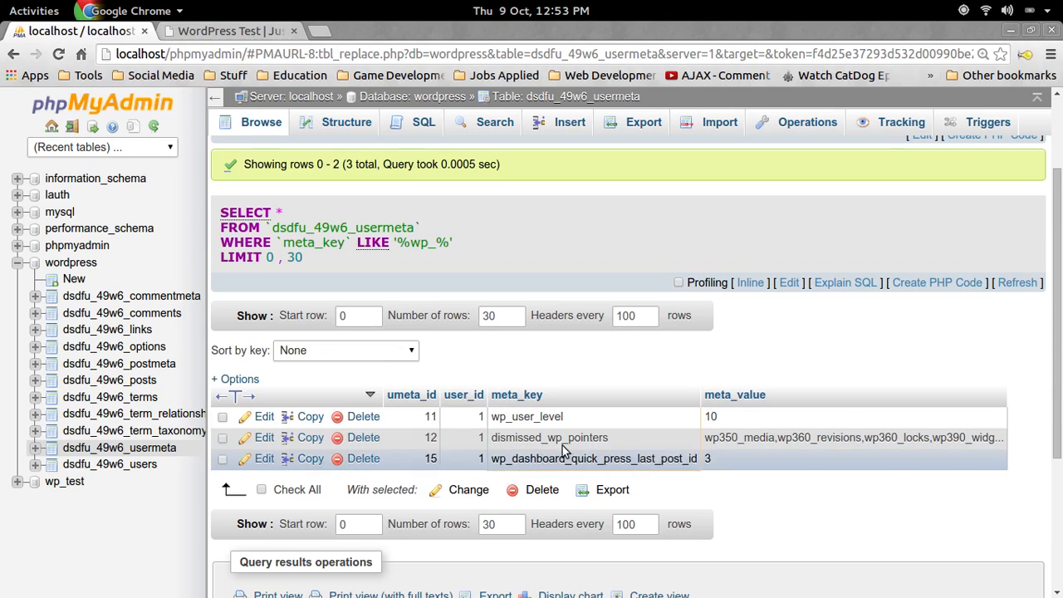
Rename wp_user_level to dsdfu_49w6_user_level and save the row
{"action": "left_click", "coordinate": [265, 416]}
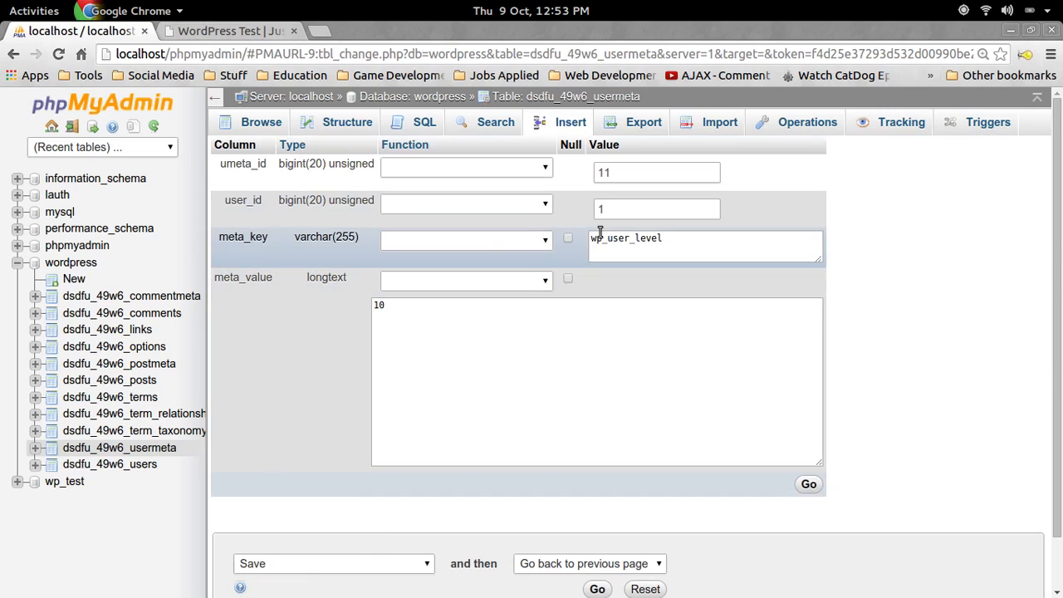
{"action": "left_click", "coordinate": [600, 236]}
{"action": "key", "text": "BackSpace"}
{"action": "key", "text": "BackSpace"}
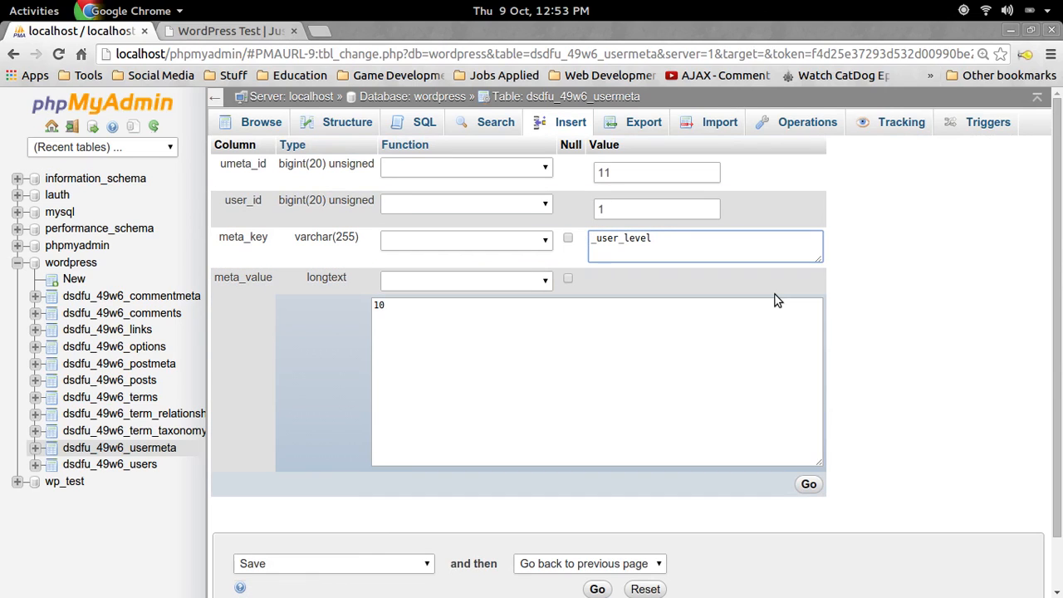
{"action": "type", "text": "ds"}
{"action": "type", "text": "dfu"}
{"action": "type", "text": "_"}
{"action": "type", "text": "4"}
{"action": "type", "text": "9"}
{"action": "type", "text": "w6"}
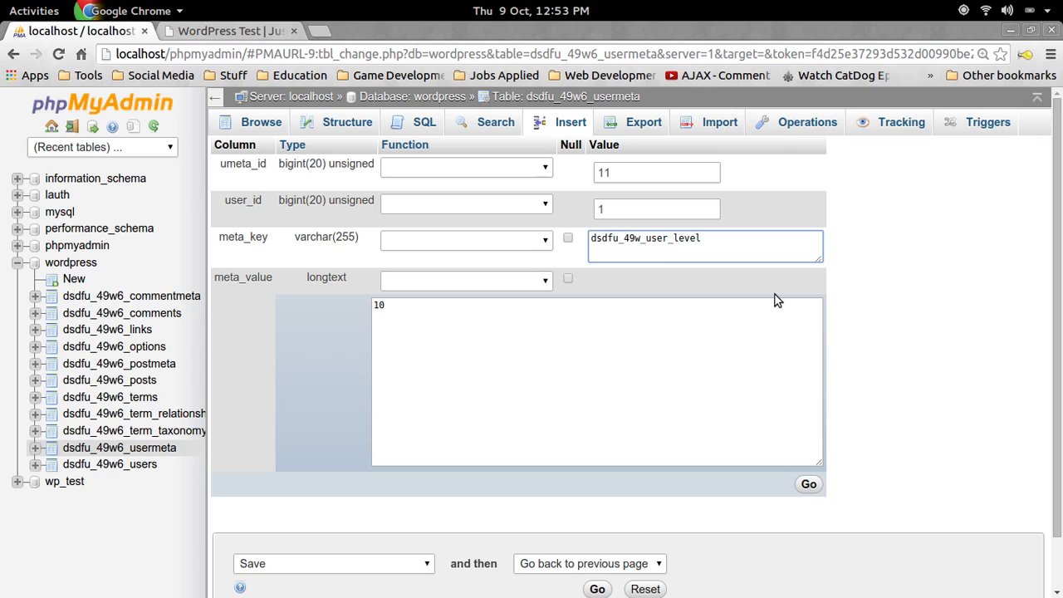
{"action": "scroll", "coordinate": [755, 300], "scroll_direction": "down", "scroll_amount": 1}
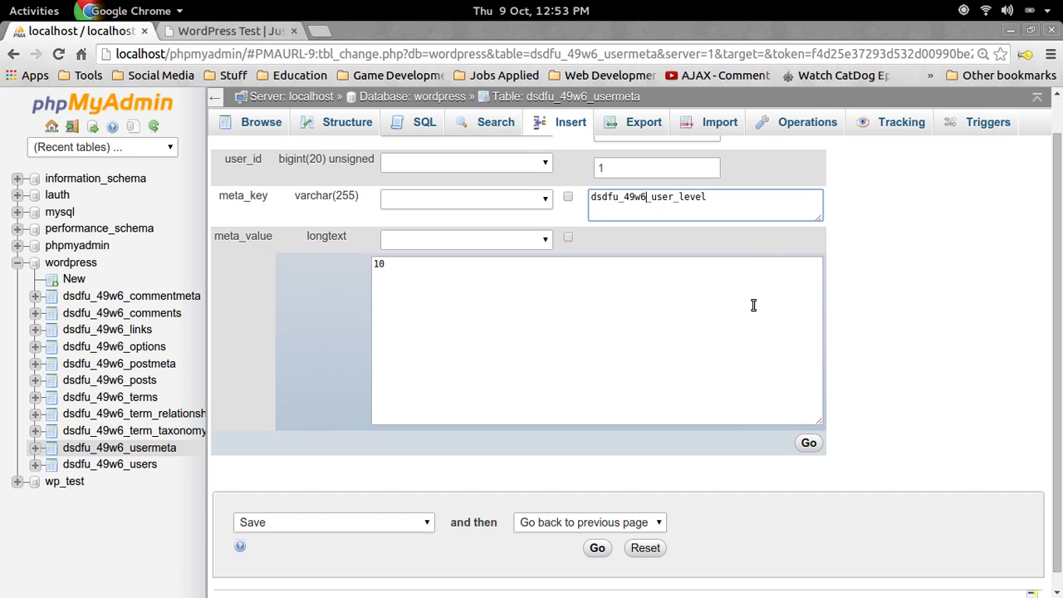
{"action": "left_click", "coordinate": [808, 445]}
{"action": "scroll", "coordinate": [422, 310], "scroll_direction": "down", "scroll_amount": 2}
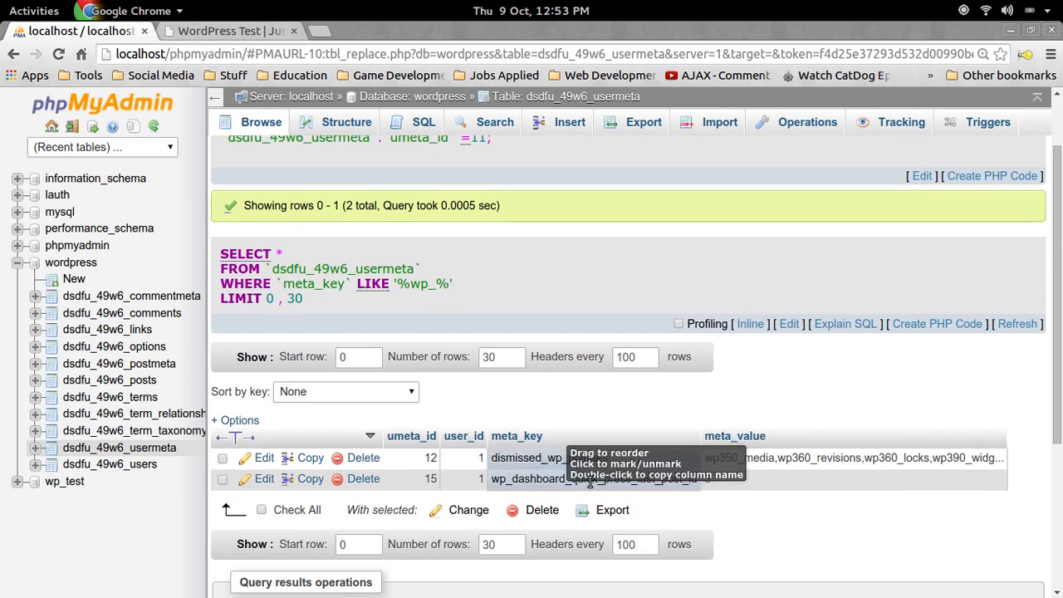
Rename the dashboard_quick_press_last_post_id key with the dsdfu_49w6 prefix copied from the gedit notes
{"action": "left_click", "coordinate": [263, 479]}
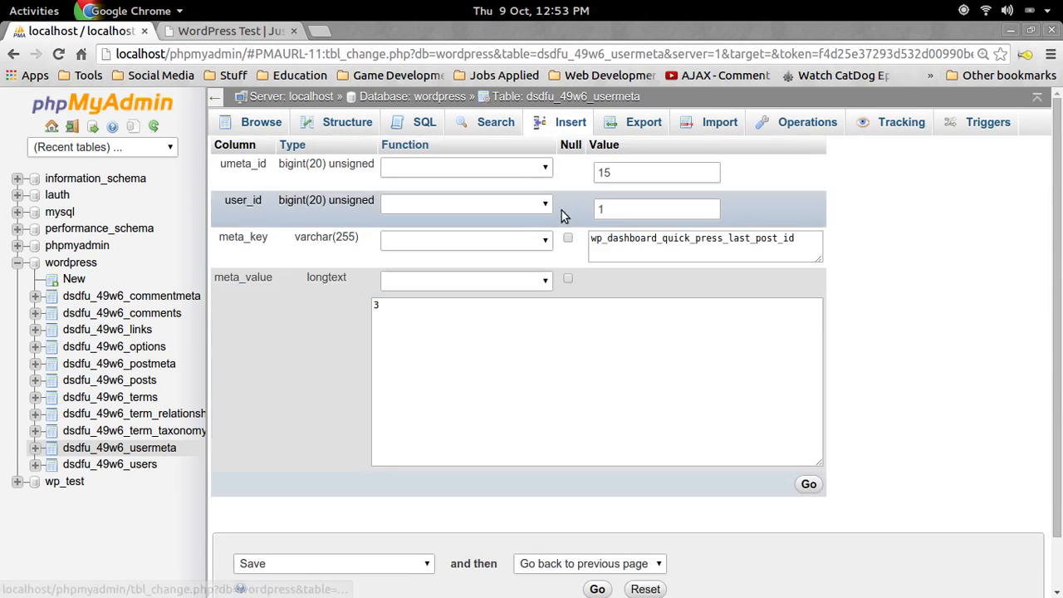
{"action": "left_click", "coordinate": [602, 238]}
{"action": "key", "text": "BackSpace"}
{"action": "key", "text": "BackSpace"}
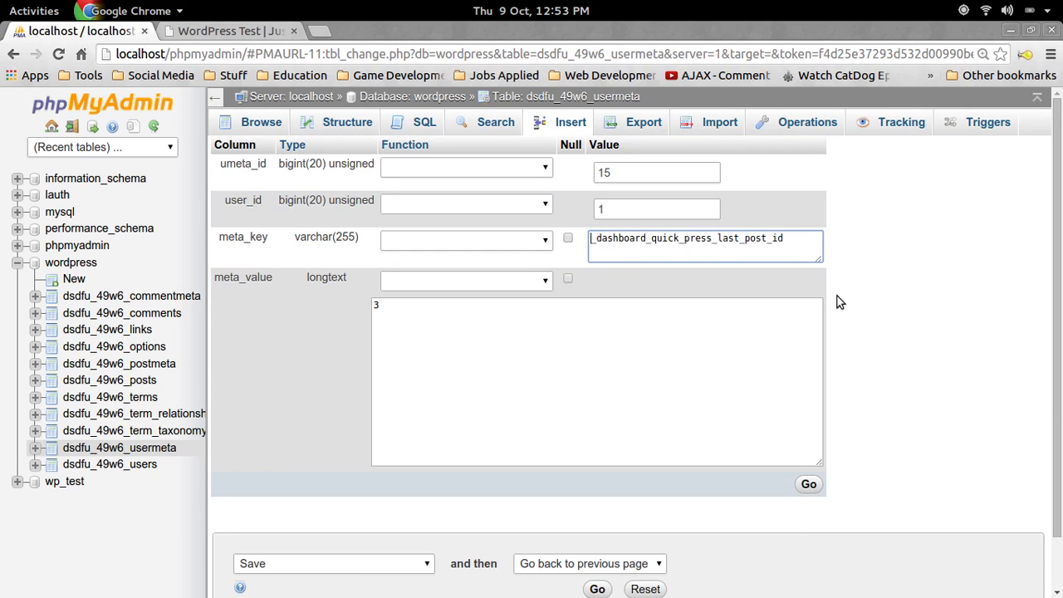
{"action": "key", "text": "super"}
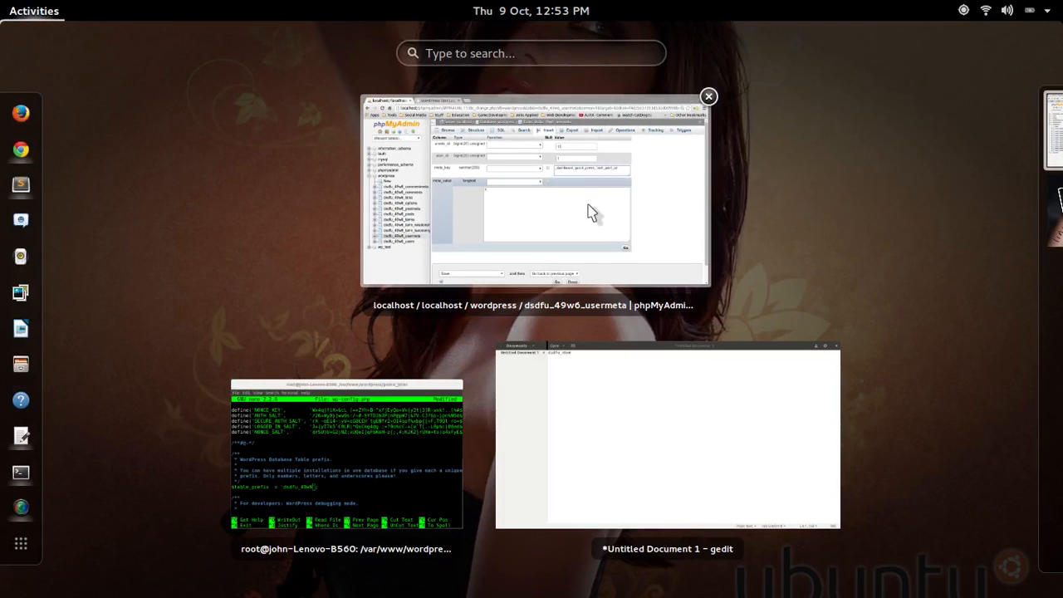
{"action": "left_click", "coordinate": [649, 439]}
{"action": "left_click_drag", "start_coordinate": [250, 58], "coordinate": [135, 57]}
{"action": "key", "text": "ctrl+c"}
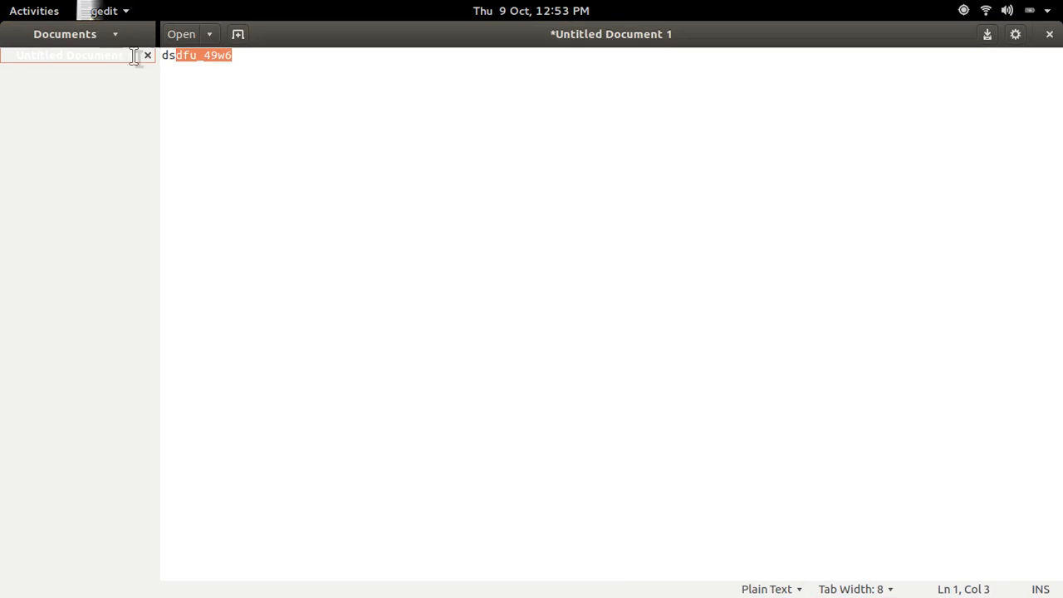
{"action": "key", "text": "super"}
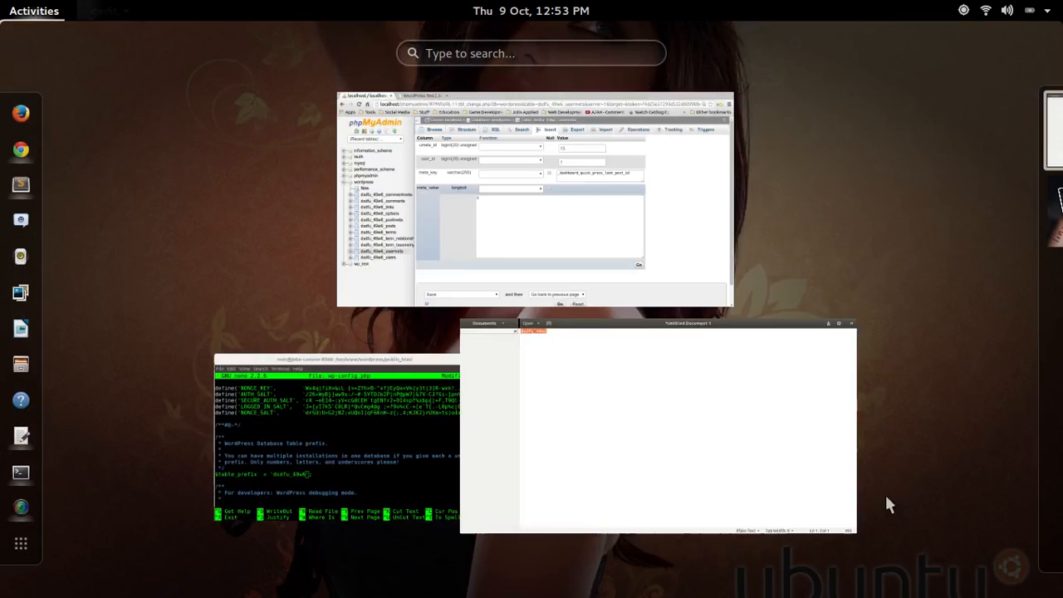
{"action": "left_click", "coordinate": [563, 225]}
{"action": "left_click", "coordinate": [643, 239]}
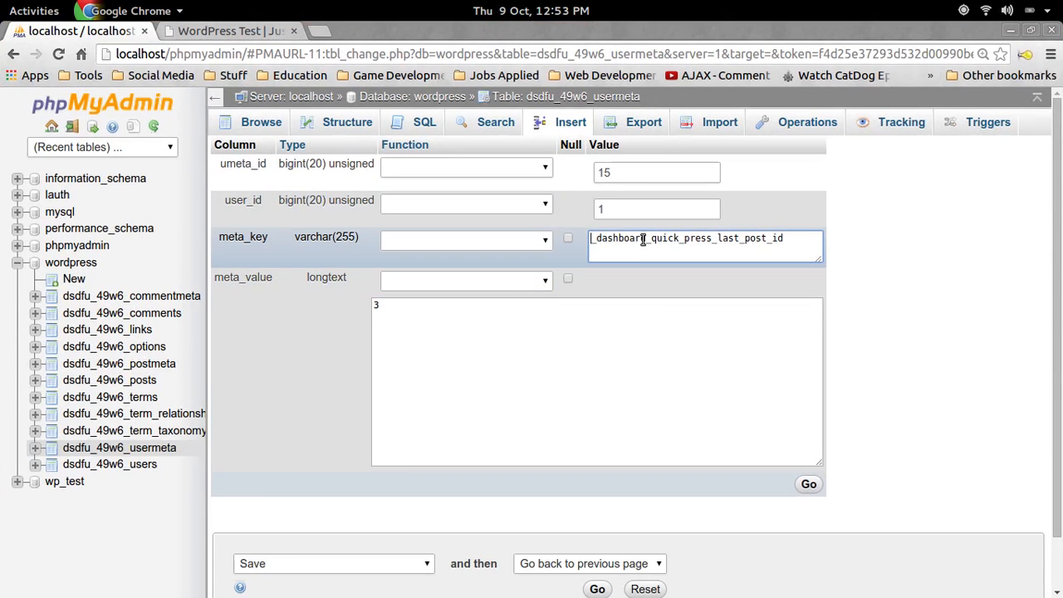
{"action": "key", "text": "ctrl+v"}
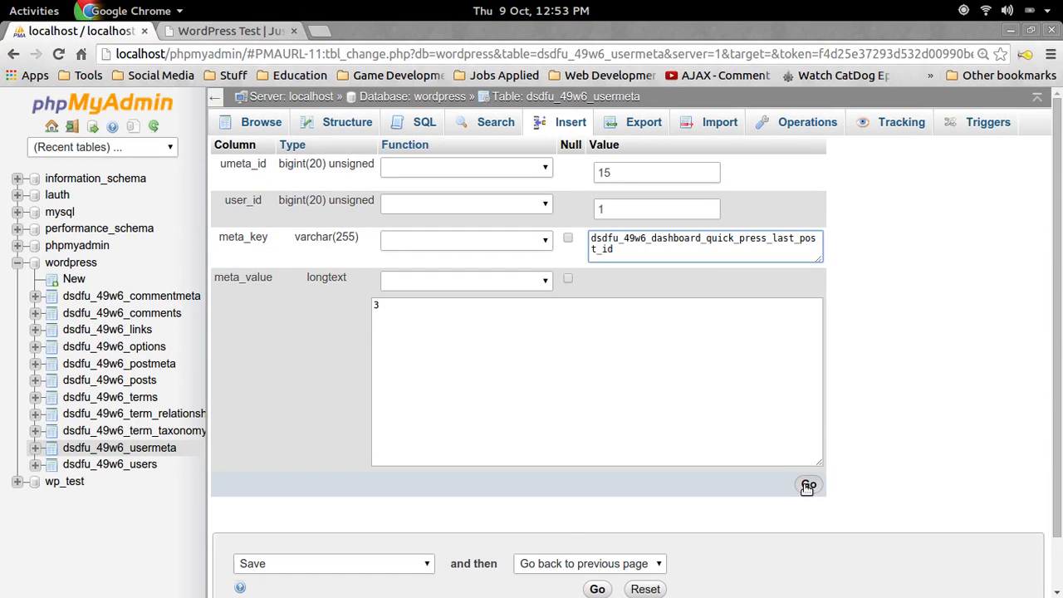
{"action": "left_click", "coordinate": [809, 484]}
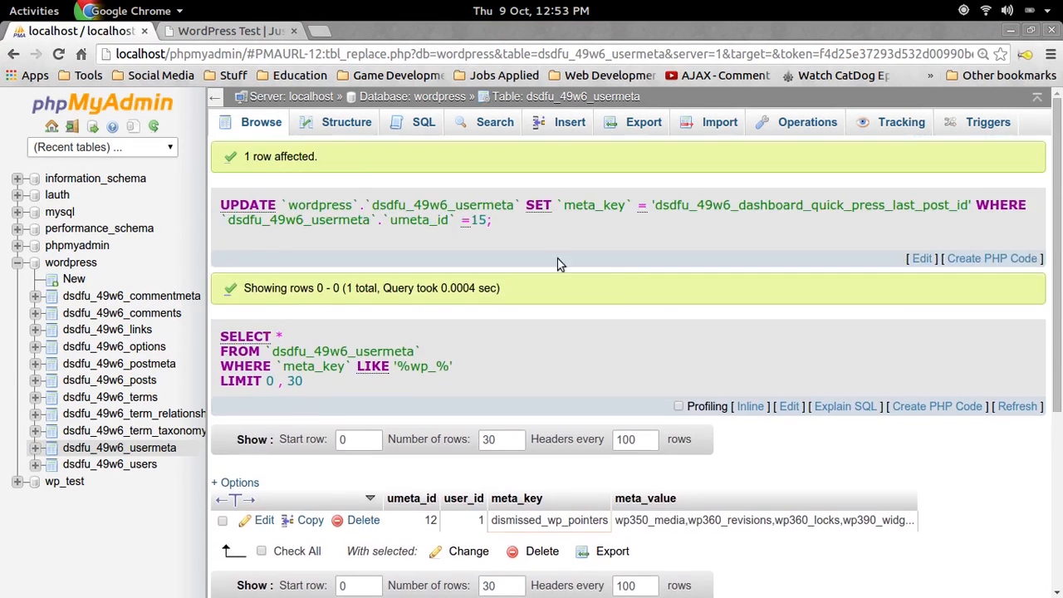
Query usermeta for meta_key LIKE '%dsfu%' to find the misspelled capabilities row
{"action": "left_click", "coordinate": [424, 123]}
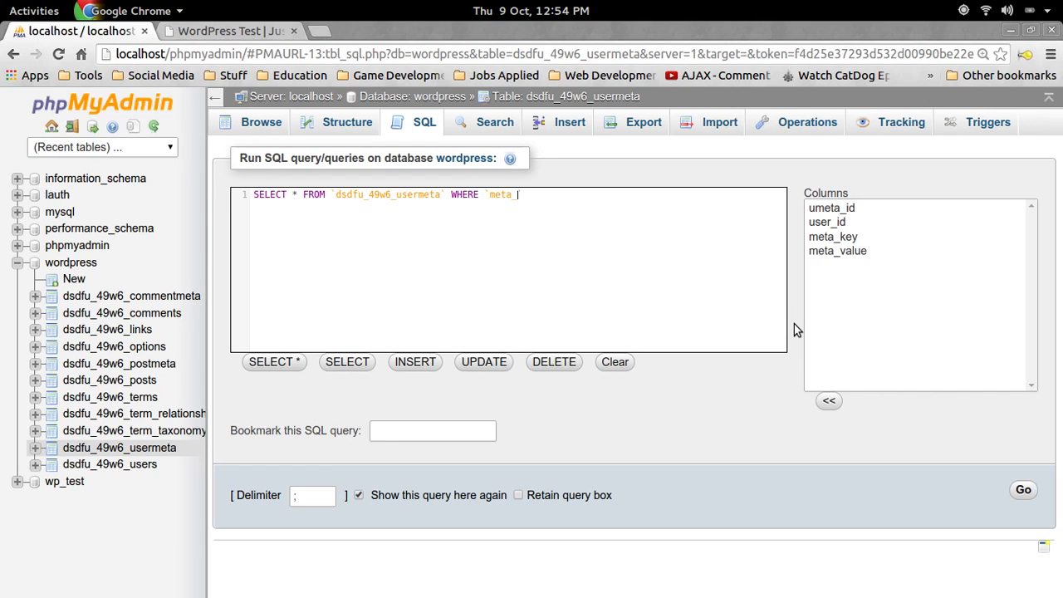
{"action": "type", "text": "key` LIKE '%dsfu%"}
{"action": "left_click", "coordinate": [1023, 491]}
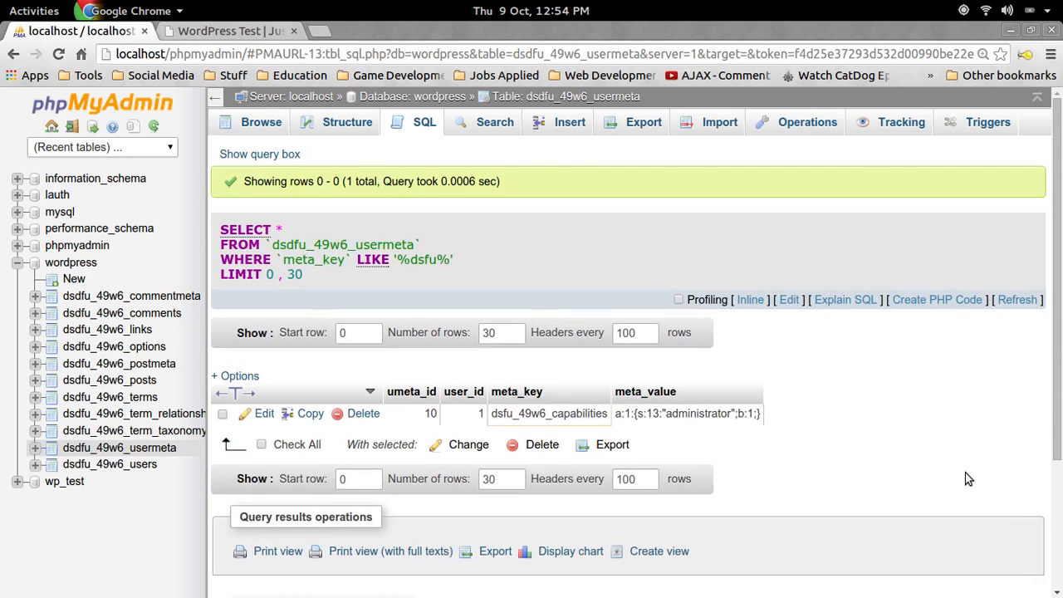
Replace the misspelled dsfu_49w6 prefix with dsdfu_49w6 in the capabilities key and save
{"action": "left_click", "coordinate": [257, 413]}
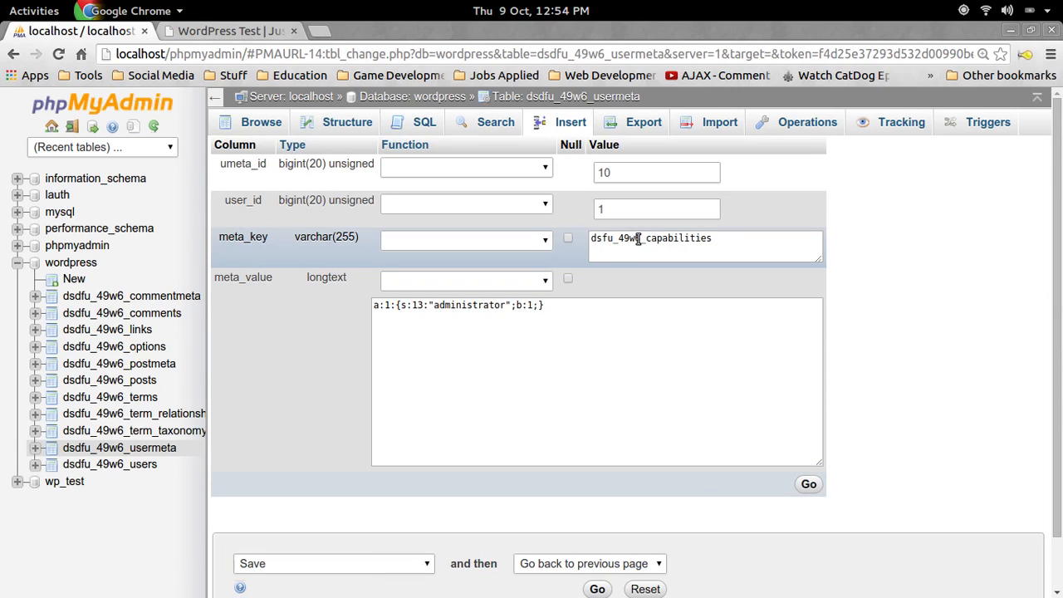
{"action": "left_click_drag", "start_coordinate": [641, 238], "coordinate": [589, 238]}
{"action": "key", "text": "ctrl+v"}
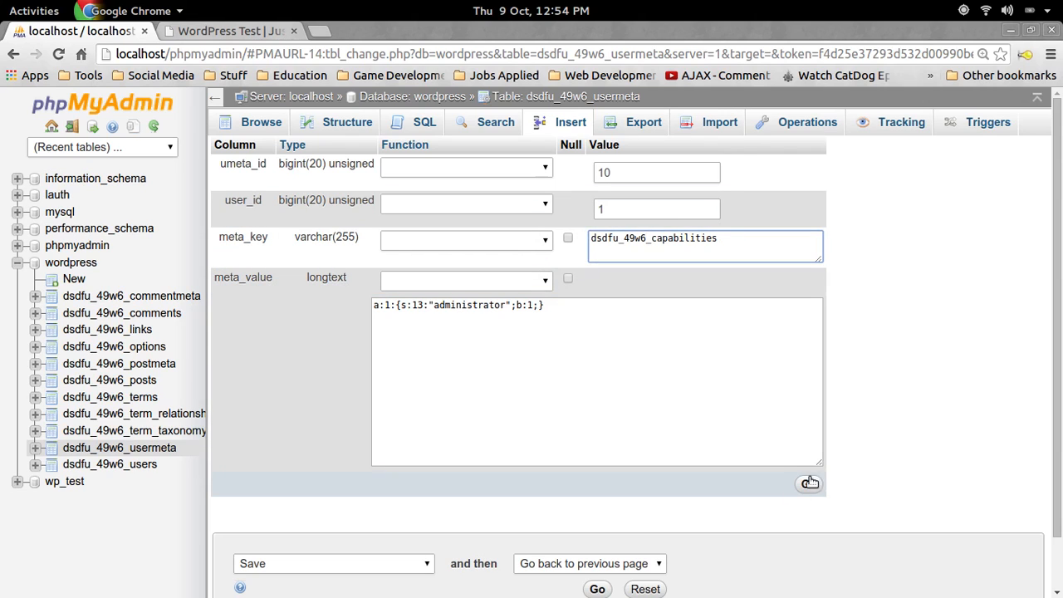
{"action": "left_click", "coordinate": [808, 483]}
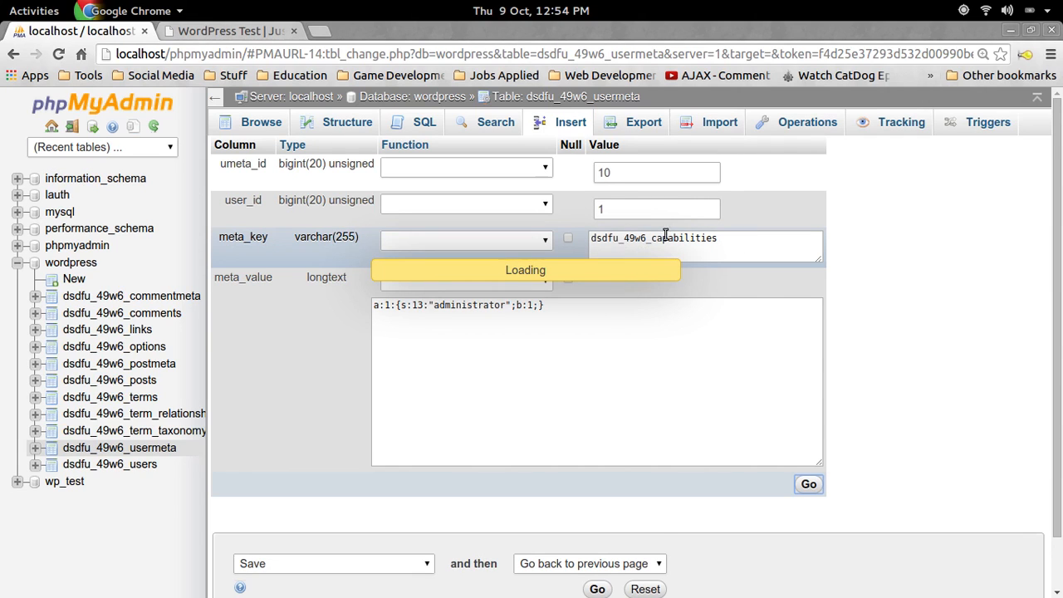
{"action": "scroll", "coordinate": [749, 262], "scroll_direction": "down", "scroll_amount": 1}
{"action": "scroll", "coordinate": [749, 262], "scroll_direction": "up", "scroll_amount": 1}
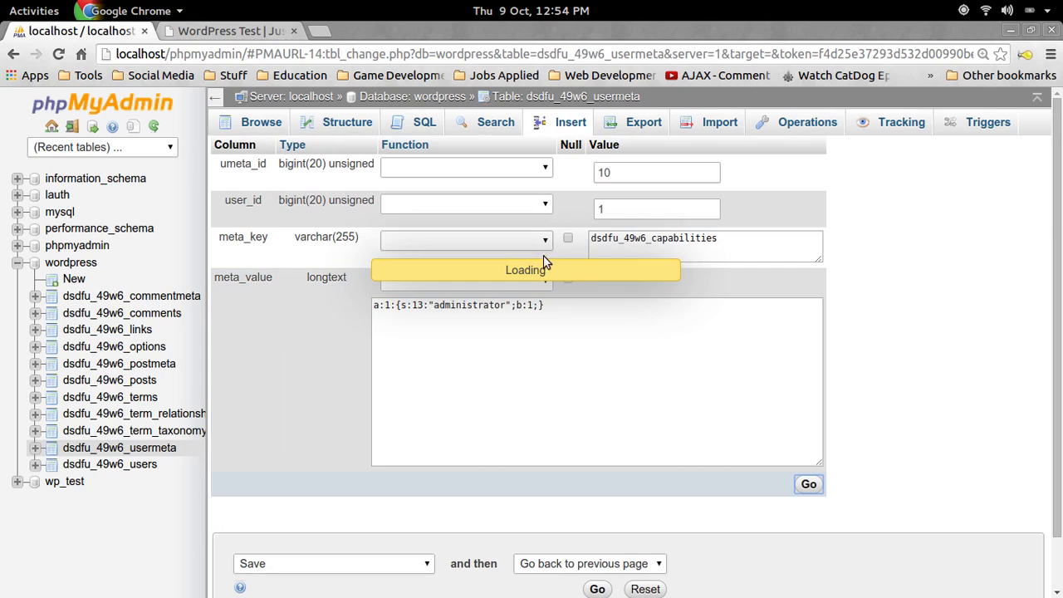
Confirm the results show dsdfu_49w6_capabilities and close the stalled row-edit tab
{"action": "left_click", "coordinate": [721, 238]}
{"action": "left_click_drag", "start_coordinate": [721, 239], "coordinate": [625, 239]}
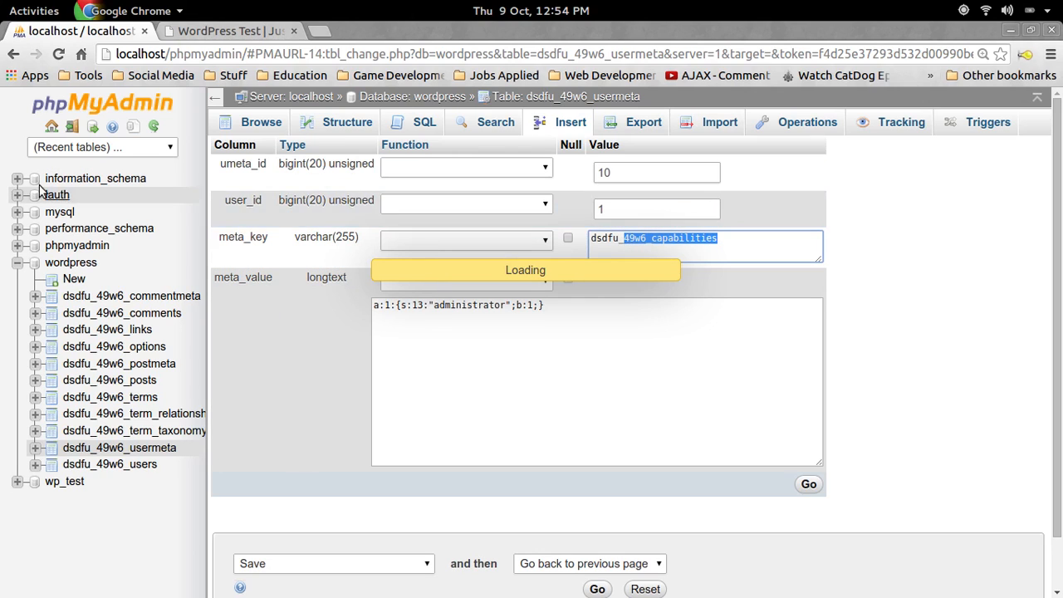
{"action": "key", "text": "super"}
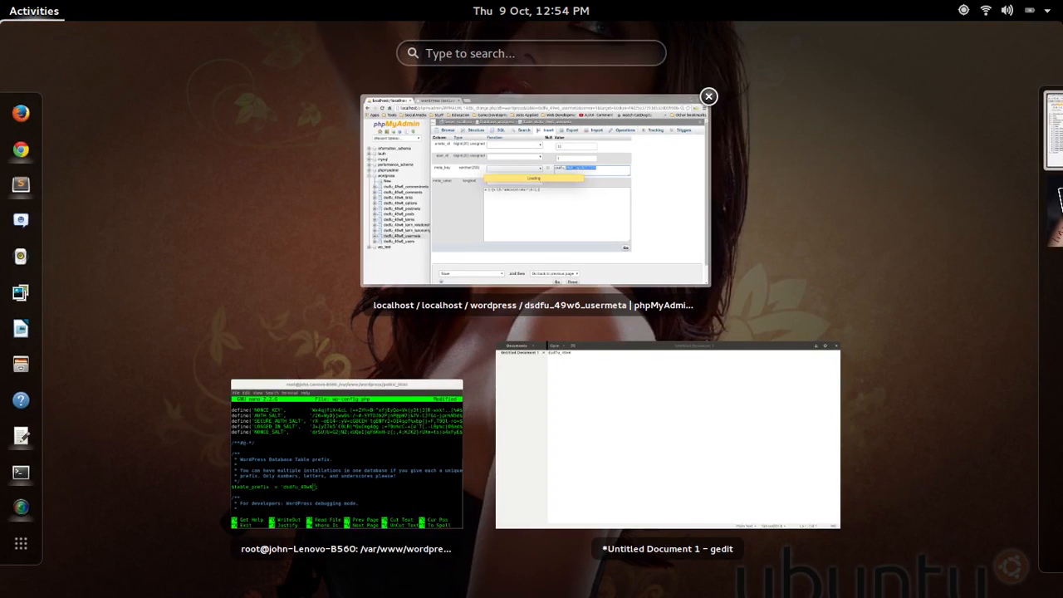
{"action": "key", "text": "super"}
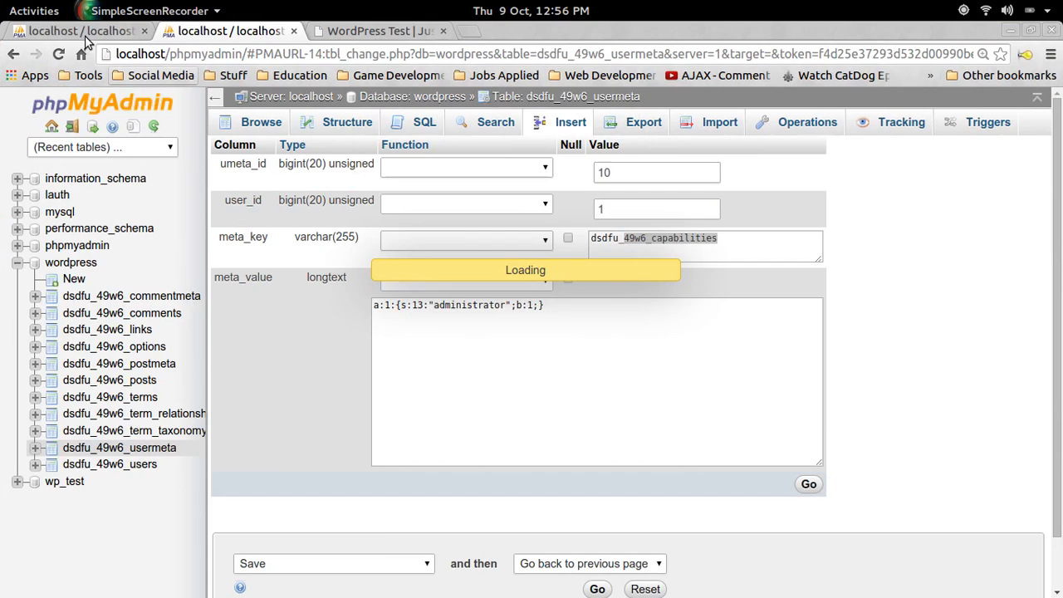
{"action": "left_click", "coordinate": [83, 33]}
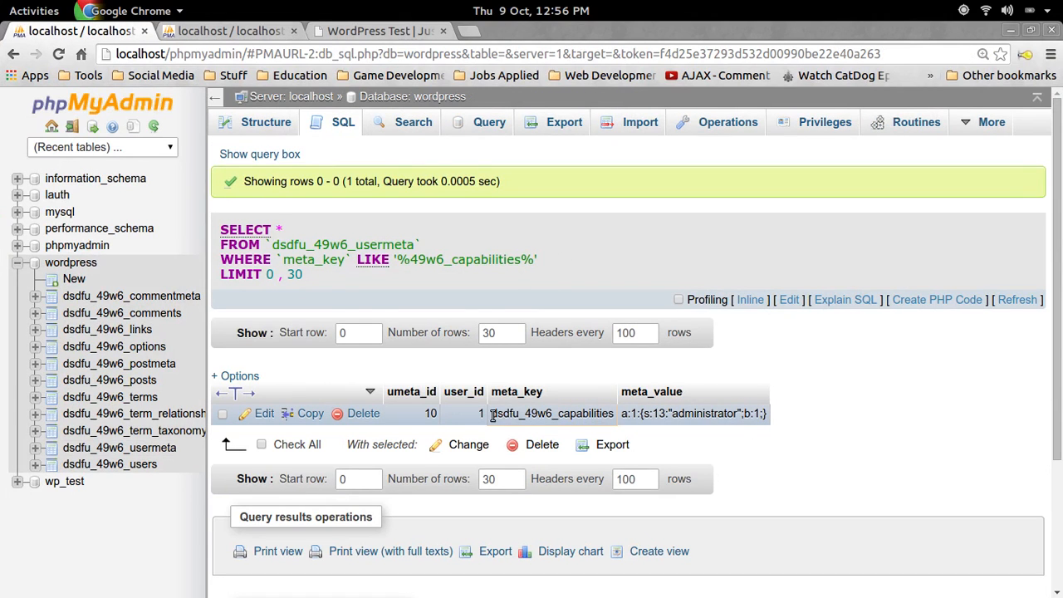
{"action": "left_click_drag", "start_coordinate": [492, 413], "coordinate": [598, 413]}
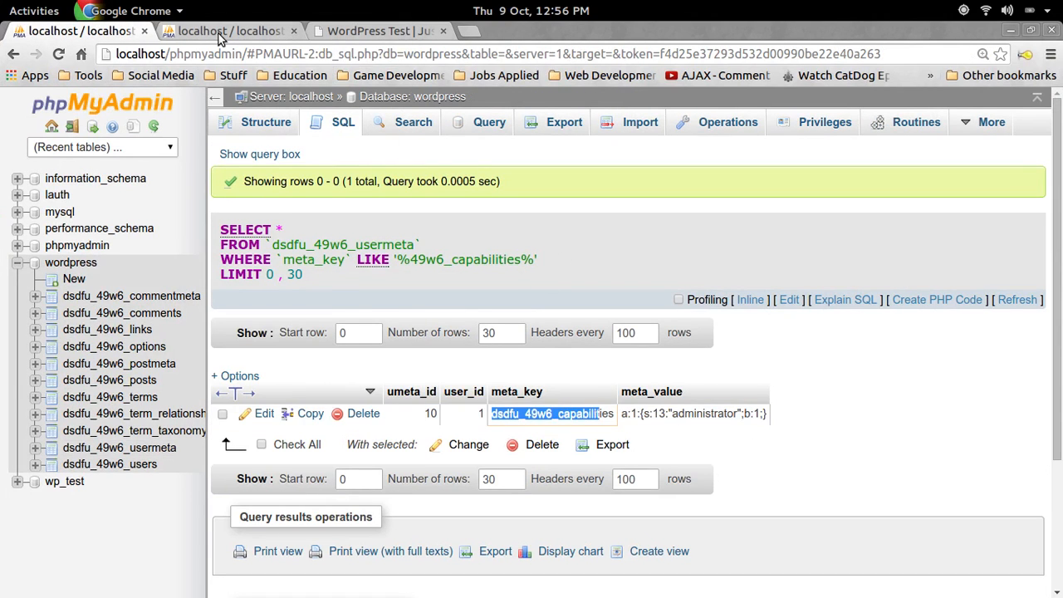
{"action": "left_click", "coordinate": [274, 32]}
{"action": "left_click", "coordinate": [295, 33]}
{"action": "left_click", "coordinate": [99, 30]}
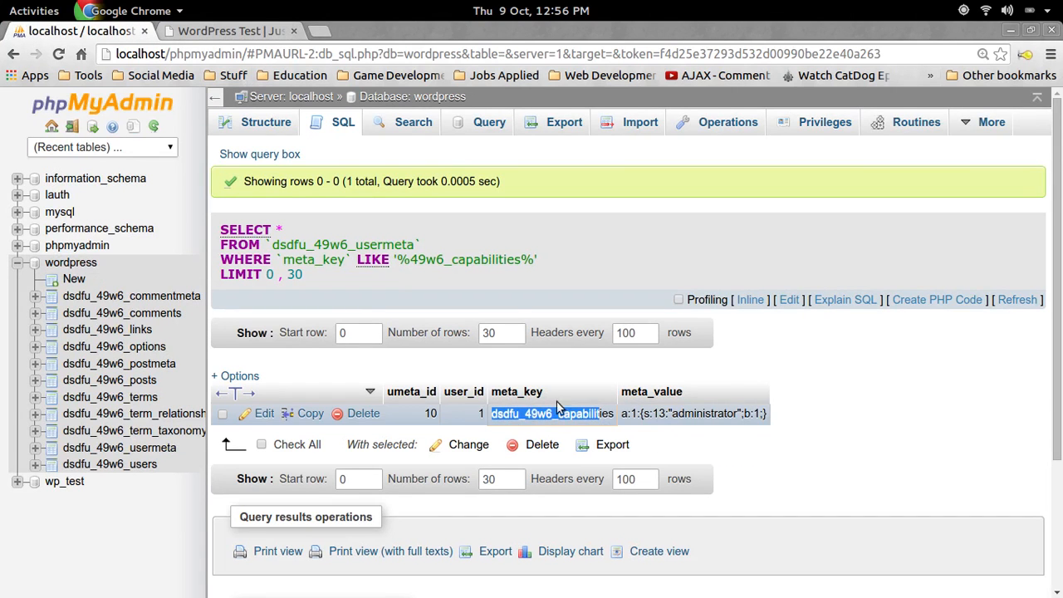
{"action": "left_click", "coordinate": [1036, 397]}
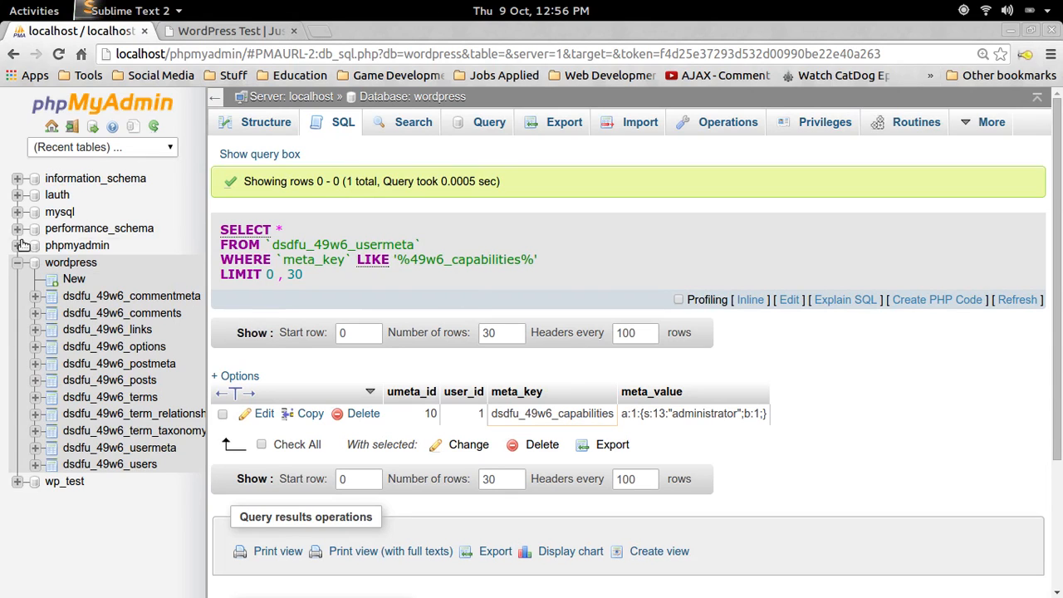
Reload the WordPress Test tab, which now redirects to wp-admin/install.php
{"action": "key", "text": "ctrl+Tab"}
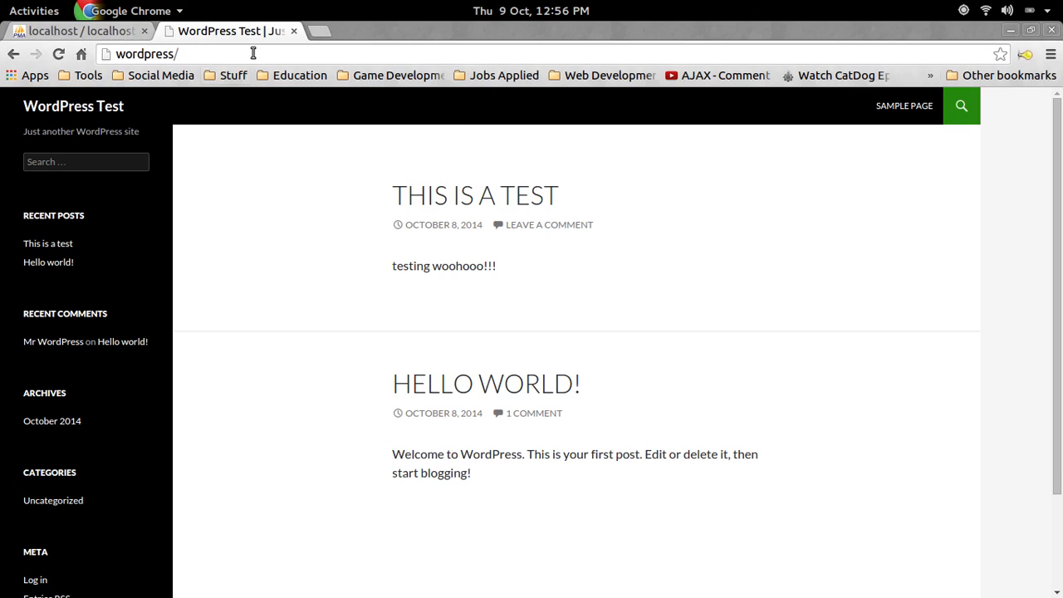
{"action": "type", "text": "wp-admin/install.php"}
{"action": "key", "text": "Return"}
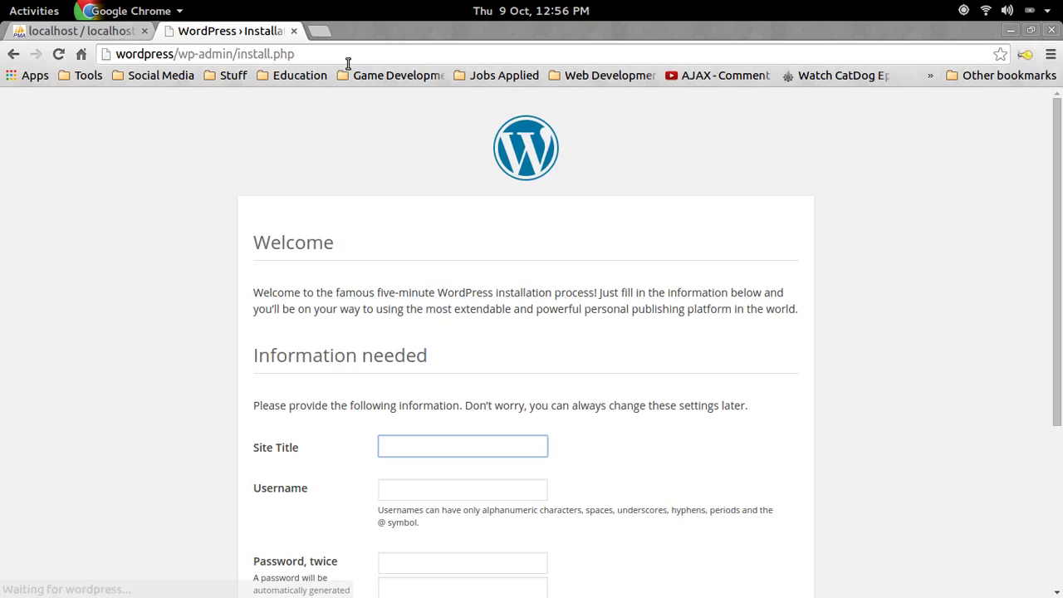
{"action": "scroll", "coordinate": [420, 263], "scroll_direction": "down", "scroll_amount": 2}
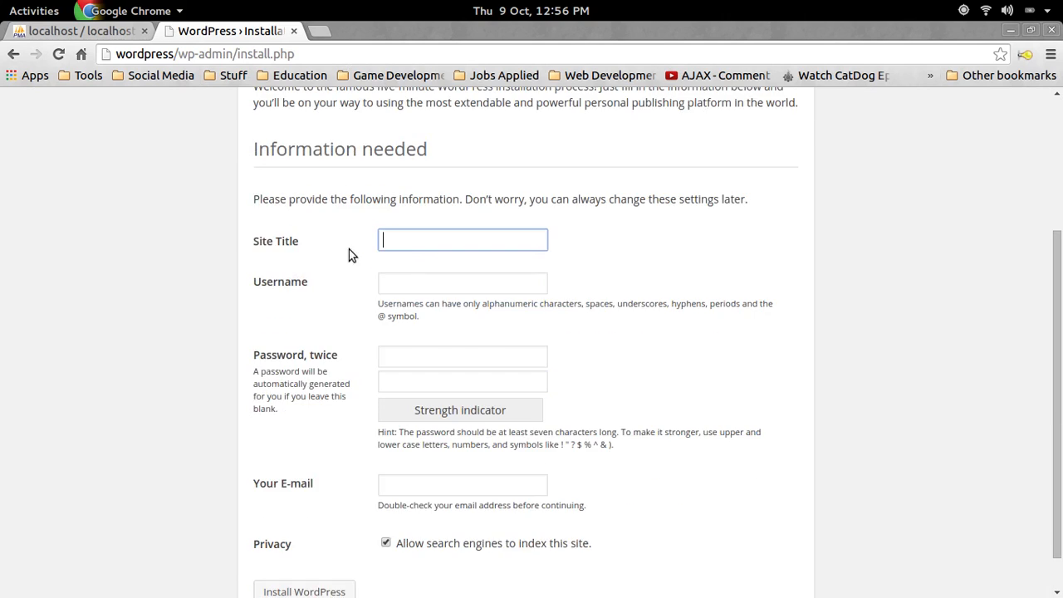
{"action": "scroll", "coordinate": [349, 249], "scroll_direction": "up", "scroll_amount": 2}
{"action": "left_click", "coordinate": [307, 55]}
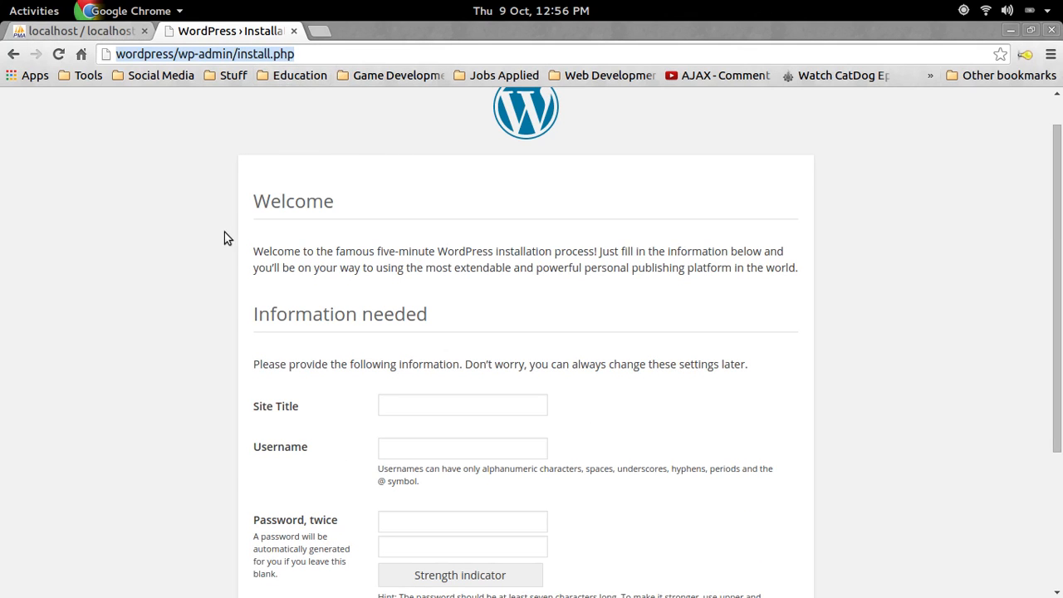
{"action": "key", "text": "super"}
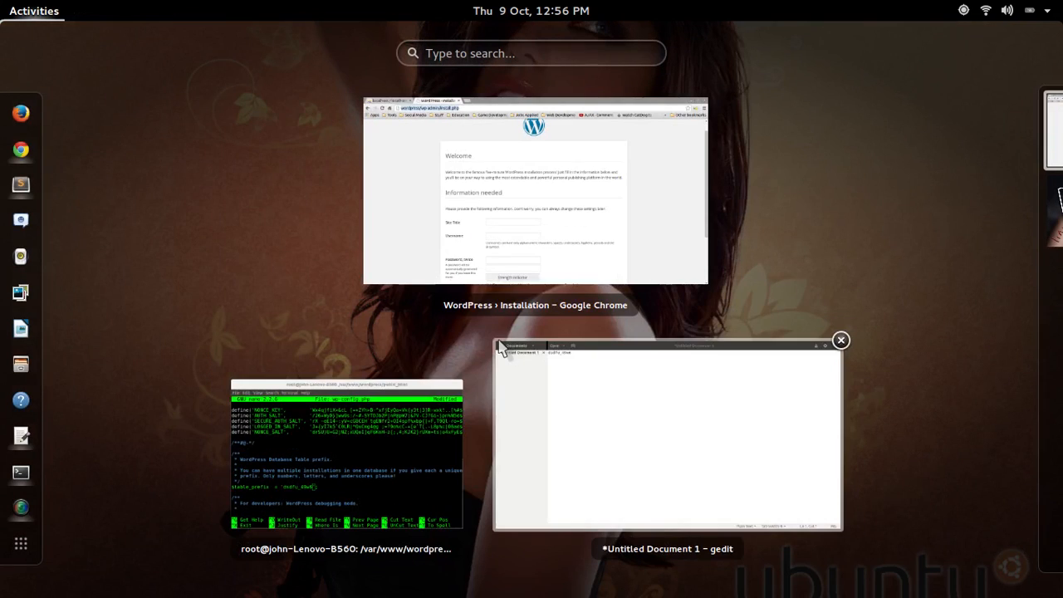
Select the dsdfu_49w6 prefix in the gedit notes, then bring the wp-config.php terminal forward
{"action": "left_click", "coordinate": [636, 398]}
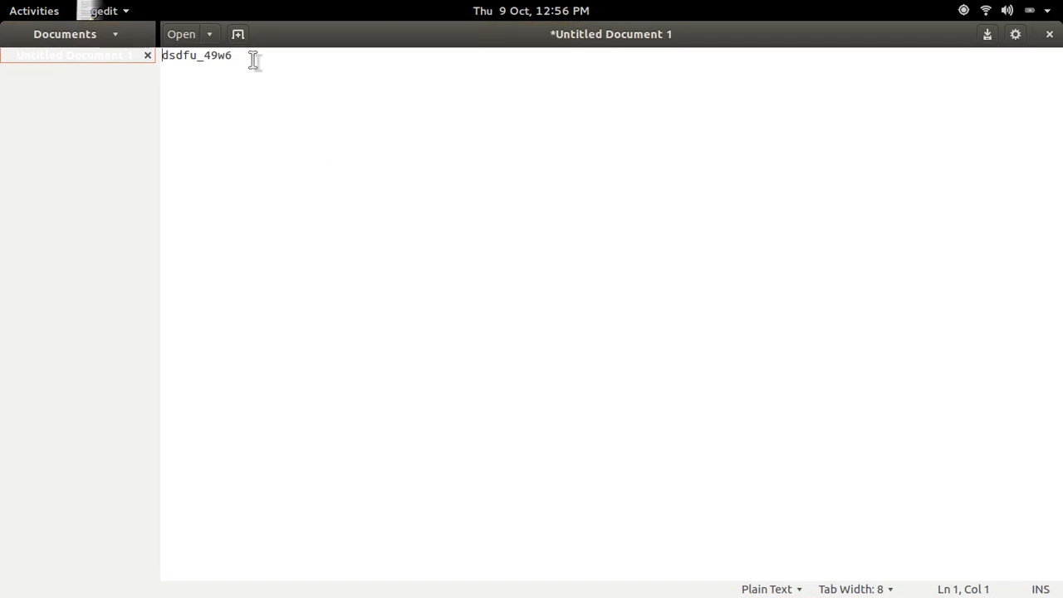
{"action": "left_click_drag", "start_coordinate": [253, 61], "coordinate": [125, 57]}
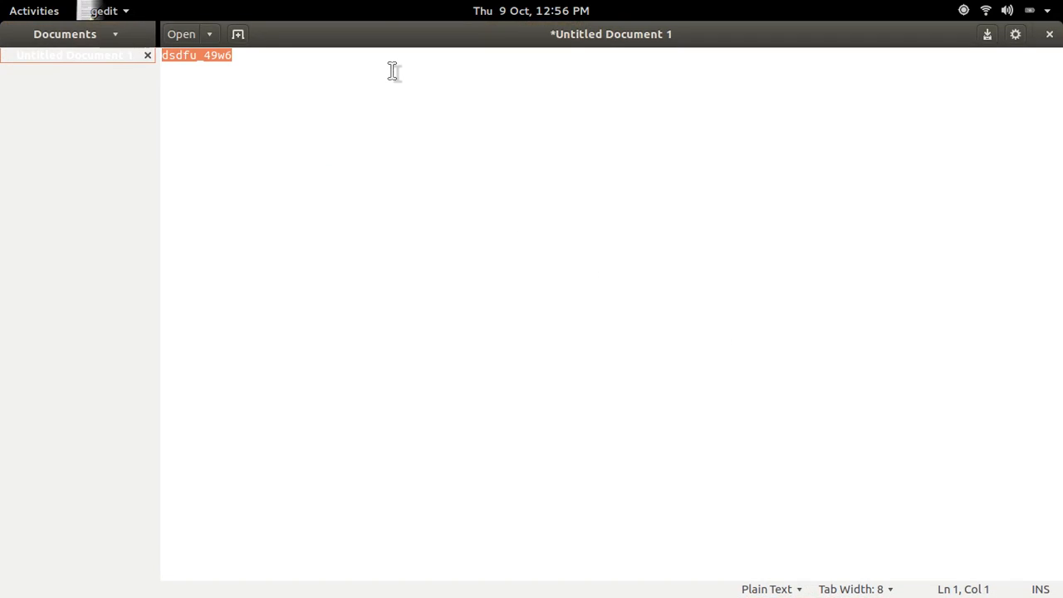
{"action": "key", "text": "super"}
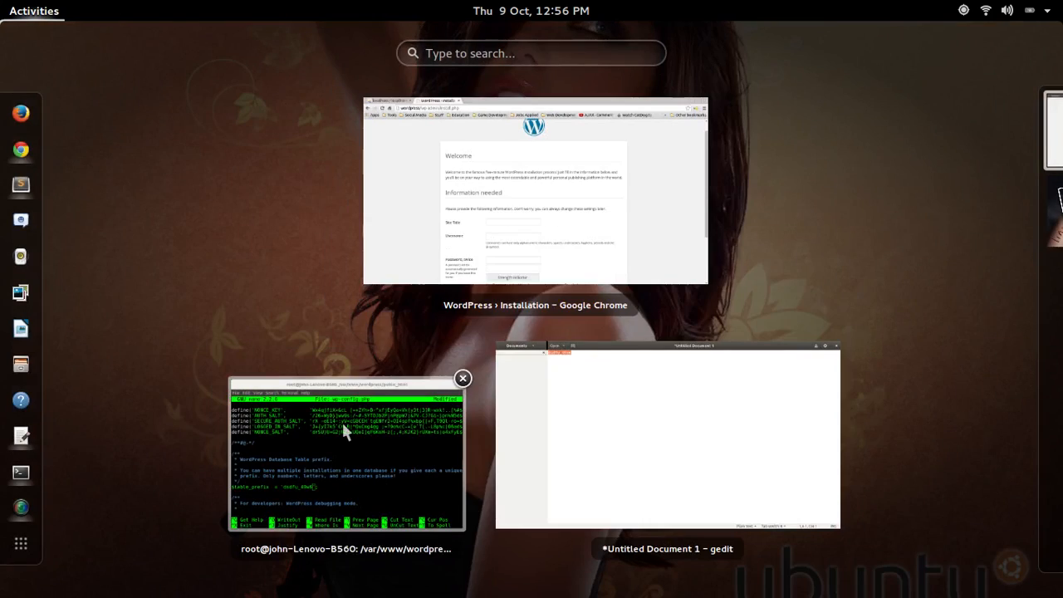
{"action": "left_click", "coordinate": [343, 422]}
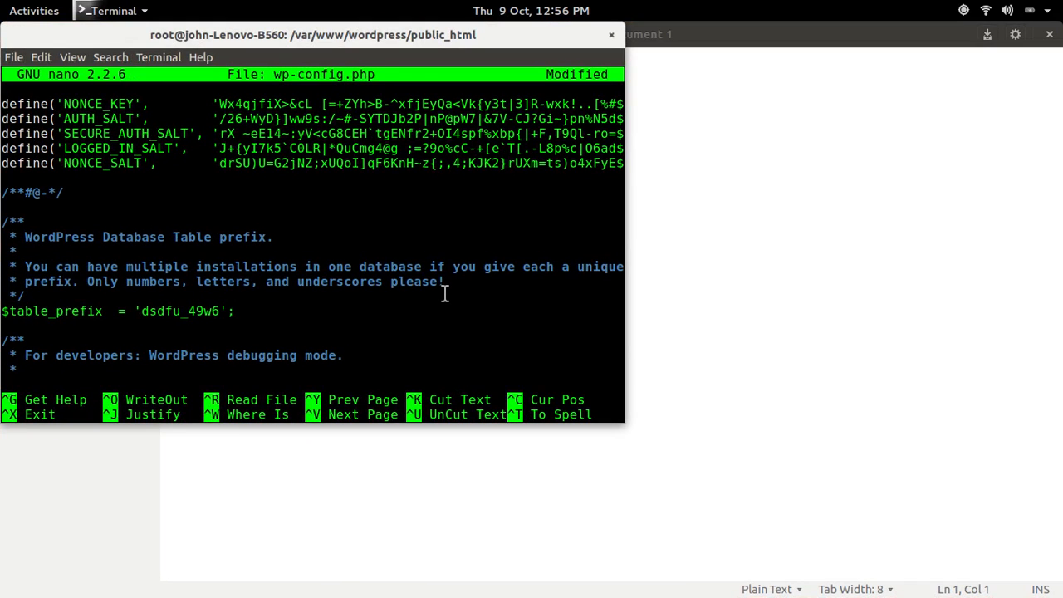
Reopen wp-config.php in nano and search to the $table_prefix line
{"action": "key", "text": "ctrl+z"}
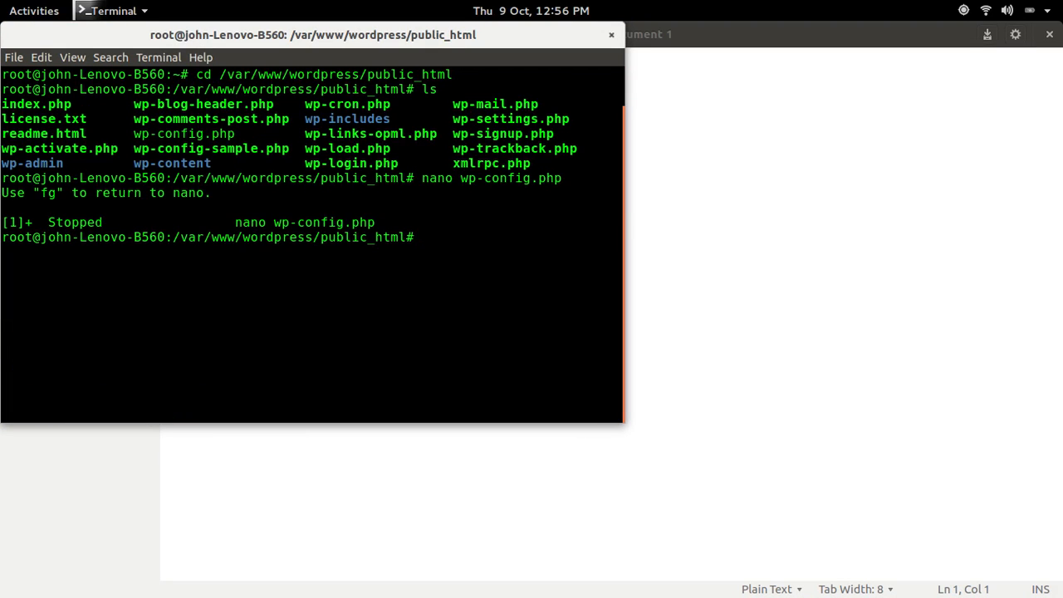
{"action": "key", "text": "Up"}
{"action": "key", "text": "Return"}
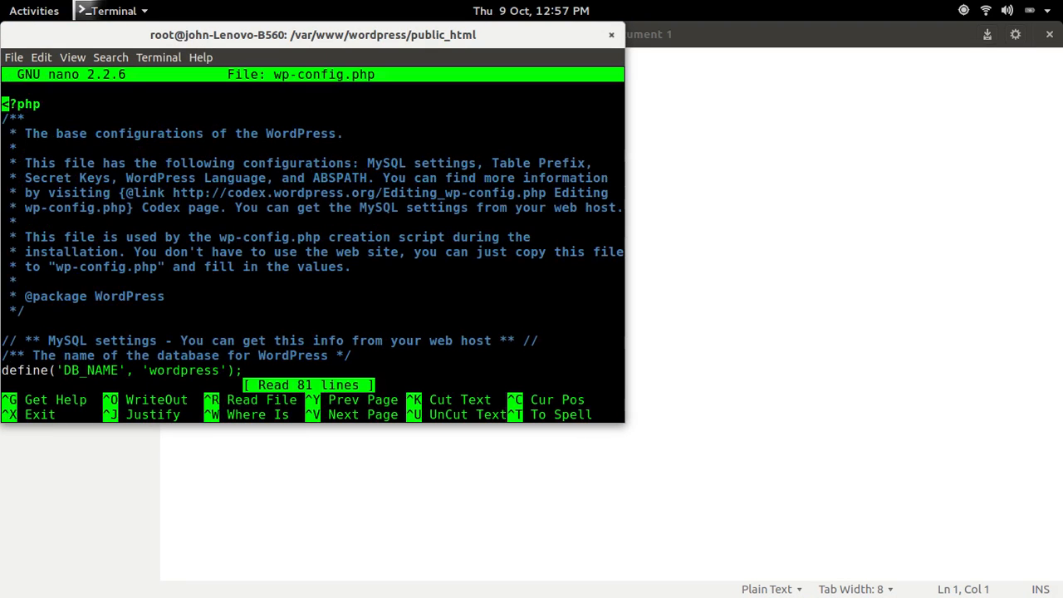
{"action": "key", "text": "Down"}
{"action": "key", "text": "Down"}
{"action": "key", "text": "Down"}
{"action": "key", "text": "Down"}
{"action": "key", "text": "Down"}
{"action": "key", "text": "Down"}
{"action": "key", "text": "Down"}
{"action": "key", "text": "Down"}
{"action": "key", "text": "Down"}
{"action": "key", "text": "Down"}
{"action": "key", "text": "Down"}
{"action": "key", "text": "Down"}
{"action": "key", "text": "Down"}
{"action": "key", "text": "Down"}
{"action": "key", "text": "Down"}
{"action": "key", "text": "Down"}
{"action": "key", "text": "Down"}
{"action": "key", "text": "Down"}
{"action": "key", "text": "Down"}
{"action": "key", "text": "Down"}
{"action": "key", "text": "Down"}
{"action": "key", "text": "Down"}
{"action": "key", "text": "Down"}
{"action": "key", "text": "Down"}
{"action": "key", "text": "Down"}
{"action": "key", "text": "Down"}
{"action": "key", "text": "Down"}
{"action": "key", "text": "Down"}
{"action": "key", "text": "Down"}
{"action": "key", "text": "Down"}
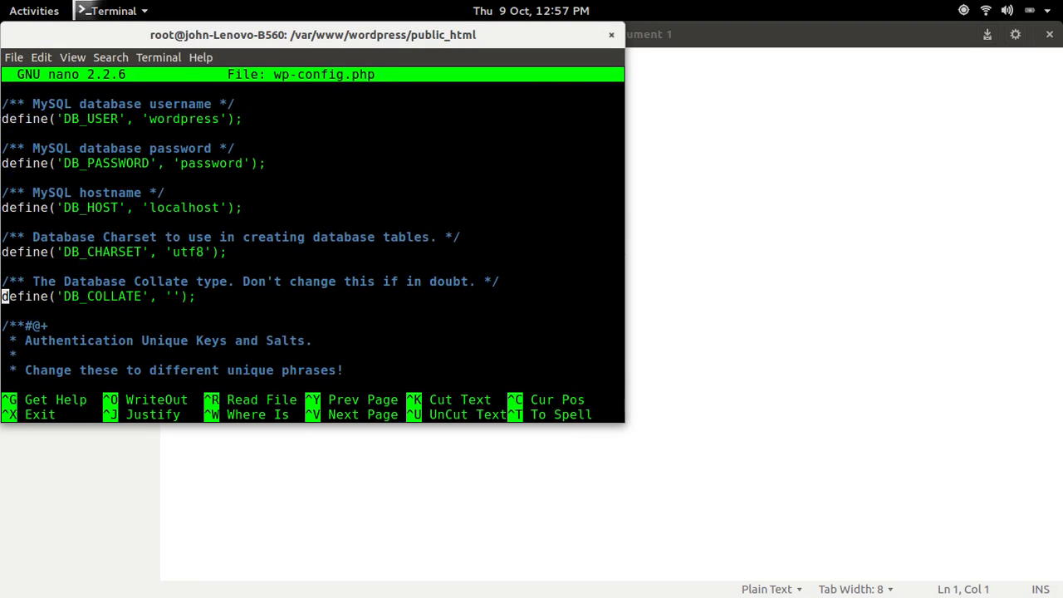
{"action": "key", "text": "ctrl+w"}
{"action": "type", "text": "prefix"}
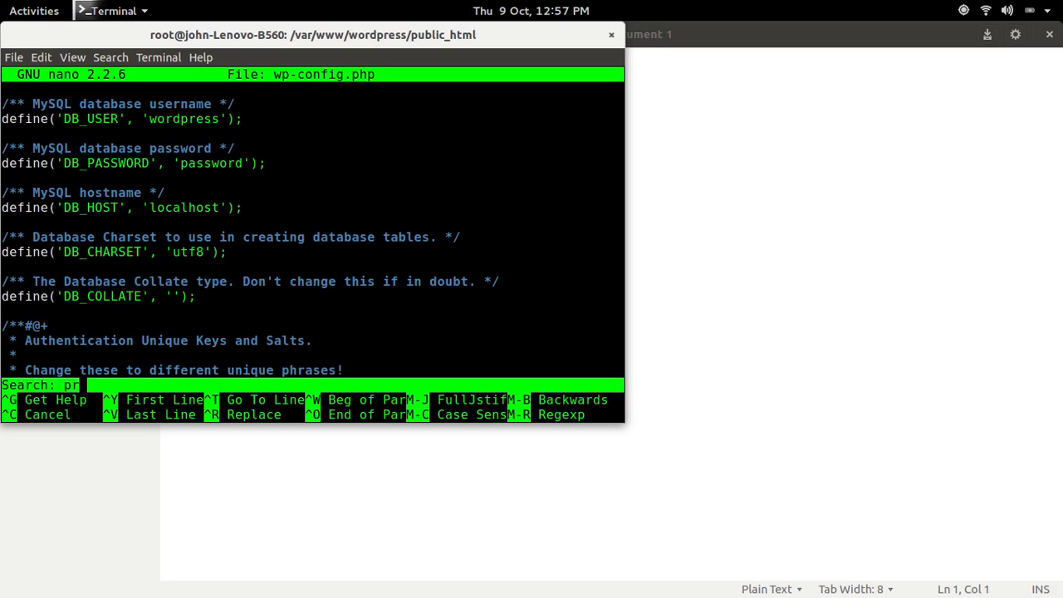
{"action": "key", "text": "Return"}
{"action": "key", "text": "Down"}
{"action": "key", "text": "Down"}
{"action": "key", "text": "Down"}
{"action": "key", "text": "Down"}
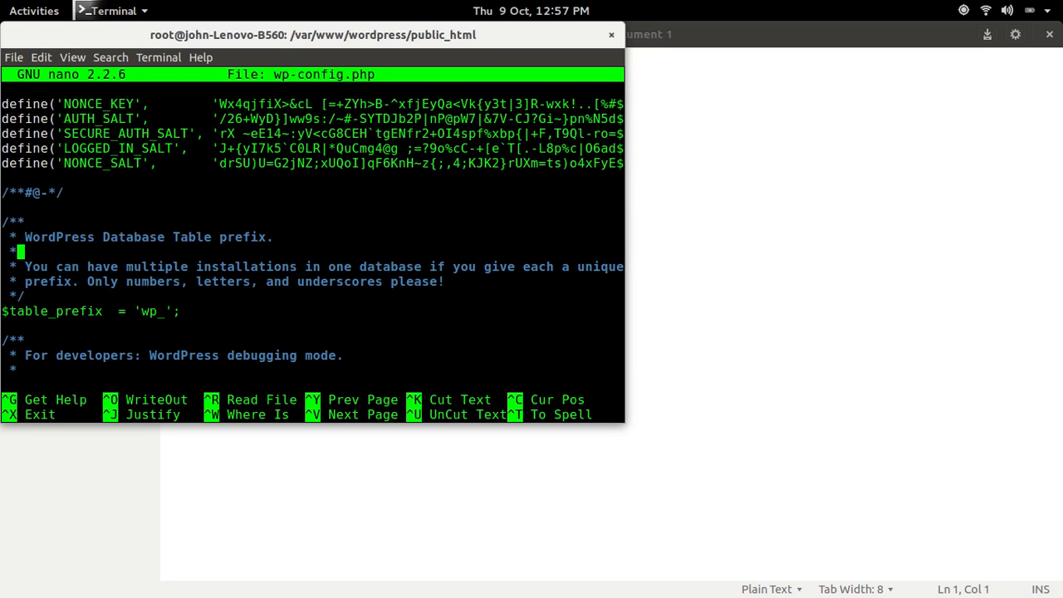
Replace the wp_ table prefix with dsdfu_49w6_ and save wp-config.php
{"action": "key", "text": "Left"}
{"action": "key", "text": "Left"}
{"action": "key", "text": "Left"}
{"action": "key", "text": "Delete"}
{"action": "key", "text": "BackSpace"}
{"action": "key", "text": "BackSpace"}
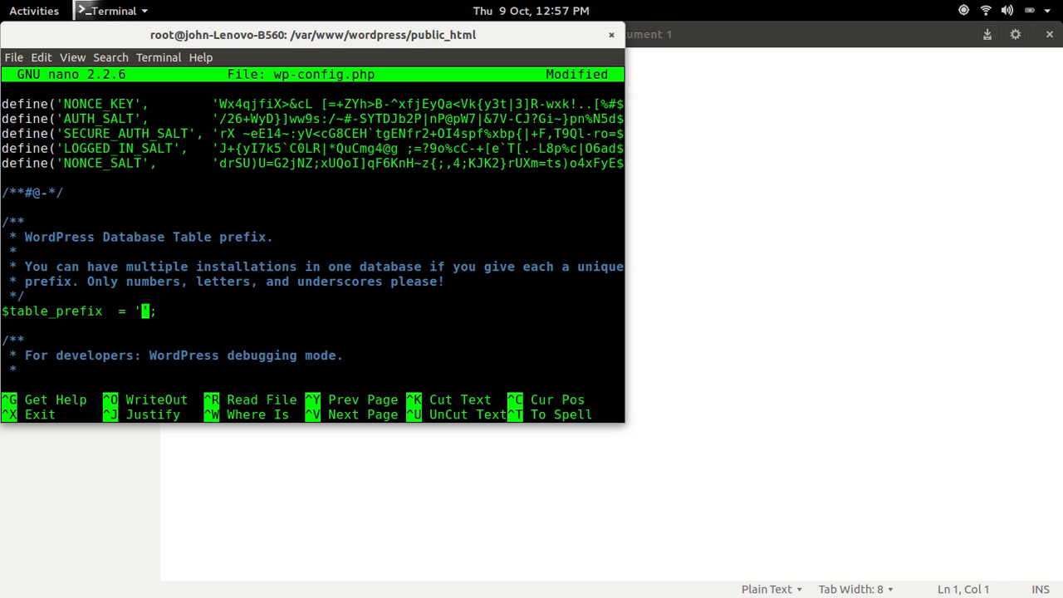
{"action": "type", "text": "dsdfu_49w6"}
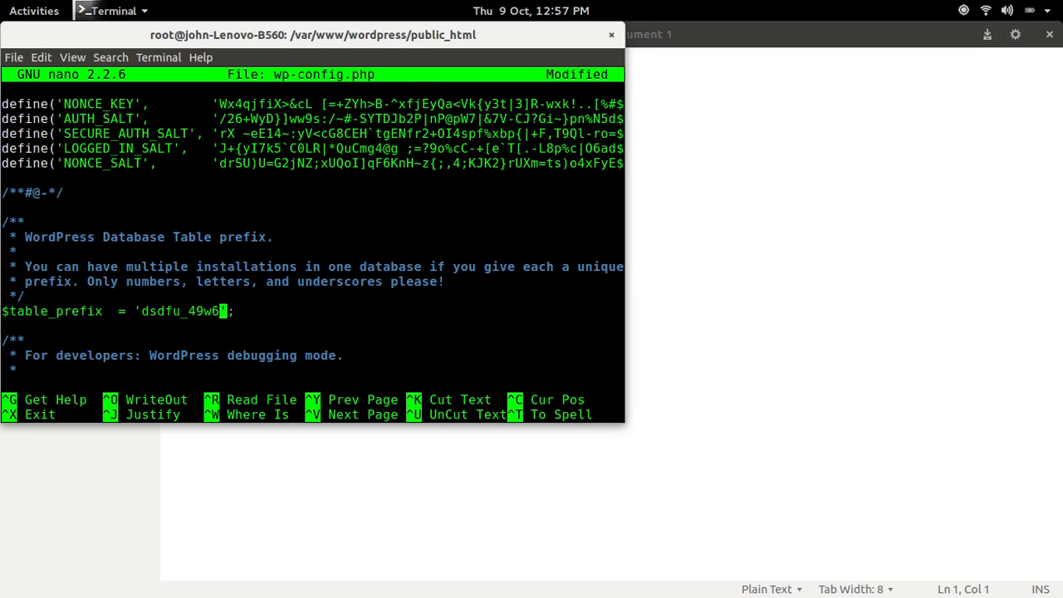
{"action": "type", "text": "_"}
{"action": "key", "text": "ctrl+x"}
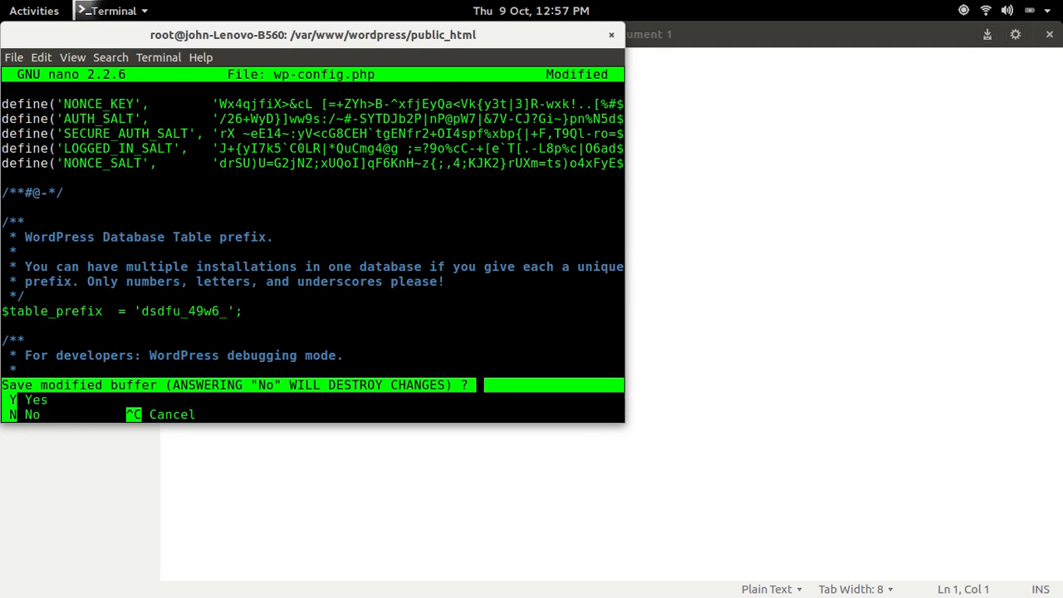
{"action": "key", "text": "y"}
{"action": "key", "text": "Return"}
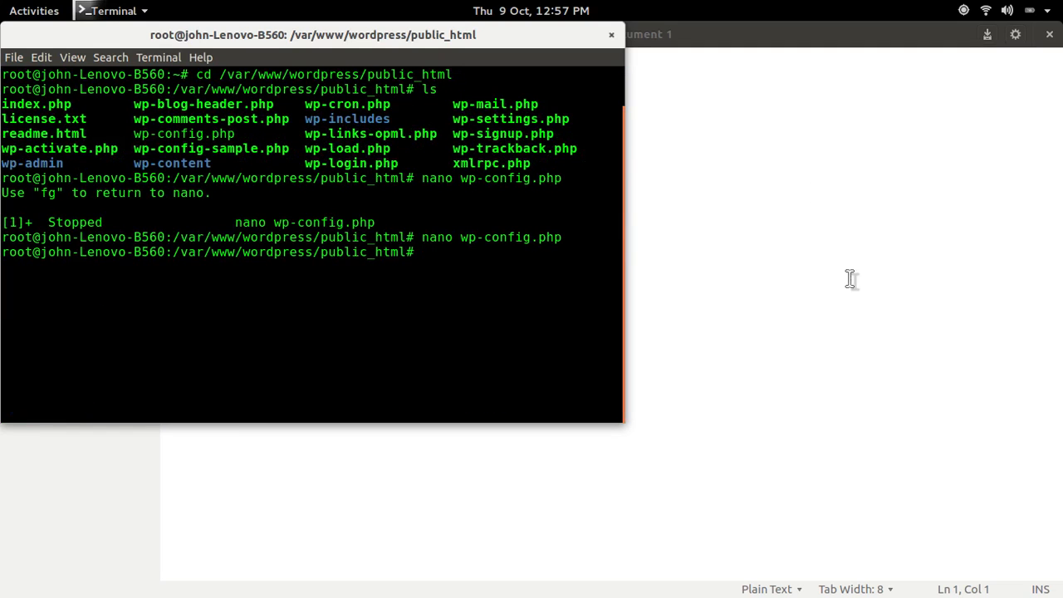
{"action": "left_click", "coordinate": [852, 281]}
{"action": "key", "text": "super"}
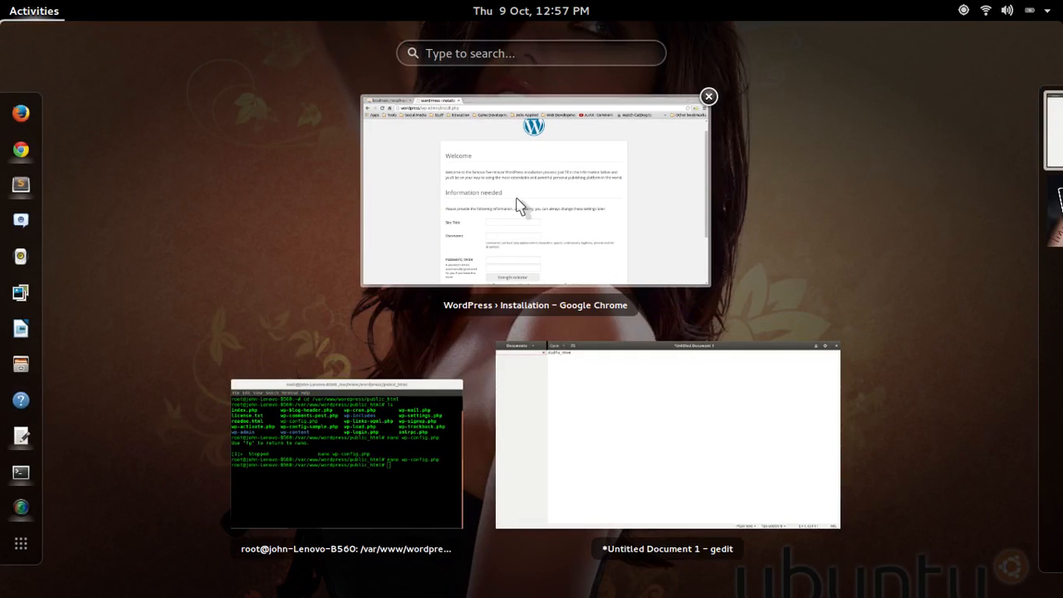
Strip the install path from the address to load the WordPress site home page
{"action": "left_click", "coordinate": [517, 207]}
{"action": "left_click", "coordinate": [311, 55]}
{"action": "left_click_drag", "start_coordinate": [311, 54], "coordinate": [176, 54]}
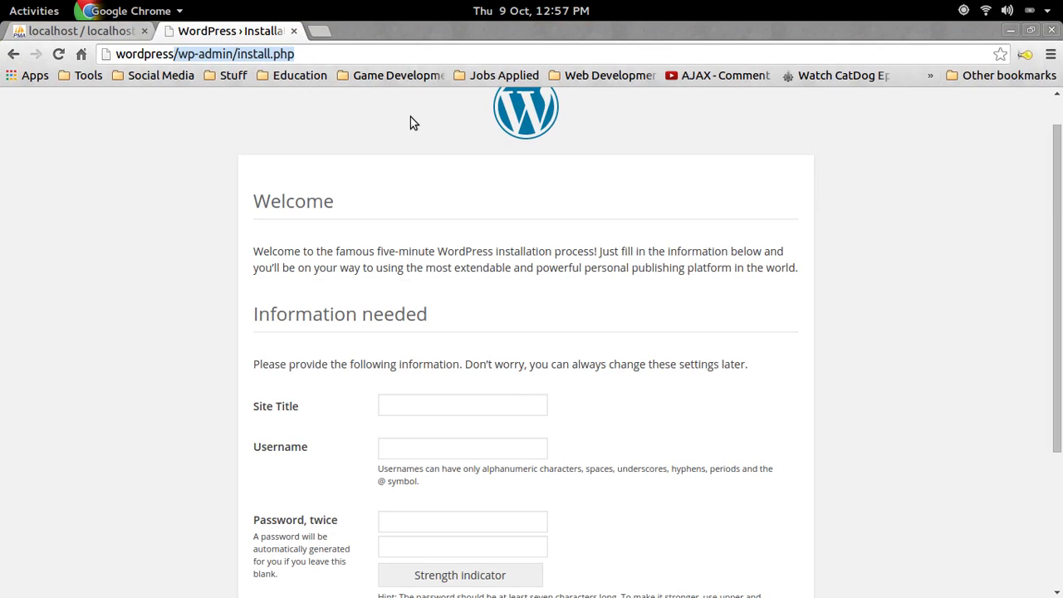
{"action": "key", "text": "BackSpace"}
{"action": "key", "text": "Return"}
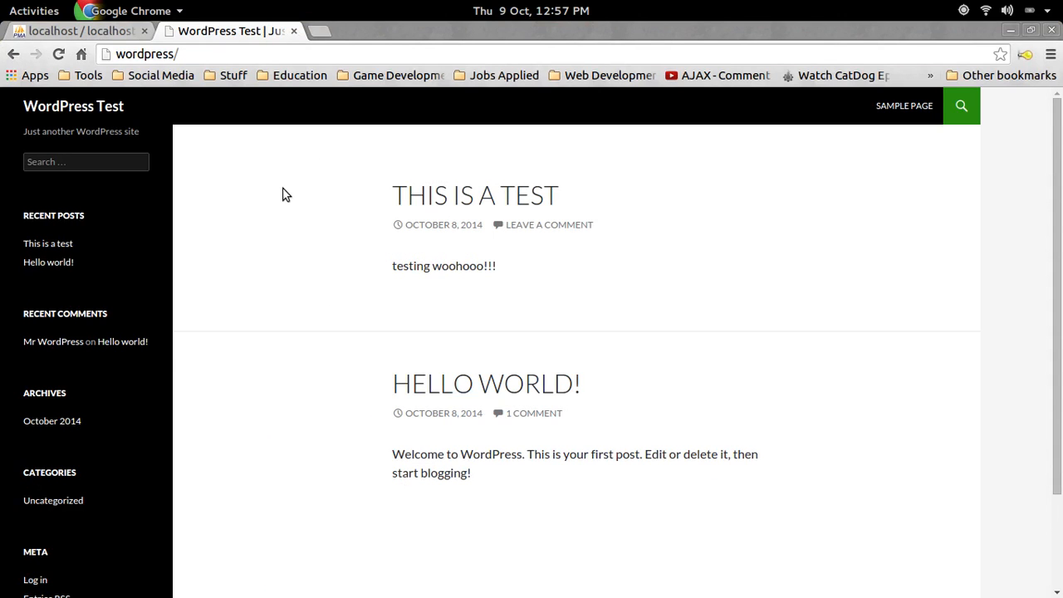
{"action": "scroll", "coordinate": [385, 203], "scroll_direction": "down", "scroll_amount": 1}
{"action": "scroll", "coordinate": [418, 297], "scroll_direction": "up", "scroll_amount": 1}
{"action": "scroll", "coordinate": [418, 297], "scroll_direction": "down", "scroll_amount": 2}
{"action": "scroll", "coordinate": [322, 230], "scroll_direction": "up", "scroll_amount": 1}
{"action": "scroll", "coordinate": [322, 230], "scroll_direction": "up", "scroll_amount": 1}
Go to wordpress/wp-admin, log in, and open Posts > All Posts
{"action": "left_click", "coordinate": [249, 51]}
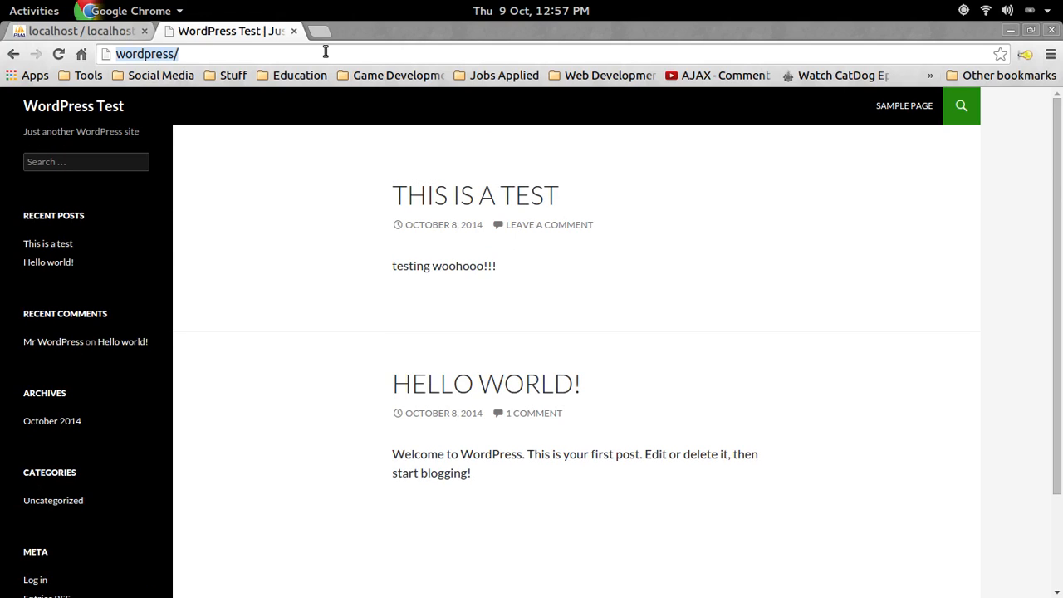
{"action": "left_click", "coordinate": [325, 54]}
{"action": "type", "text": "wp"}
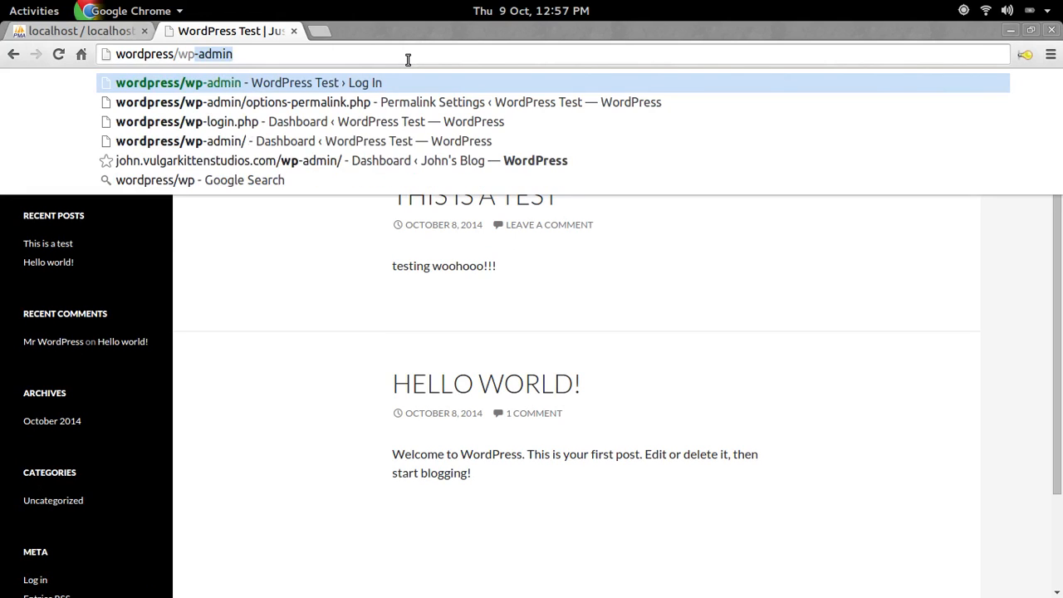
{"action": "key", "text": "Return"}
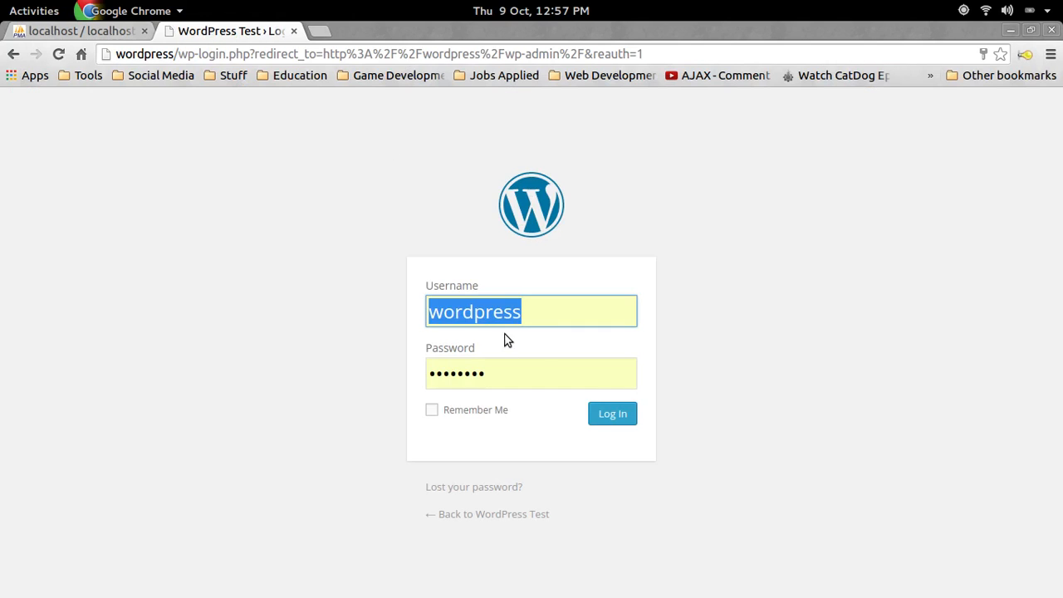
{"action": "left_click", "coordinate": [612, 414]}
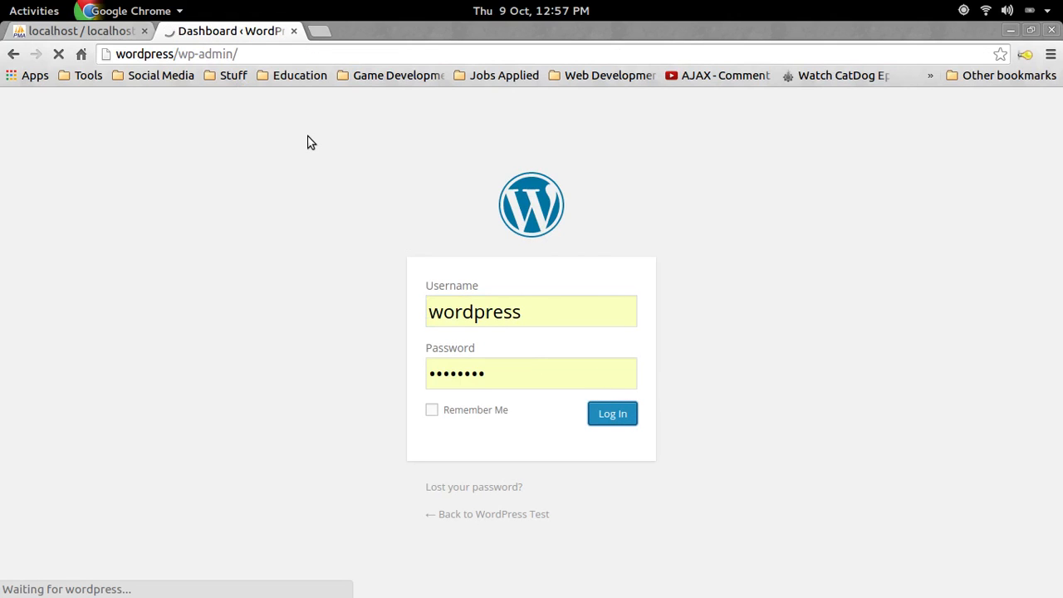
{"action": "scroll", "coordinate": [416, 264], "scroll_direction": "down", "scroll_amount": 3}
{"action": "scroll", "coordinate": [417, 264], "scroll_direction": "up", "scroll_amount": 3}
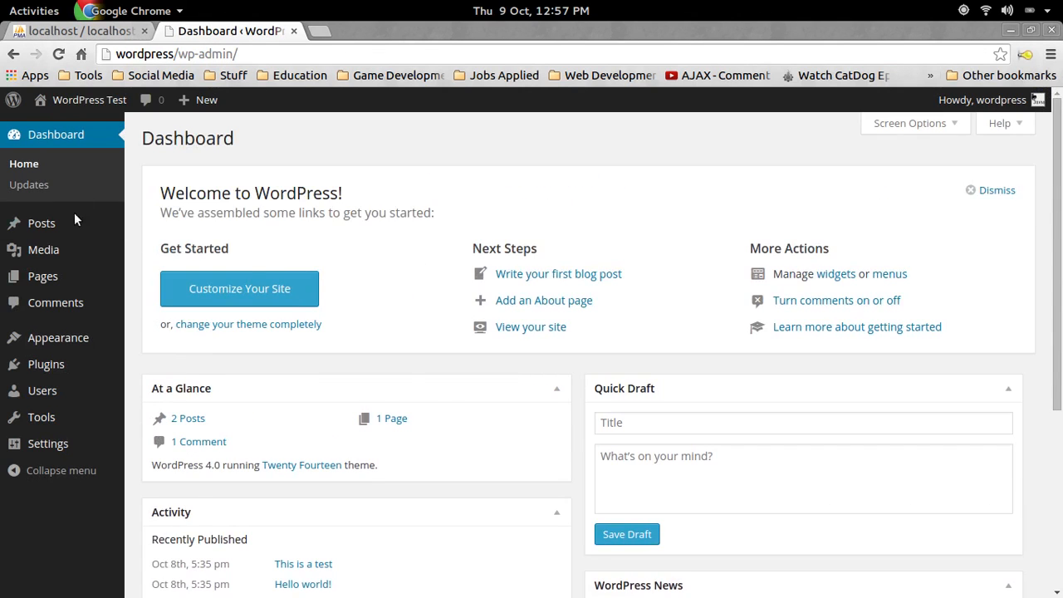
{"action": "left_click", "coordinate": [166, 221]}
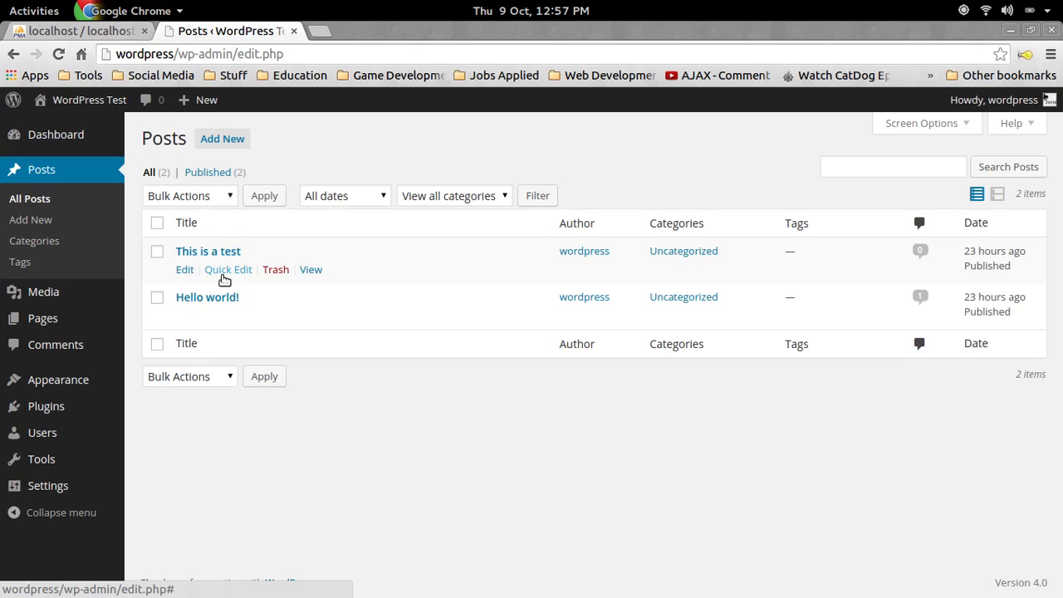
Create and publish a post titled 'Hello World' with body text 'Hello World', removing a stray 'w'
{"action": "left_click", "coordinate": [230, 140]}
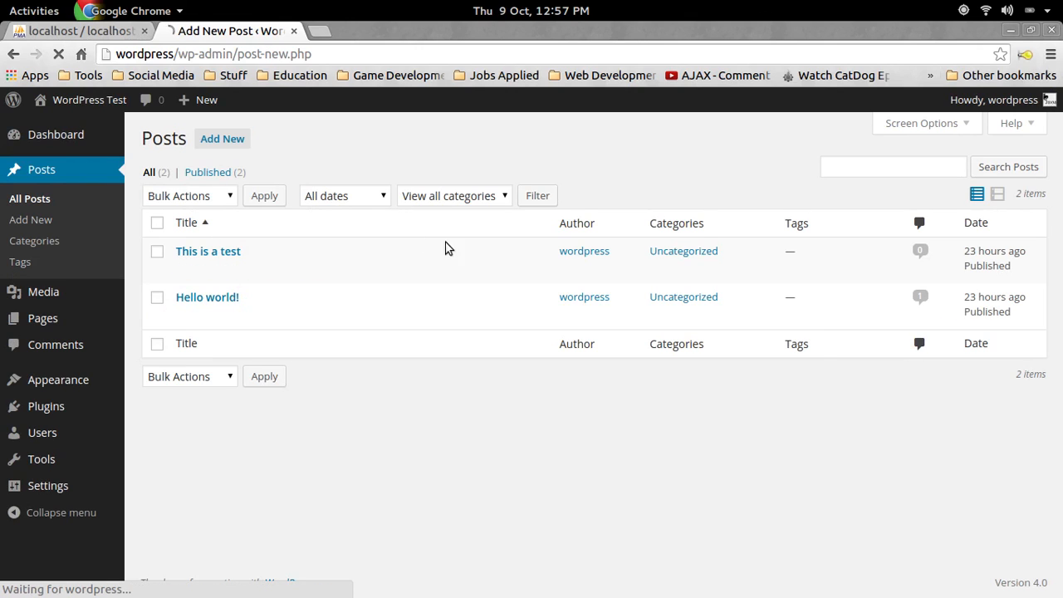
{"action": "type", "text": "H"}
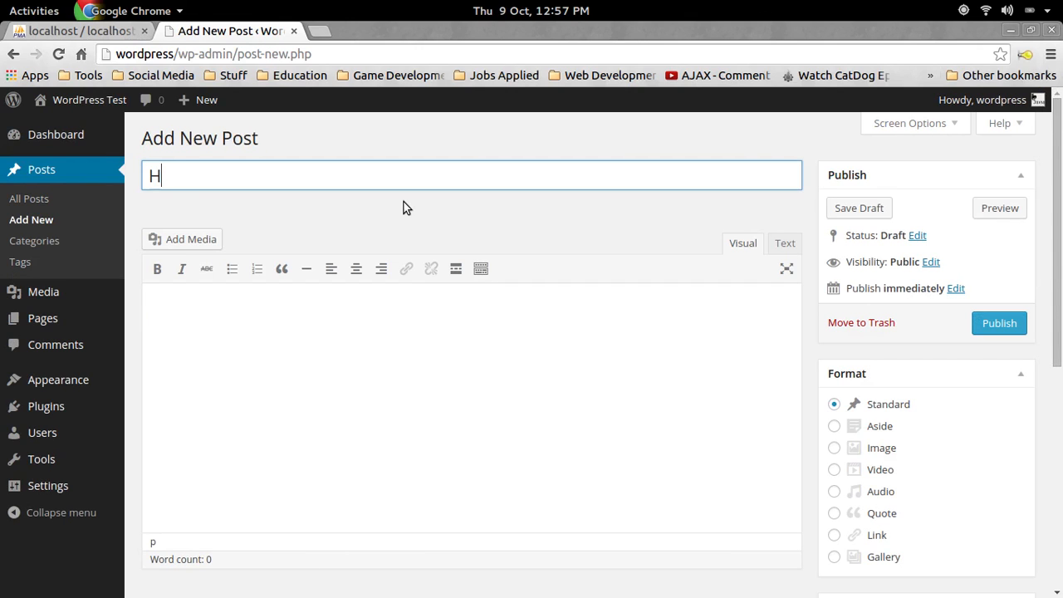
{"action": "type", "text": "ello World"}
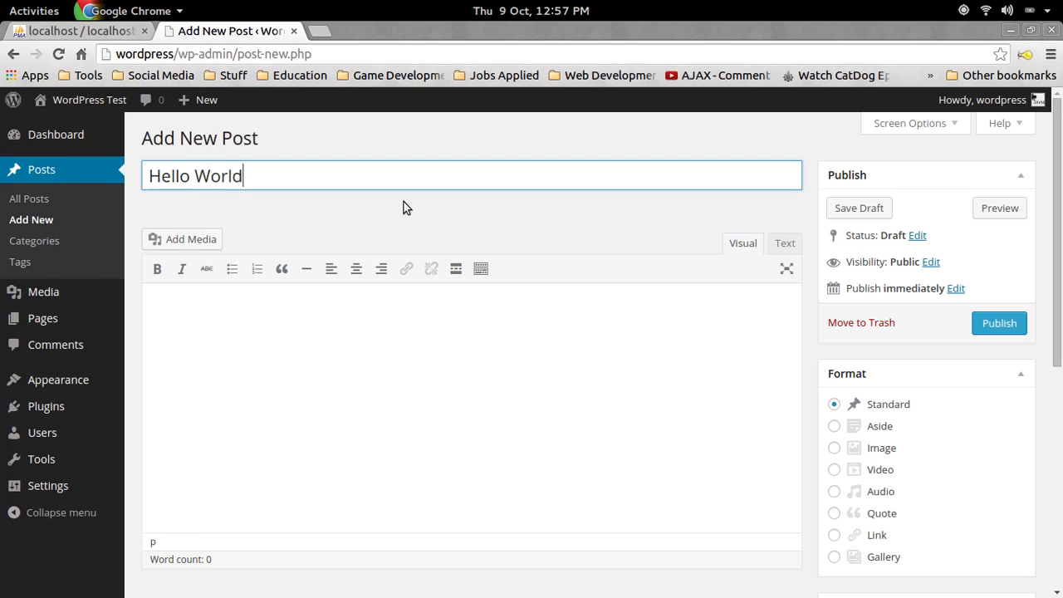
{"action": "left_click", "coordinate": [427, 406]}
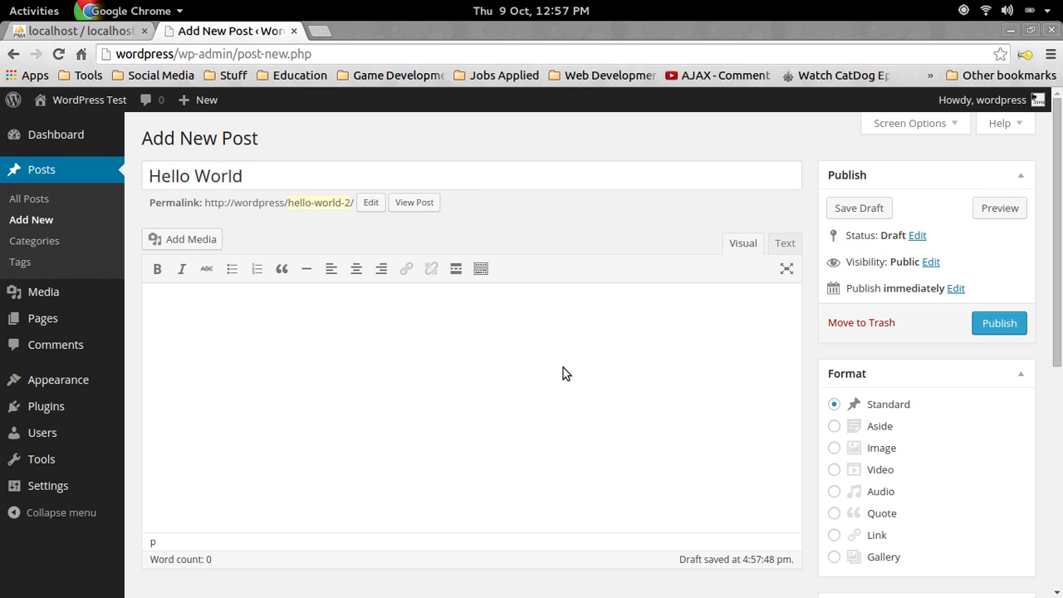
{"action": "scroll", "coordinate": [424, 309], "scroll_direction": "down", "scroll_amount": 3}
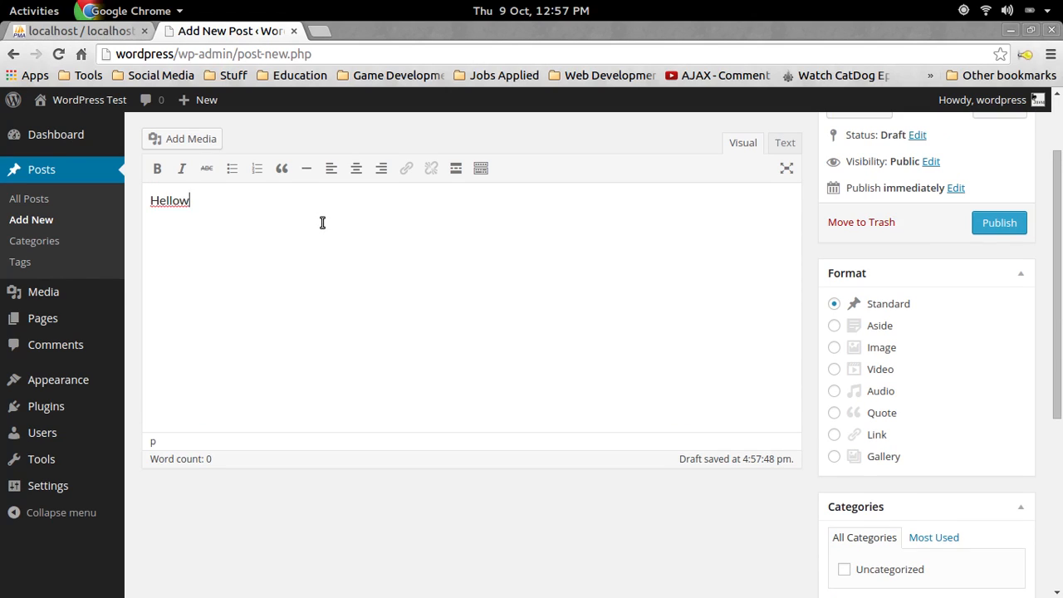
{"action": "key", "text": "BackSpace"}
{"action": "scroll", "coordinate": [781, 258], "scroll_direction": "up", "scroll_amount": 1}
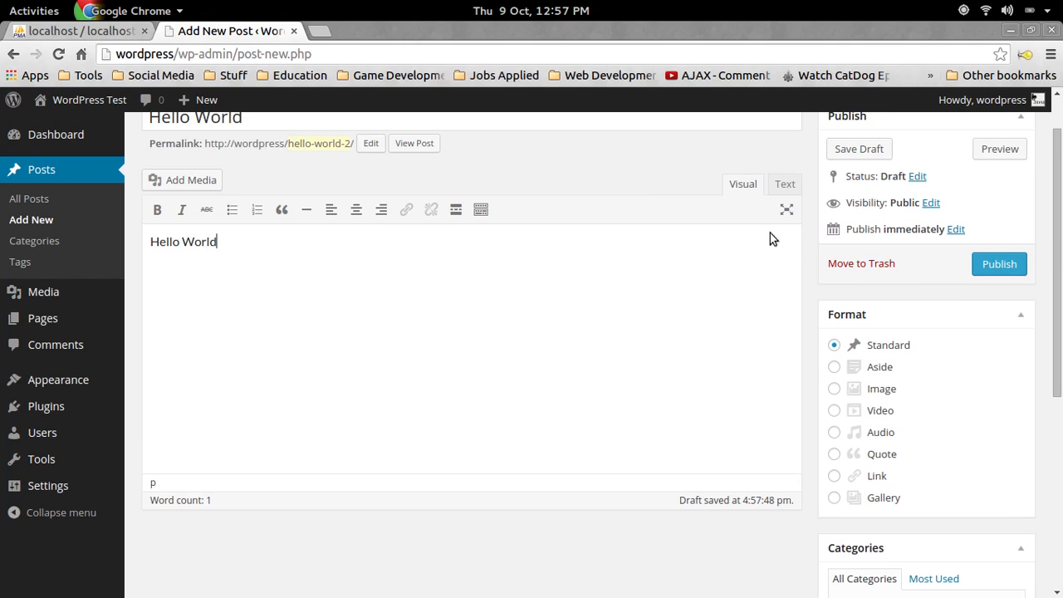
{"action": "left_click", "coordinate": [1020, 264]}
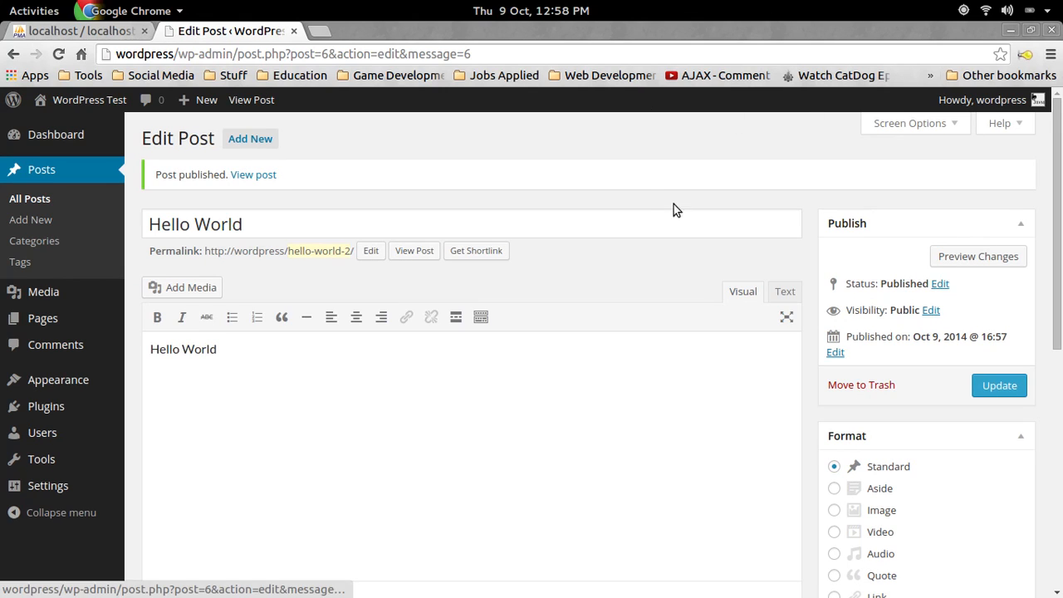
Open the WordPress Test site in a new tab and go to the HELLO WORLD post
{"action": "scroll", "coordinate": [819, 207], "scroll_direction": "down", "scroll_amount": 6}
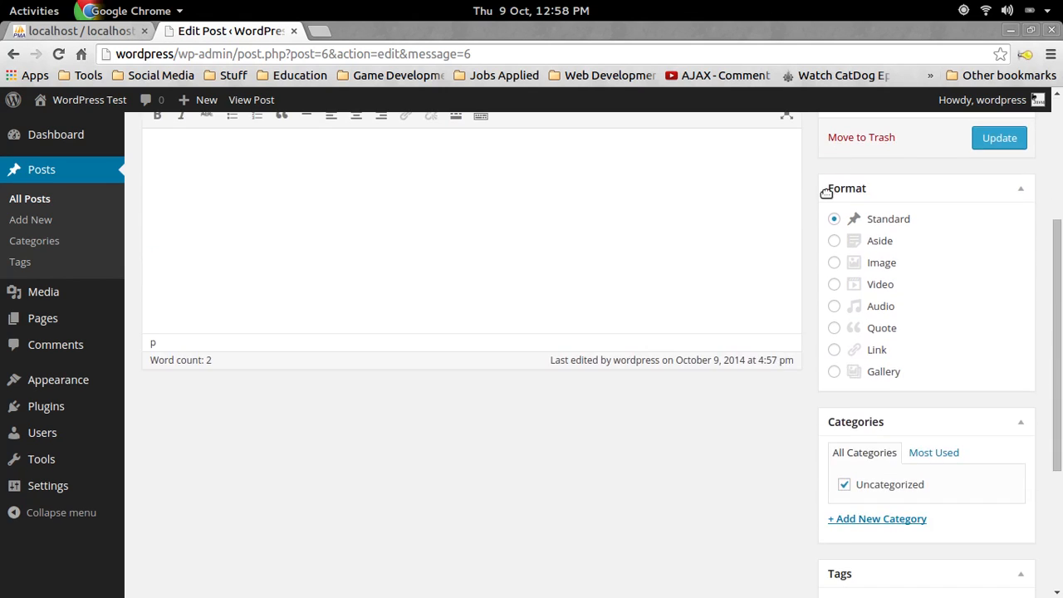
{"action": "scroll", "coordinate": [826, 193], "scroll_direction": "up", "scroll_amount": 3}
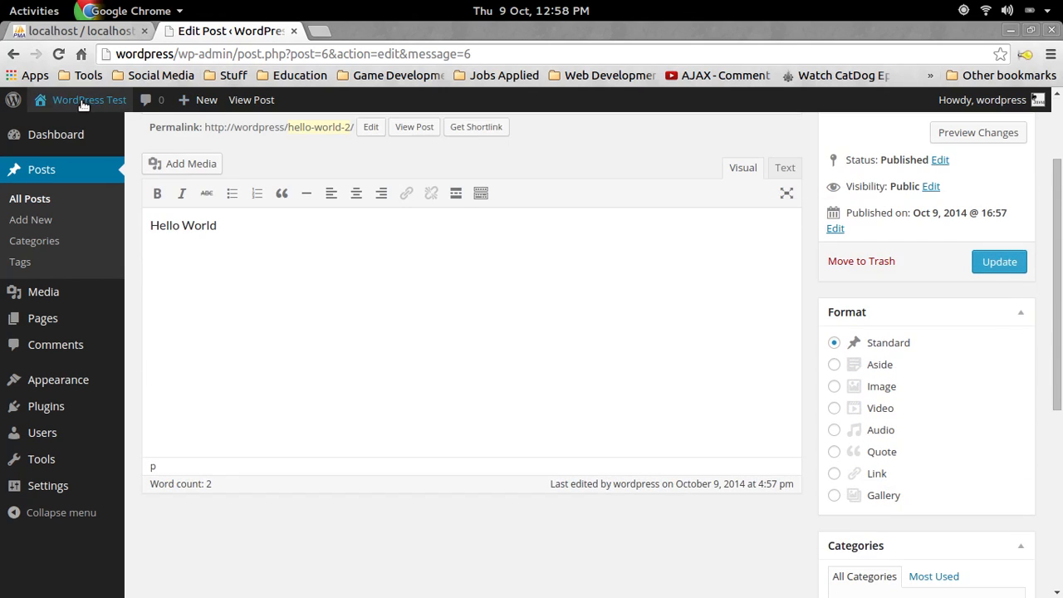
{"action": "mouse_move", "coordinate": [83, 105]}
{"action": "right_click", "coordinate": [77, 124]}
{"action": "left_click", "coordinate": [149, 135]}
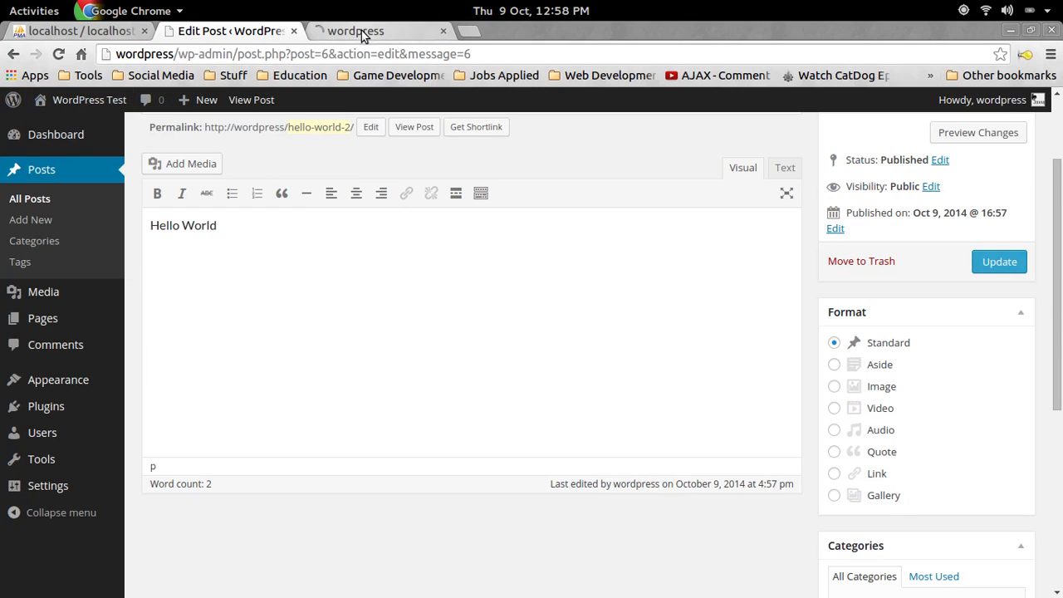
{"action": "left_click", "coordinate": [362, 30]}
{"action": "left_click", "coordinate": [527, 221]}
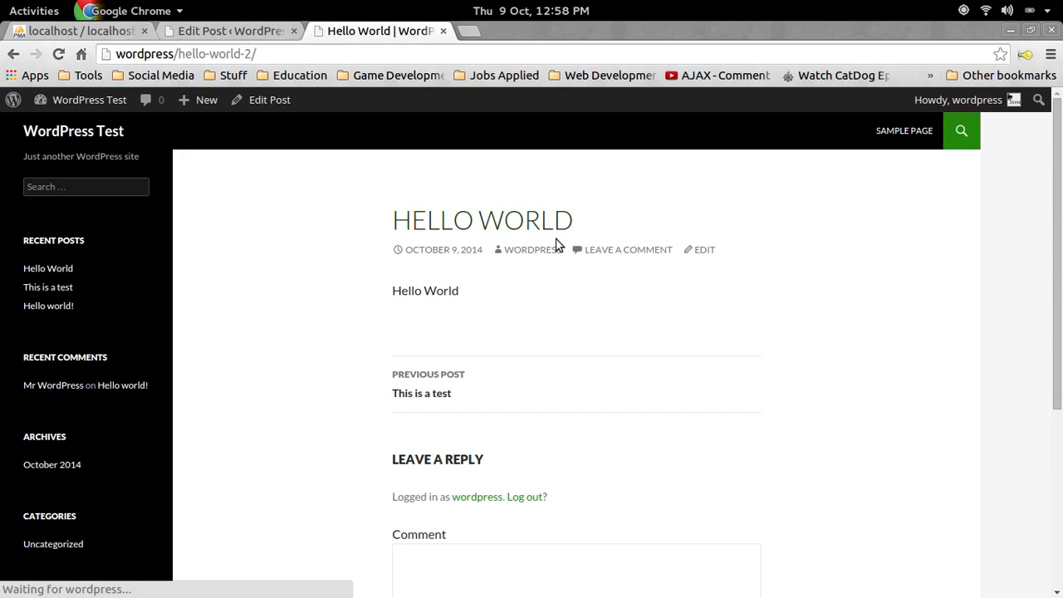
Check the post's /hello-world-2/ slug in the address bar and return to the post window
{"action": "scroll", "coordinate": [401, 166], "scroll_direction": "down", "scroll_amount": 5}
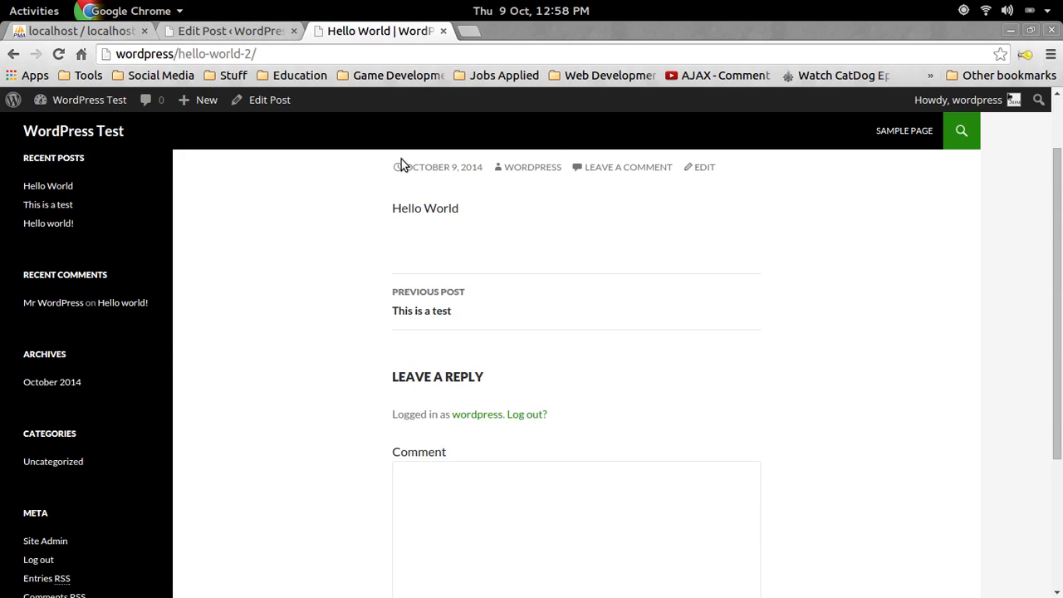
{"action": "double_click", "coordinate": [241, 55]}
{"action": "left_click", "coordinate": [388, 54]}
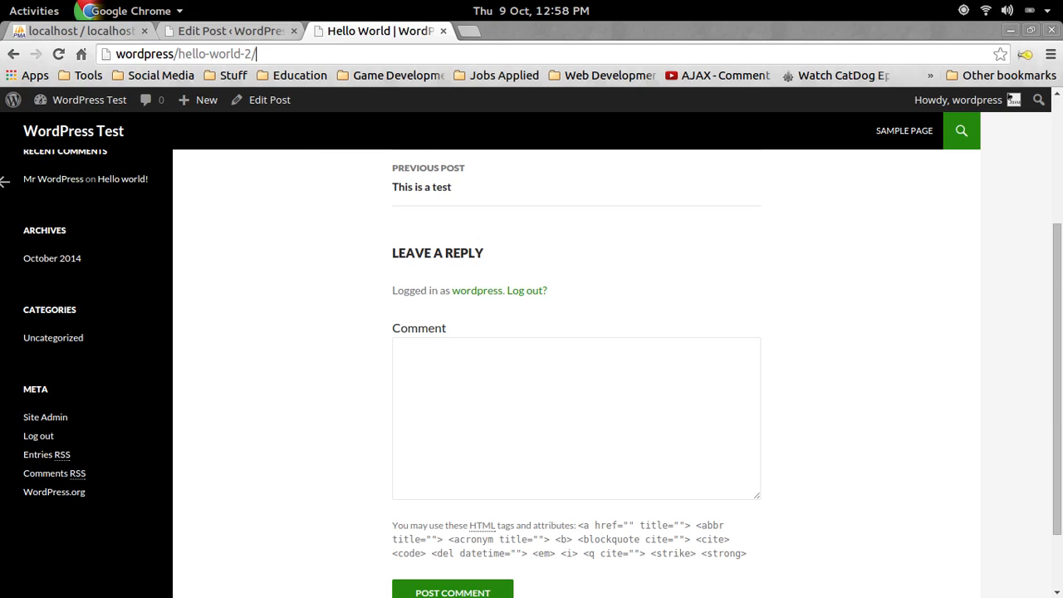
{"action": "key", "text": "super"}
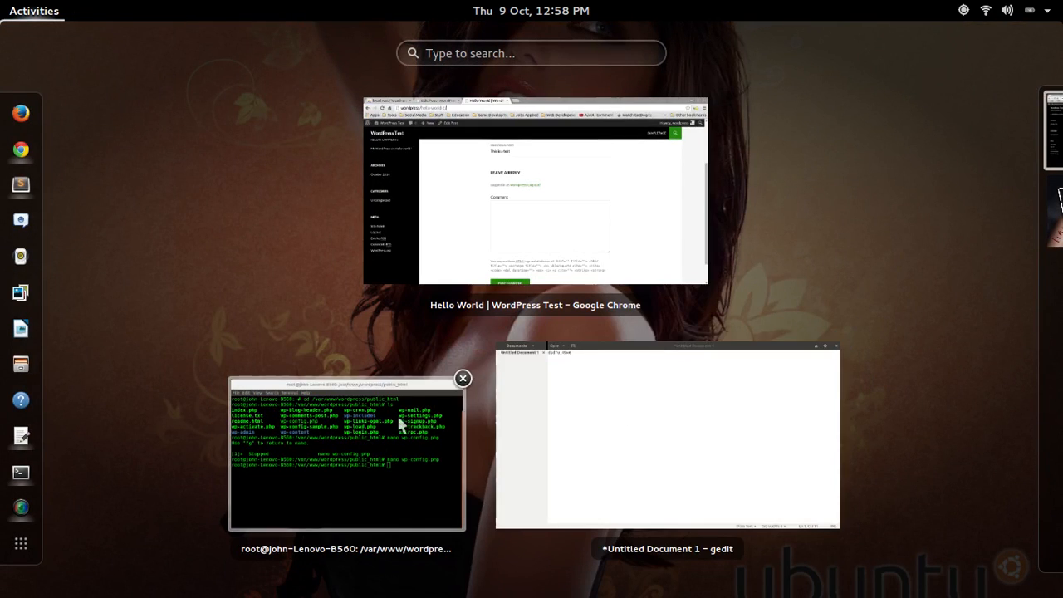
{"action": "key", "text": "super"}
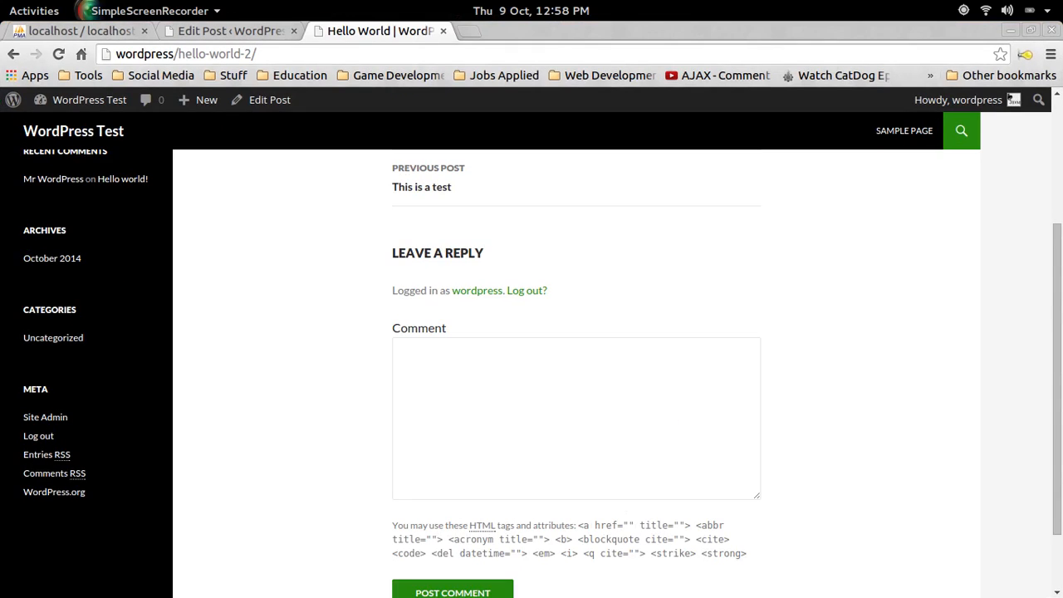